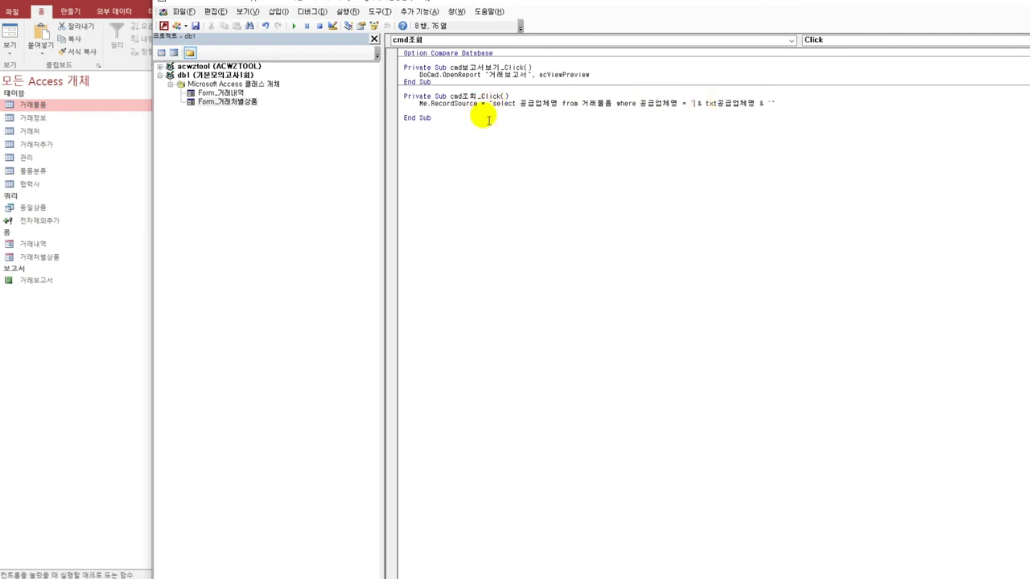
Step: Complete the quotation marks in the cmd조회 RecordSource statement so its condition reads 공급업체명 = '" & txt공급업체명 & "'"
type("\"")
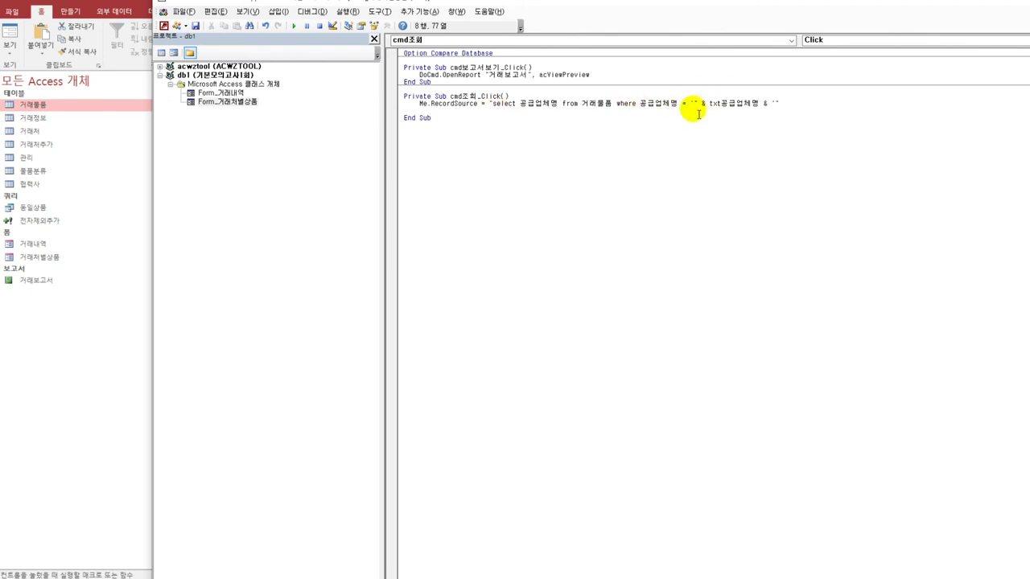
left_click(772, 104)
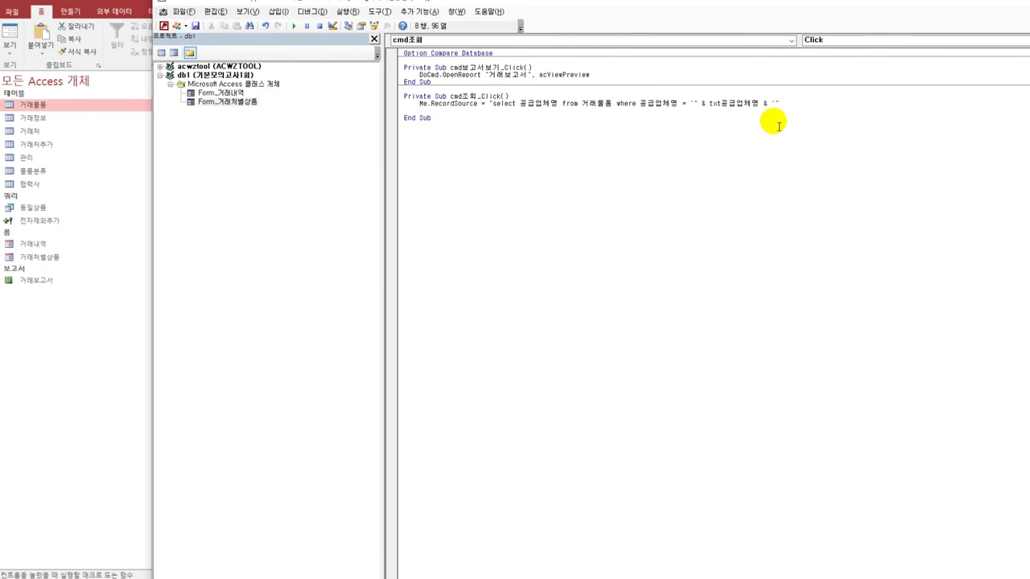
type("'")
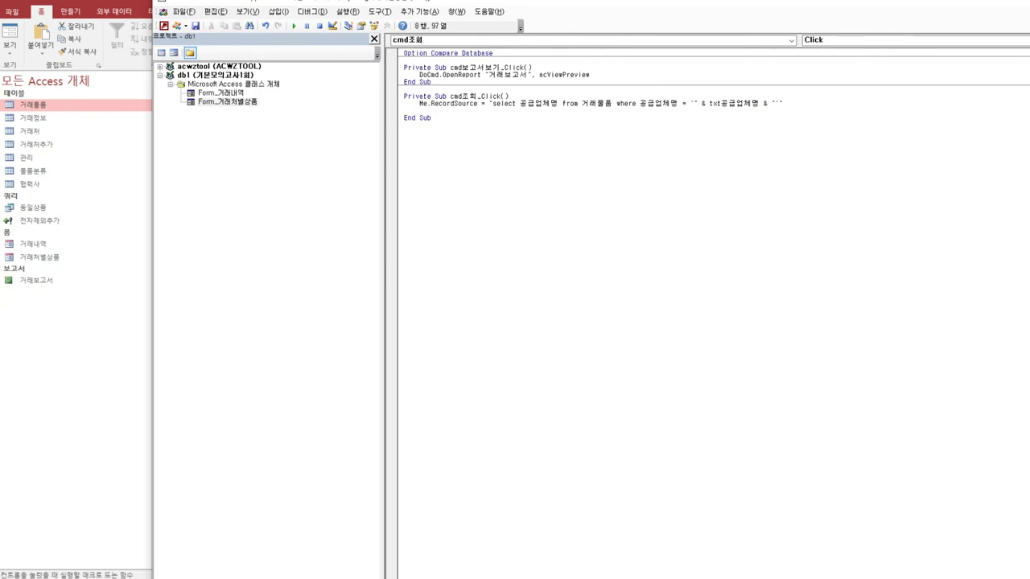
left_click(789, 113)
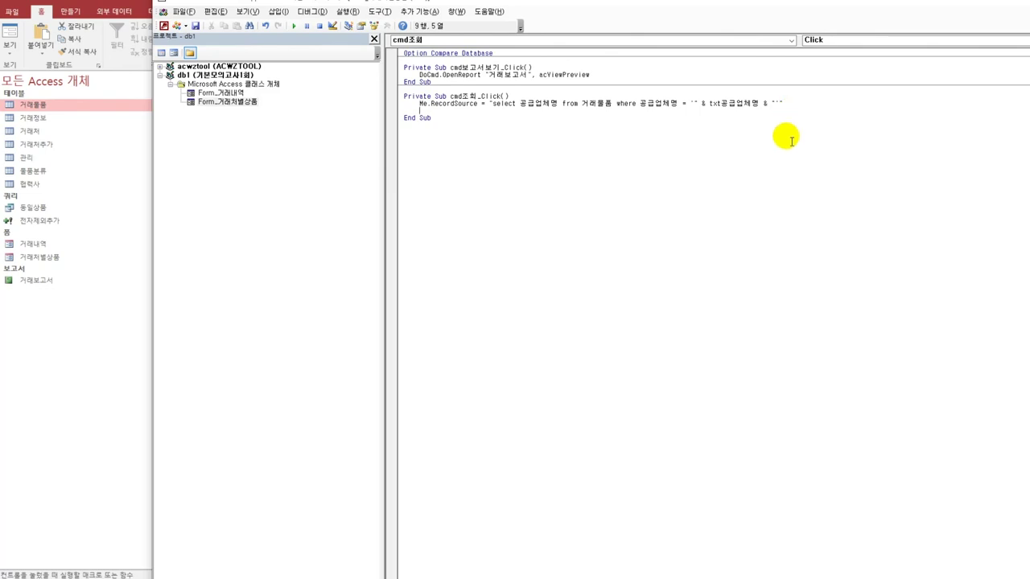
left_click(786, 134)
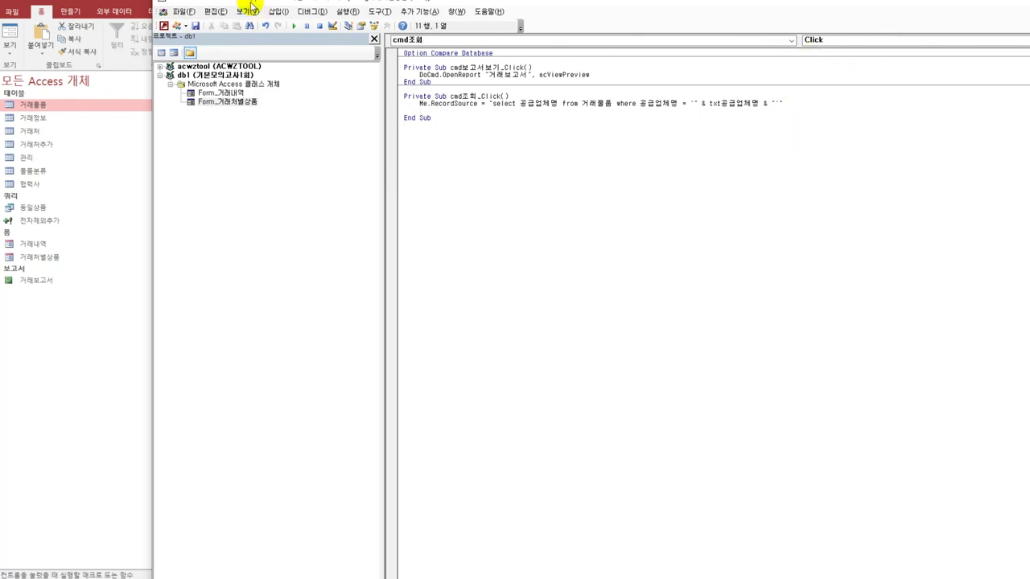
Step: Close the Visual Basic code editor and return to the 거래처별상품 form design, deselecting the 조회 button
left_click_drag(248, 2, 184, 27)
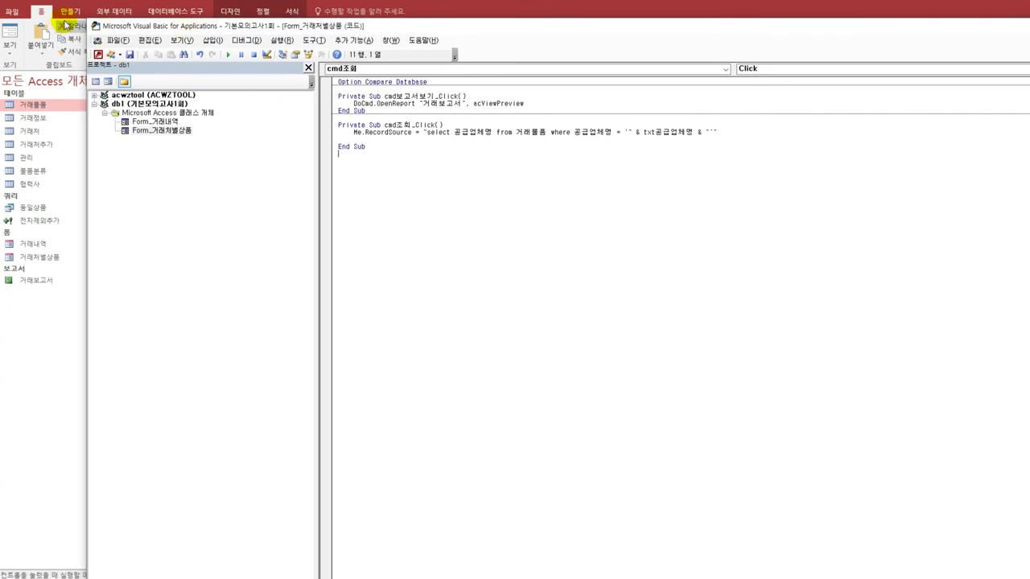
left_click_drag(89, 22, 299, 49)
left_click(923, 44)
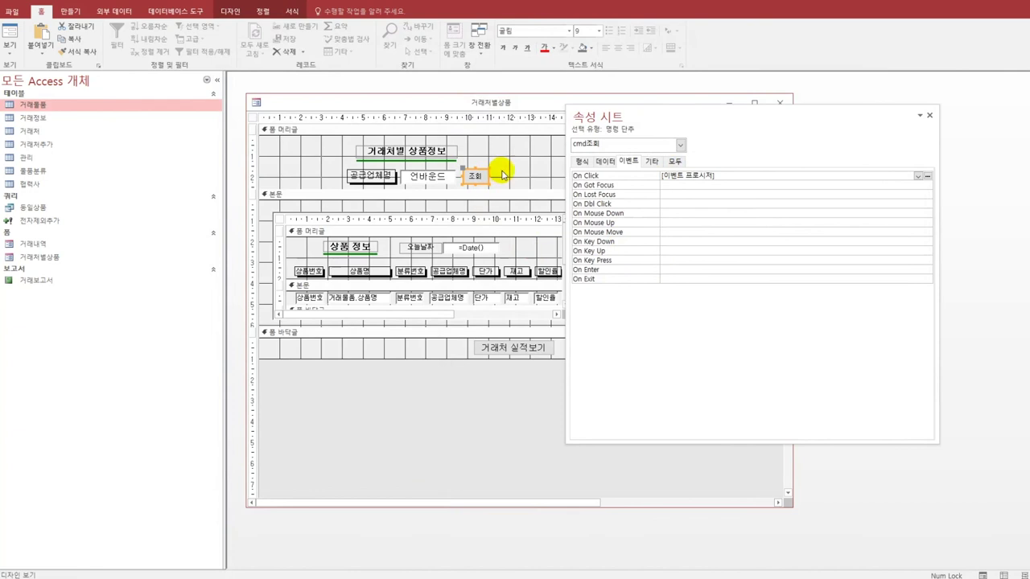
left_click(523, 174)
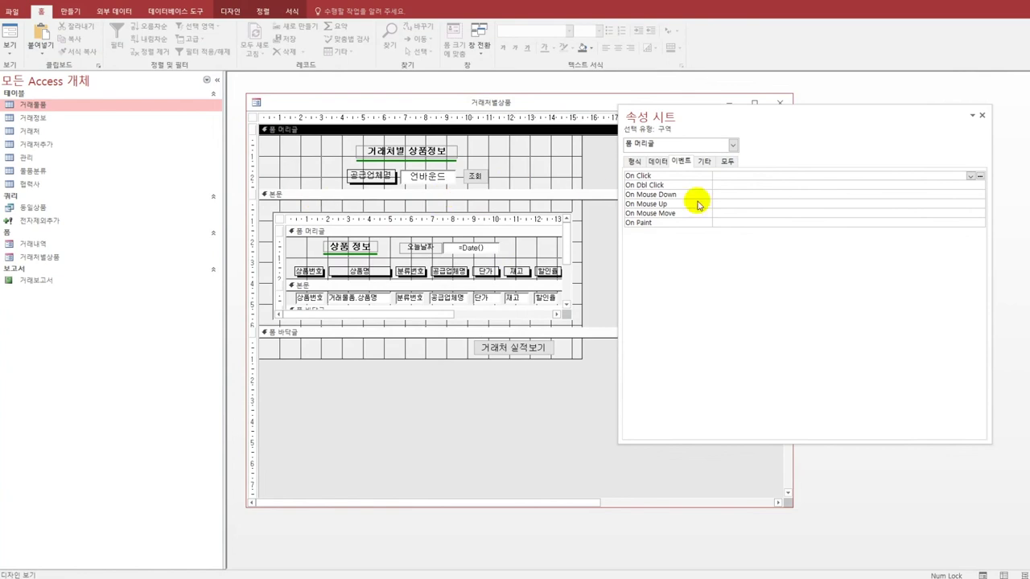
Step: Open the 거래물품 table to examine the supplier names in the 공급업체명 column, and close it again
double_click(50, 105)
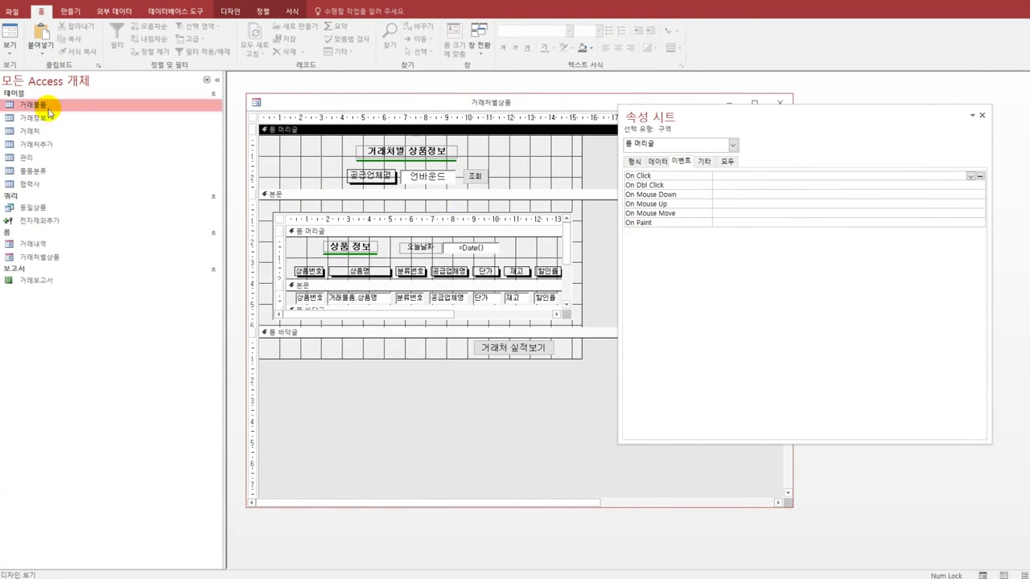
left_click(402, 131)
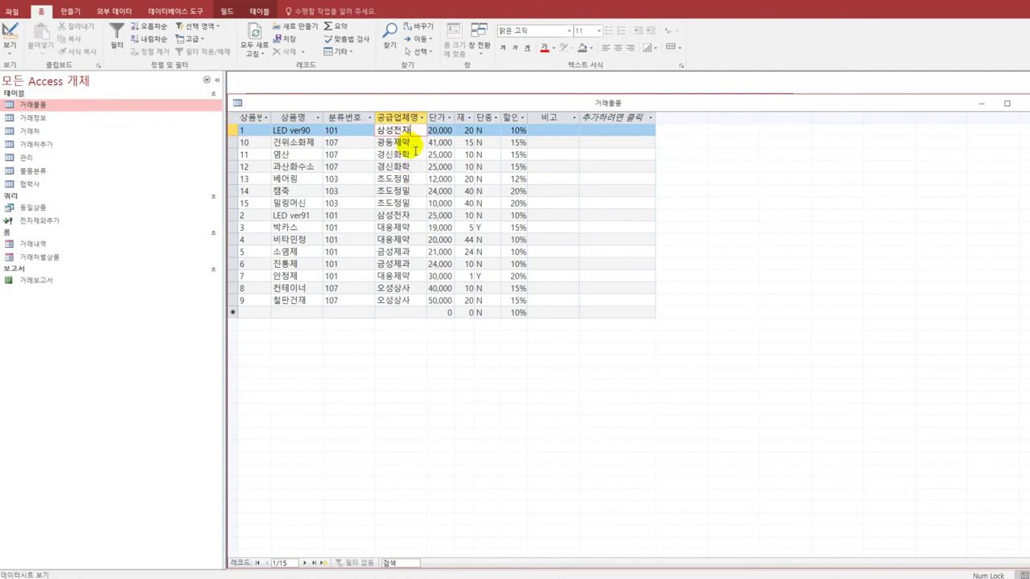
left_click(416, 228)
left_click(407, 252)
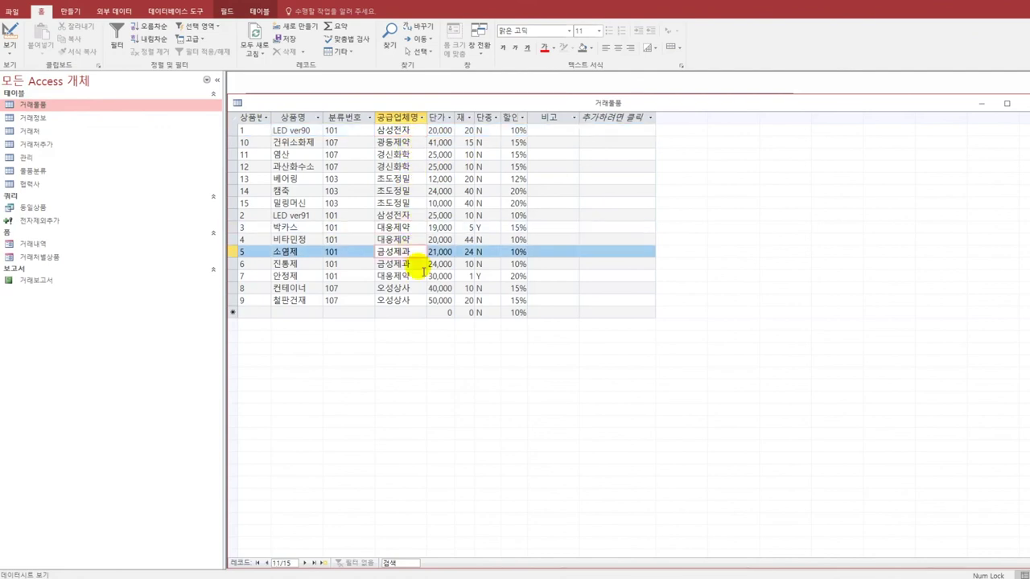
left_click(1015, 103)
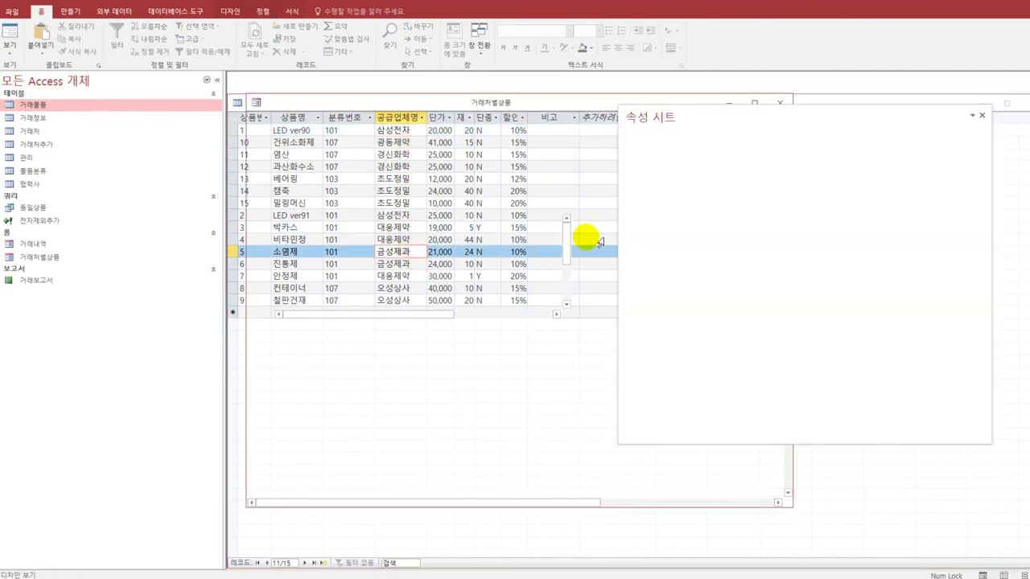
Step: Run the 거래처별상품 form and look up the products of supplier 대웅제약
left_click(9, 49)
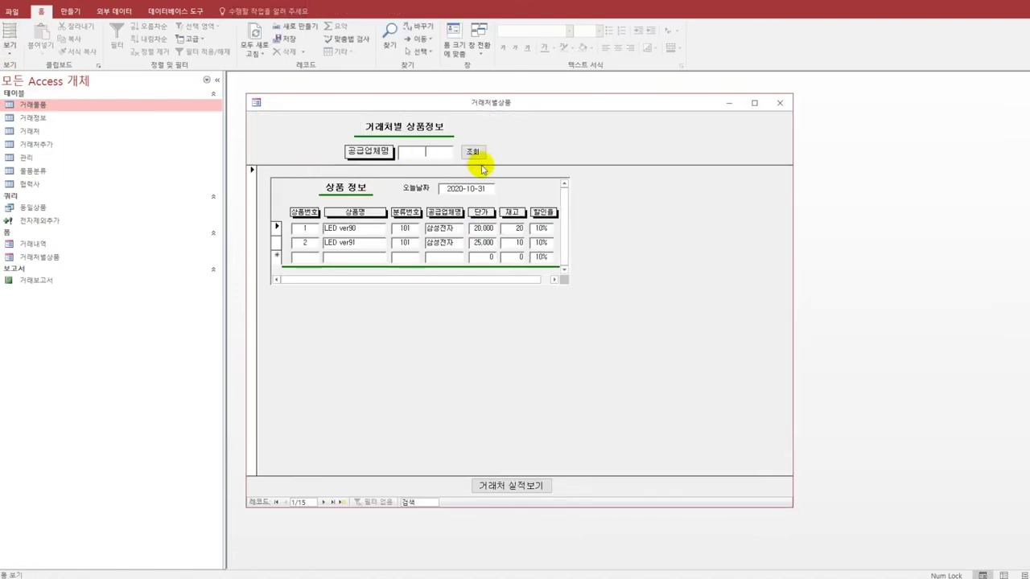
type("다")
type("웅제이")
type("약")
left_click(475, 153)
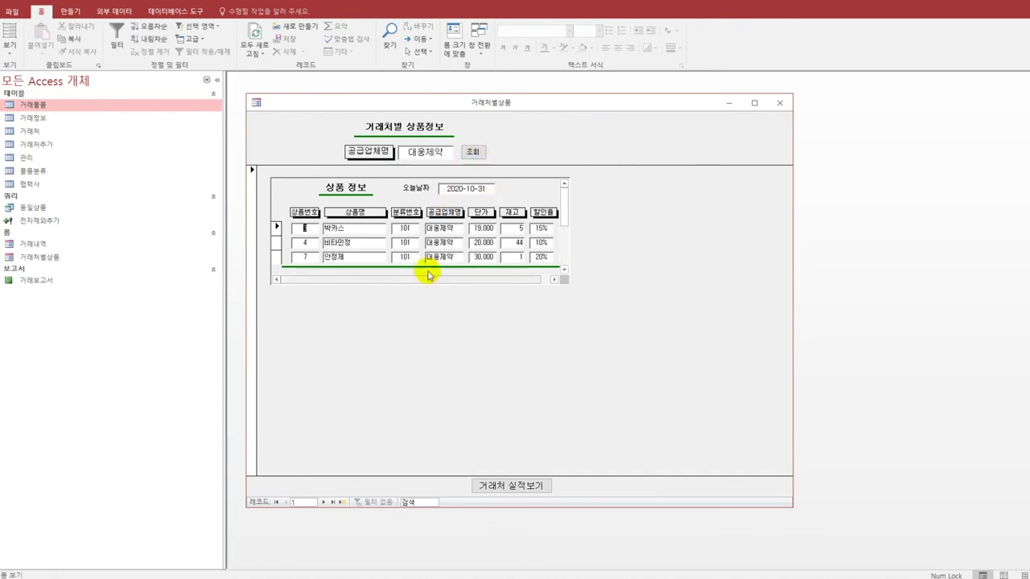
Step: Look up the products of supplier 삼성전자 in the form and close the form
left_click_drag(451, 152, 397, 151)
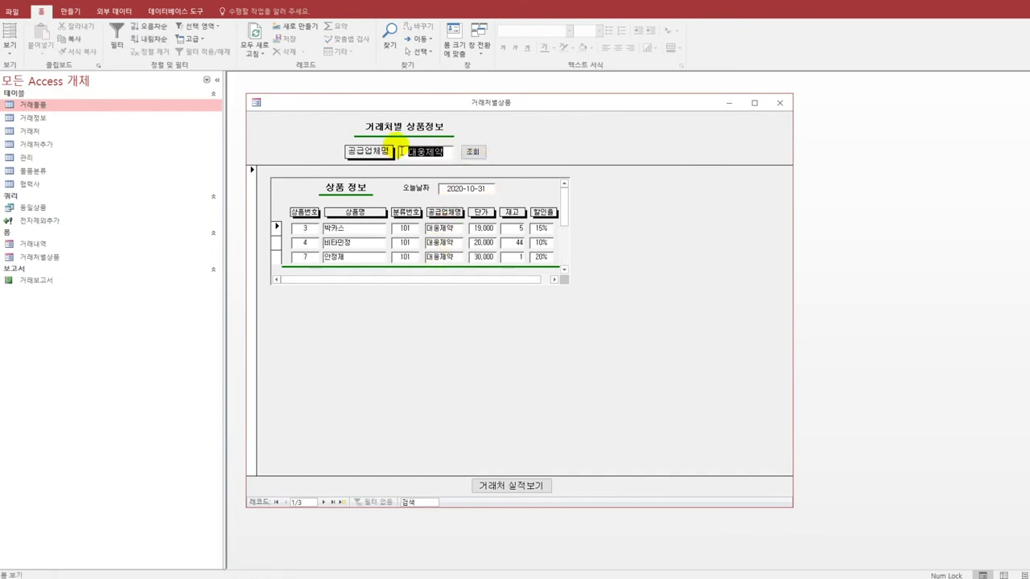
type("사삼성전자")
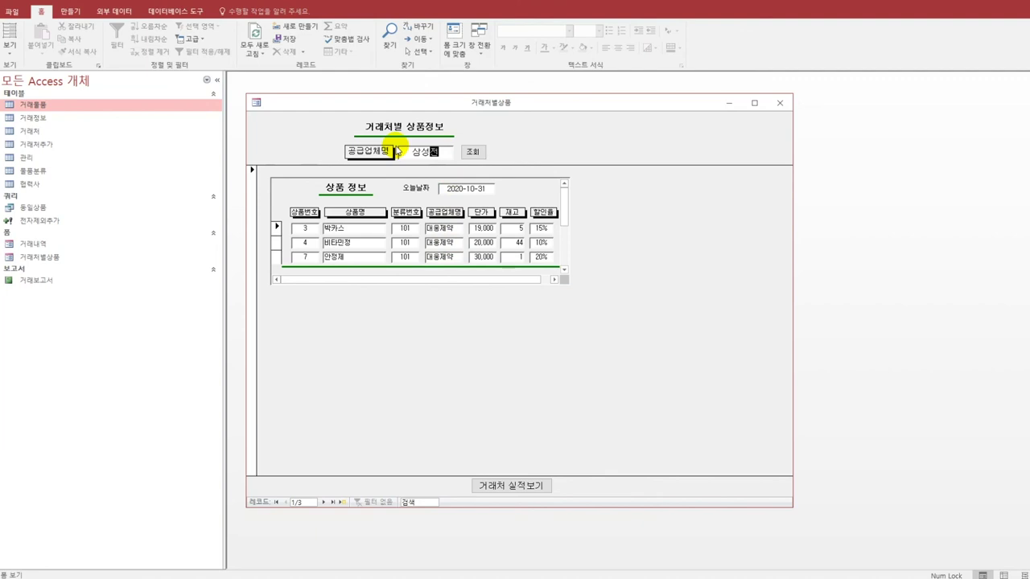
left_click(472, 152)
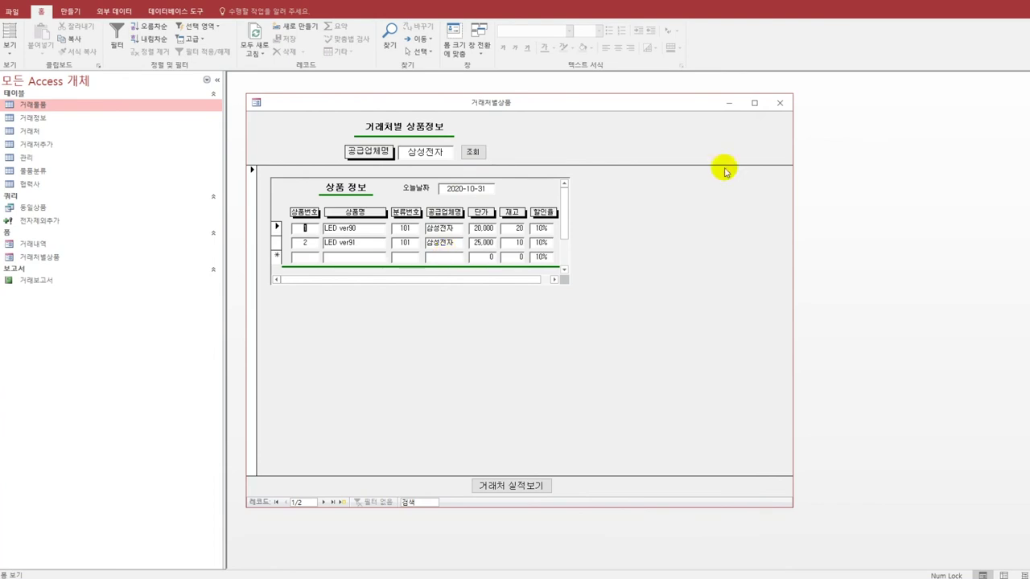
left_click(779, 103)
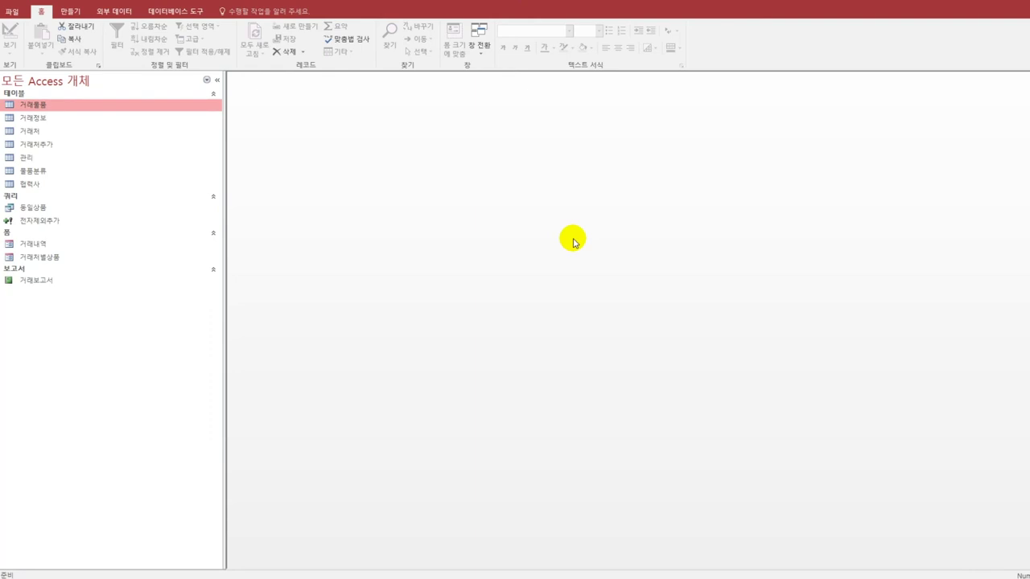
Step: Open the 거래보고서 report in Design view and move its window clear of the property sheet
left_click(48, 281)
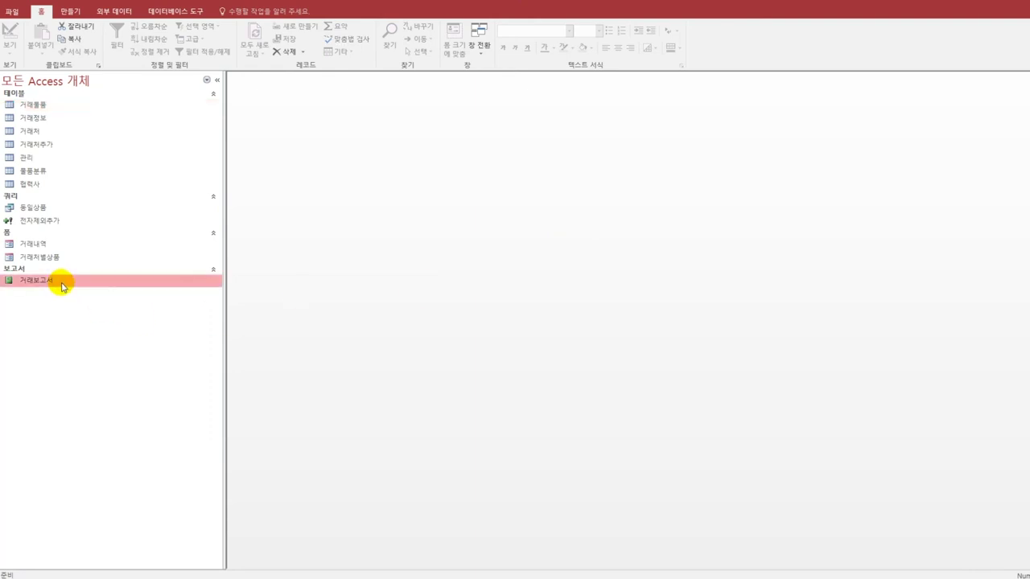
right_click(62, 280)
left_click(129, 316)
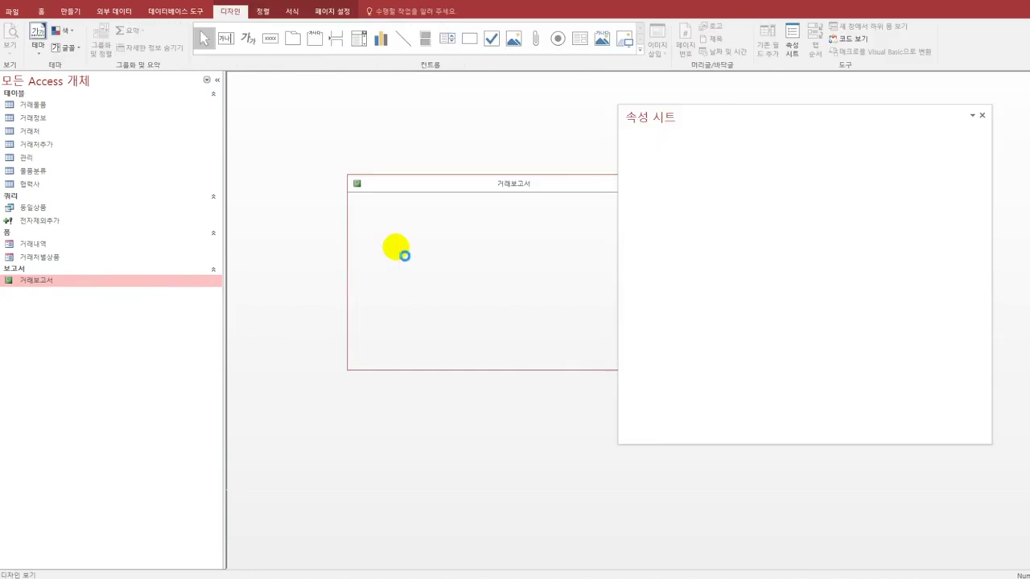
left_click_drag(364, 138, 340, 122)
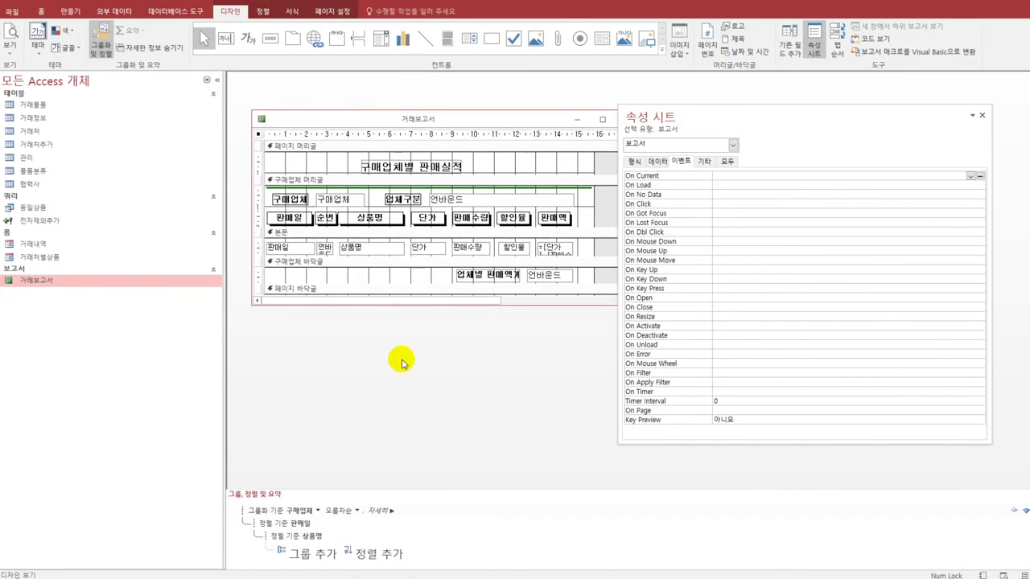
Step: Set the txt순번 text box's control source to =1 and its running sum (누적 합계) to 그룹
left_click(325, 250)
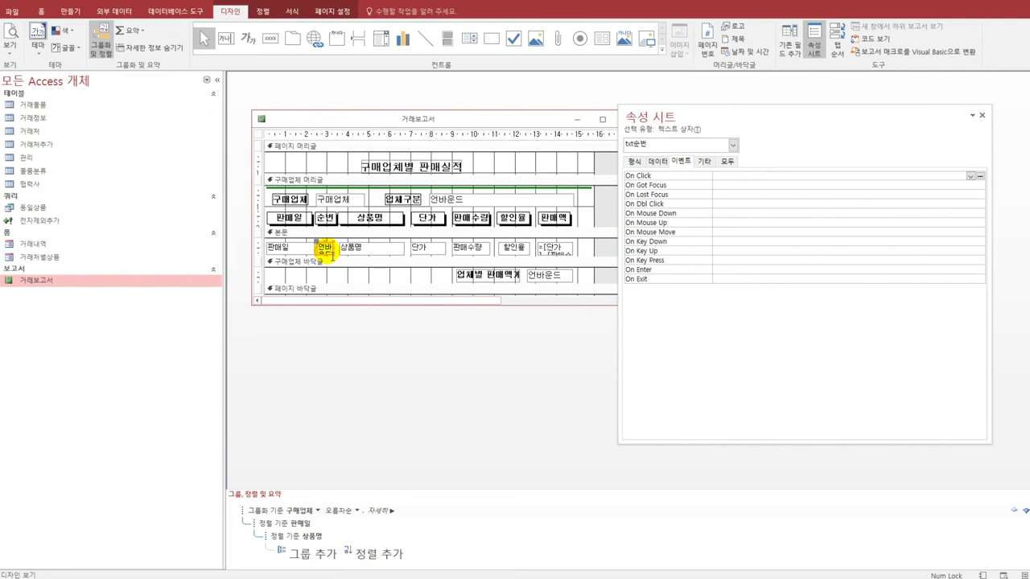
left_click(660, 161)
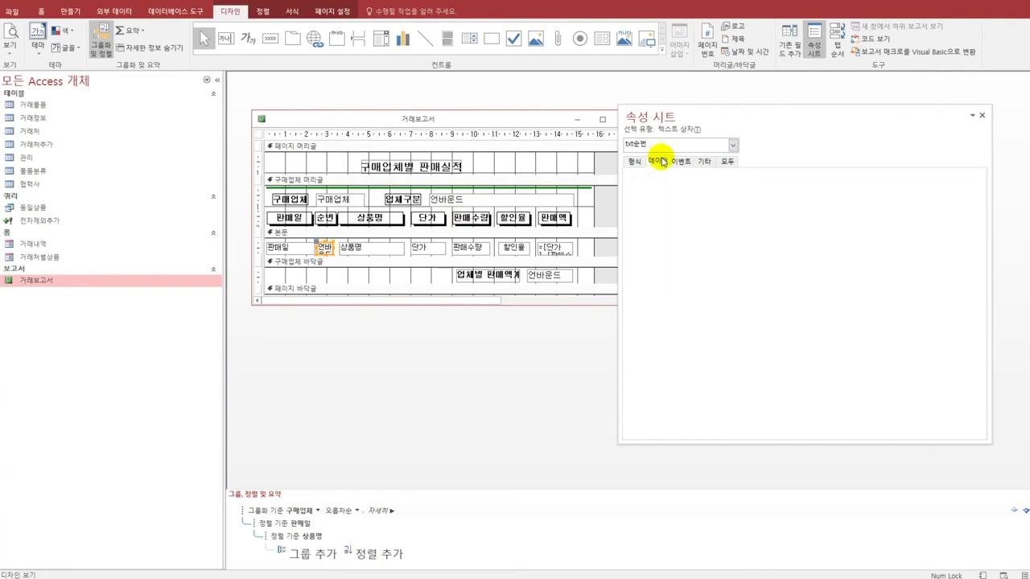
left_click(725, 175)
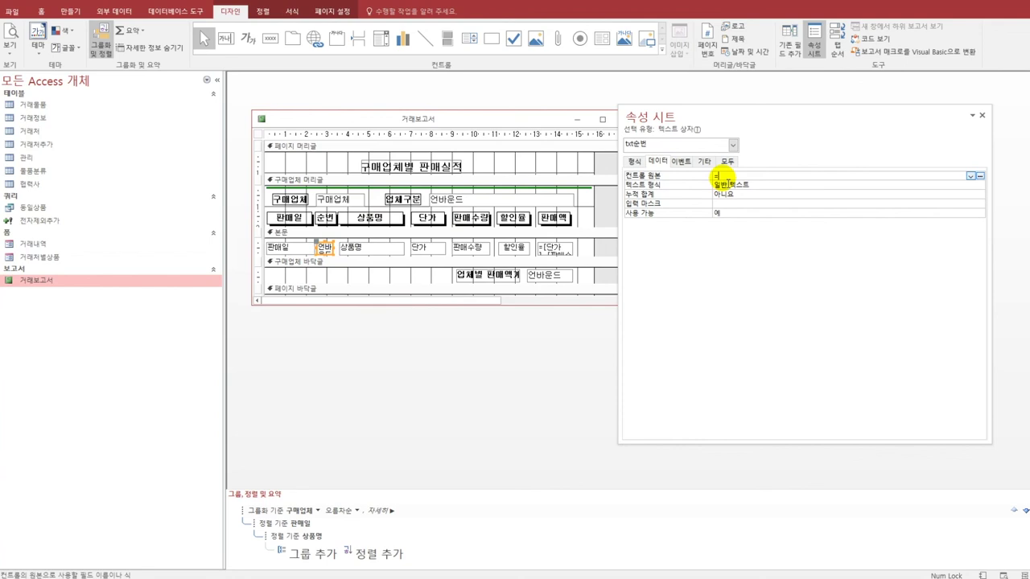
type("=1")
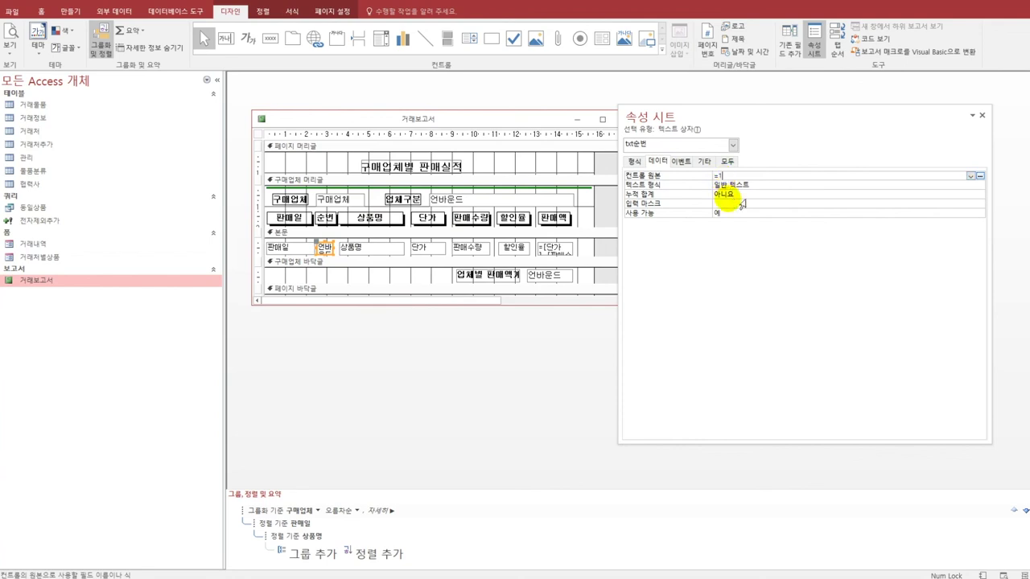
left_click(732, 203)
left_click(980, 194)
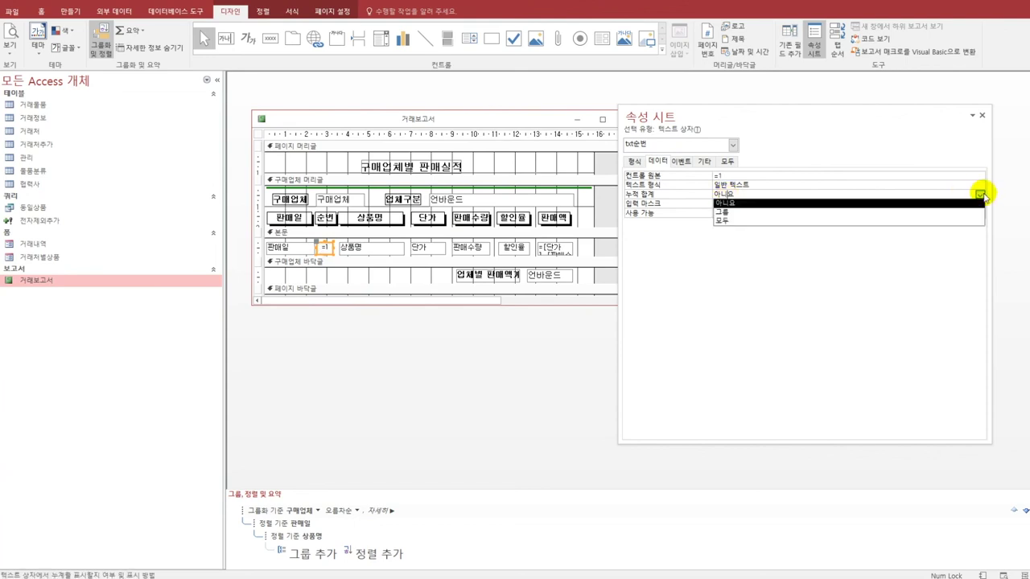
left_click(916, 214)
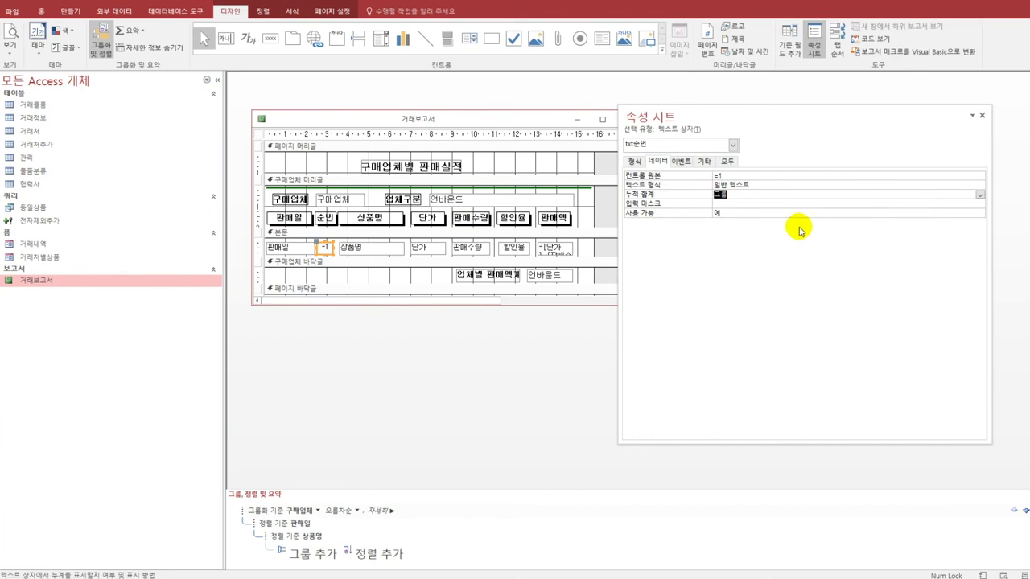
left_click_drag(708, 116, 663, 118)
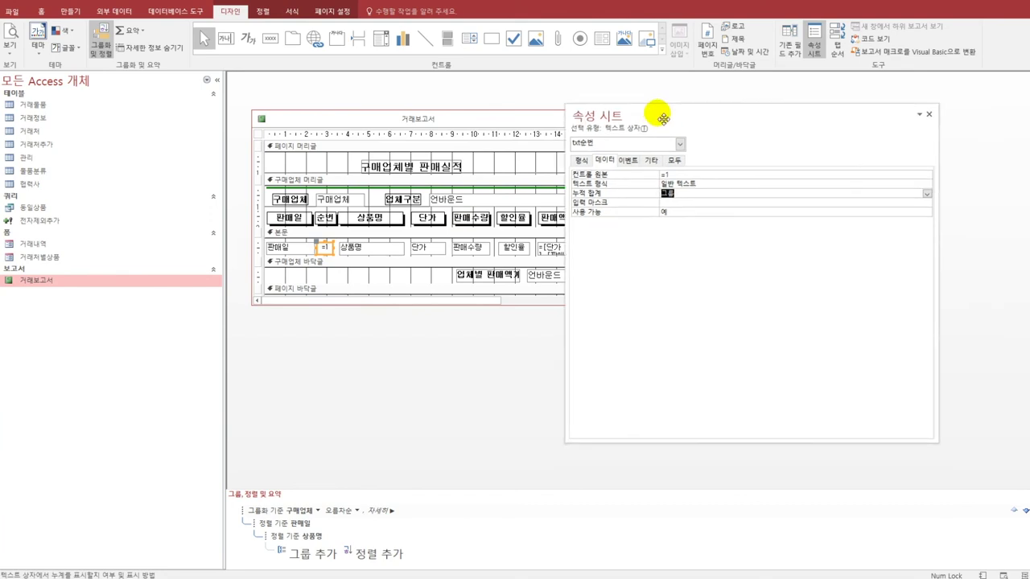
Step: Turn on hiding of duplicate values (중복 내용 숨기기) for the txt판매일 text box in the detail section
left_click(299, 250)
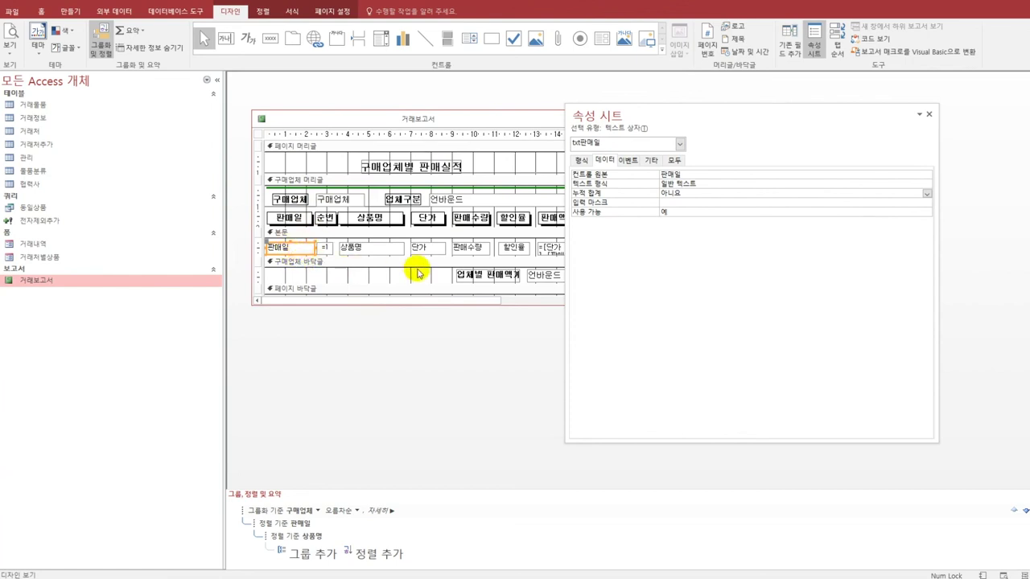
left_click(581, 160)
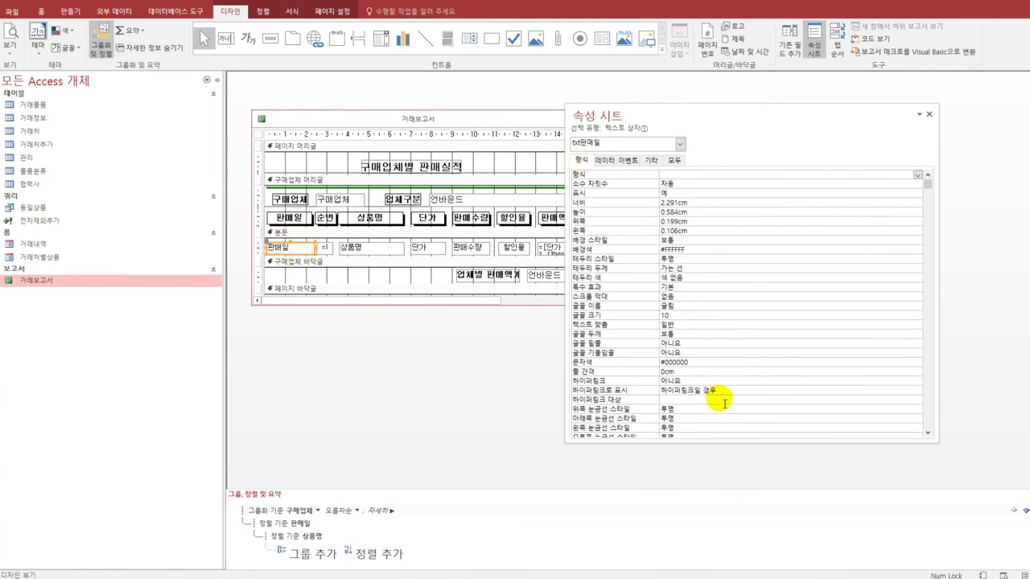
scroll(724, 398, "down", 2)
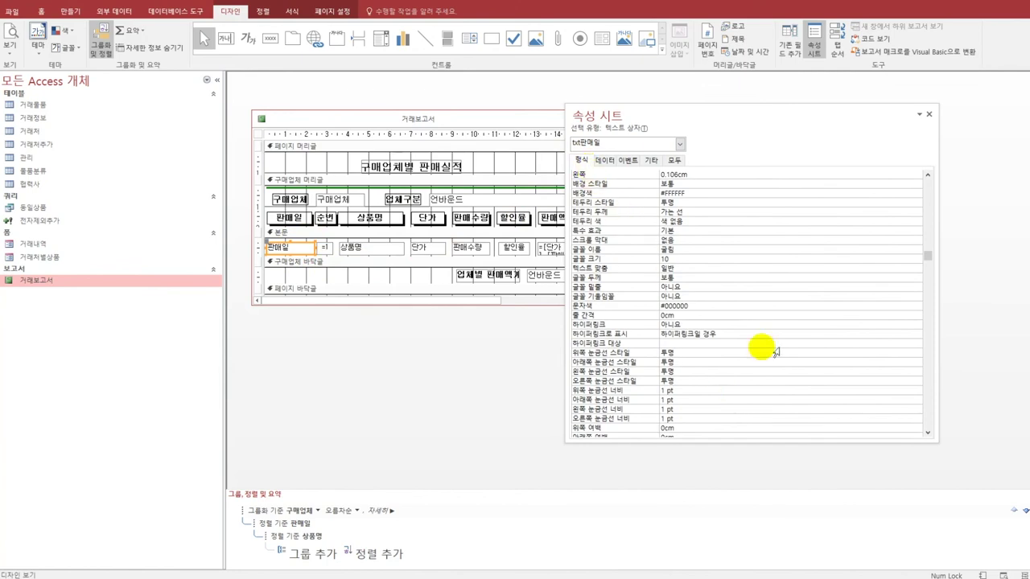
scroll(767, 366, "down", 2)
scroll(770, 374, "down", 3)
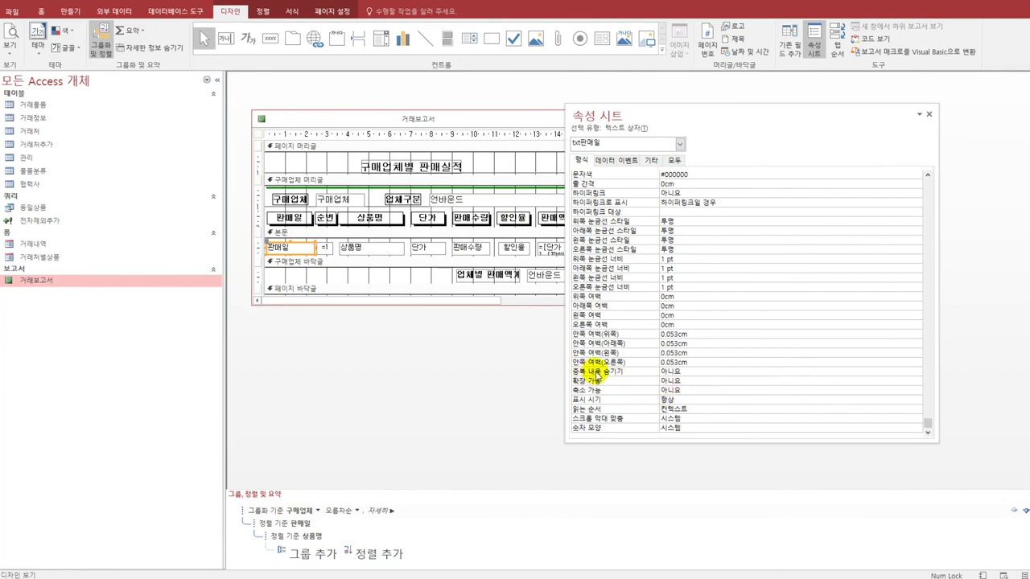
left_click(713, 374)
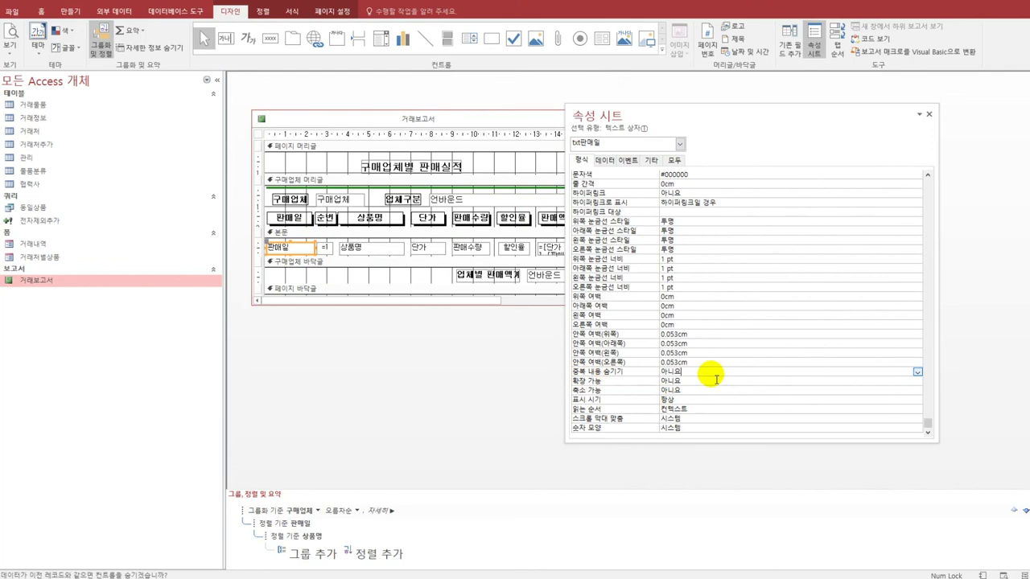
double_click(715, 378)
Step: Set the control source of the txt업체별판매액계 text box in the 구매업체 footer to =Sum([단가]*[판매수량]*(1-[할인율]))
left_click(542, 276)
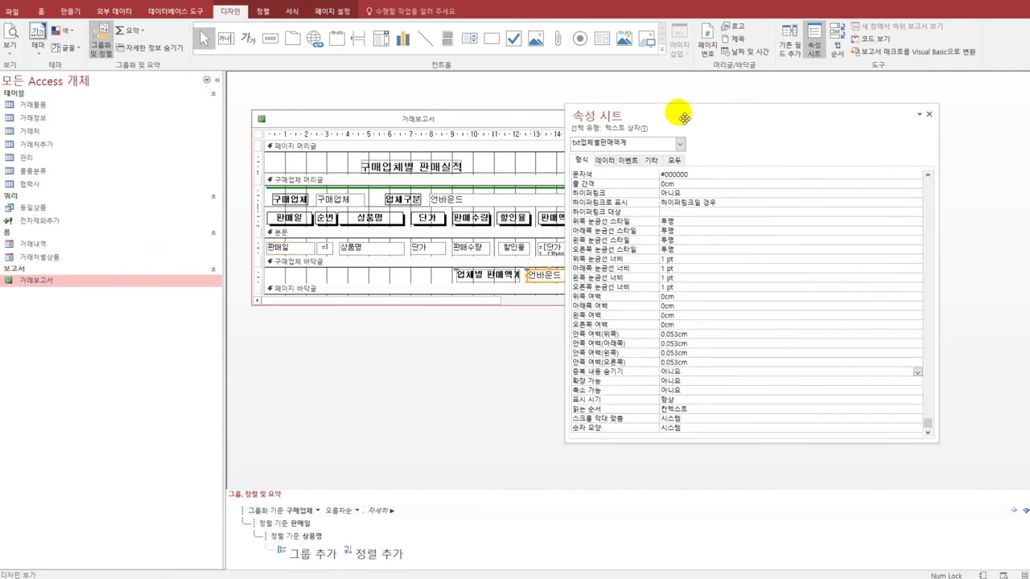
left_click_drag(682, 120, 716, 124)
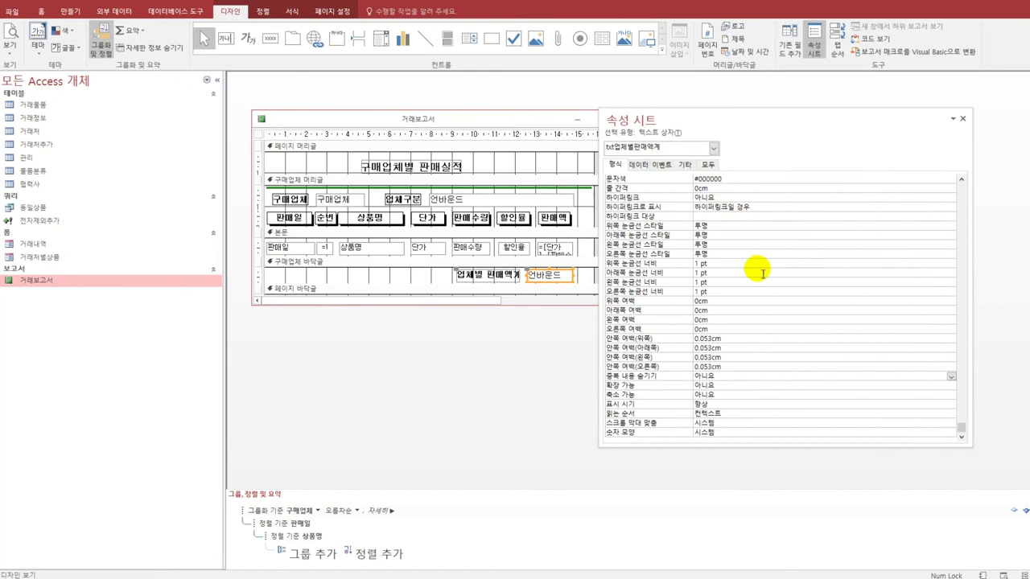
left_click(637, 167)
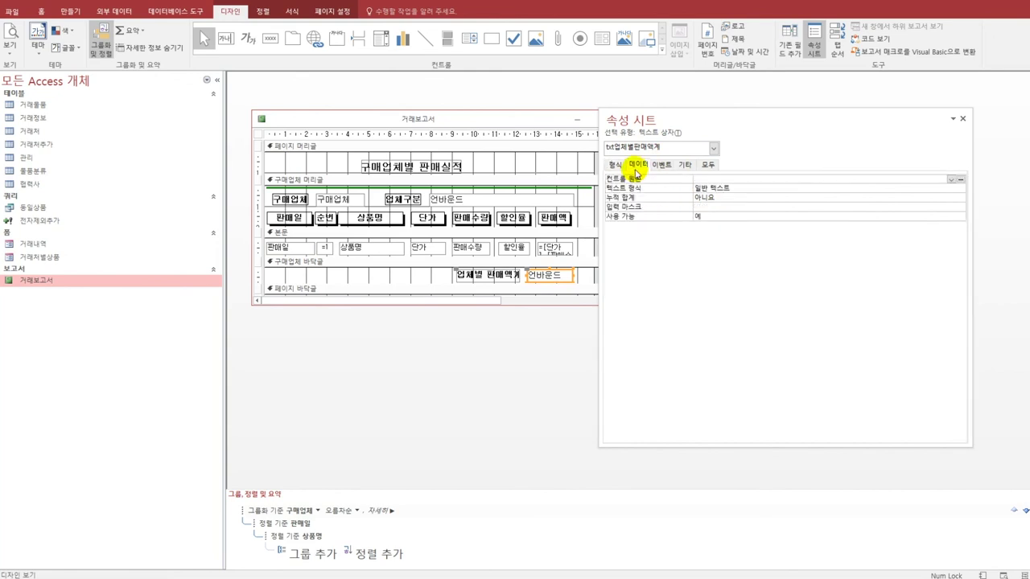
left_click(698, 180)
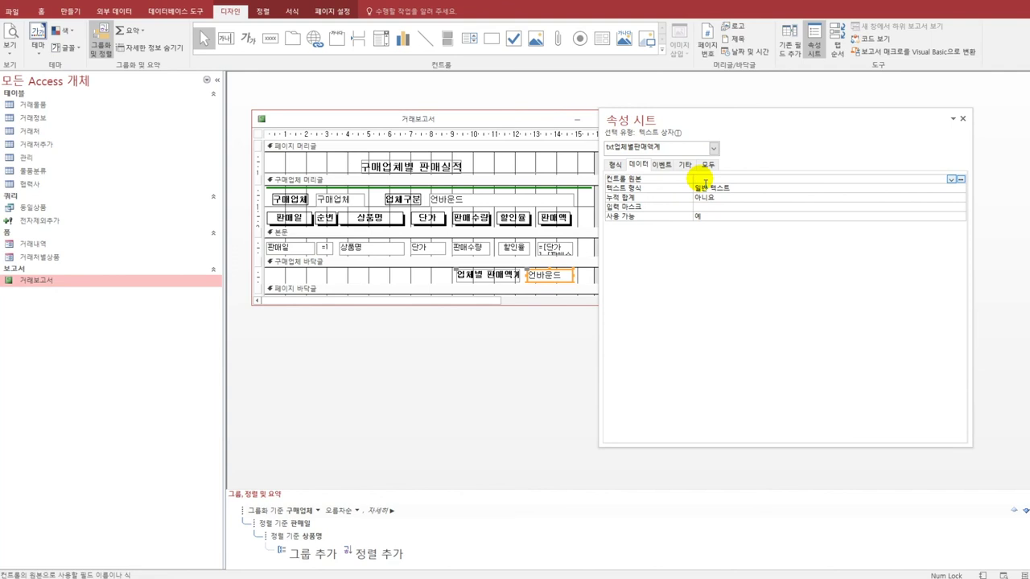
type("=ㄴ")
key("BackSpace")
type("sum([")
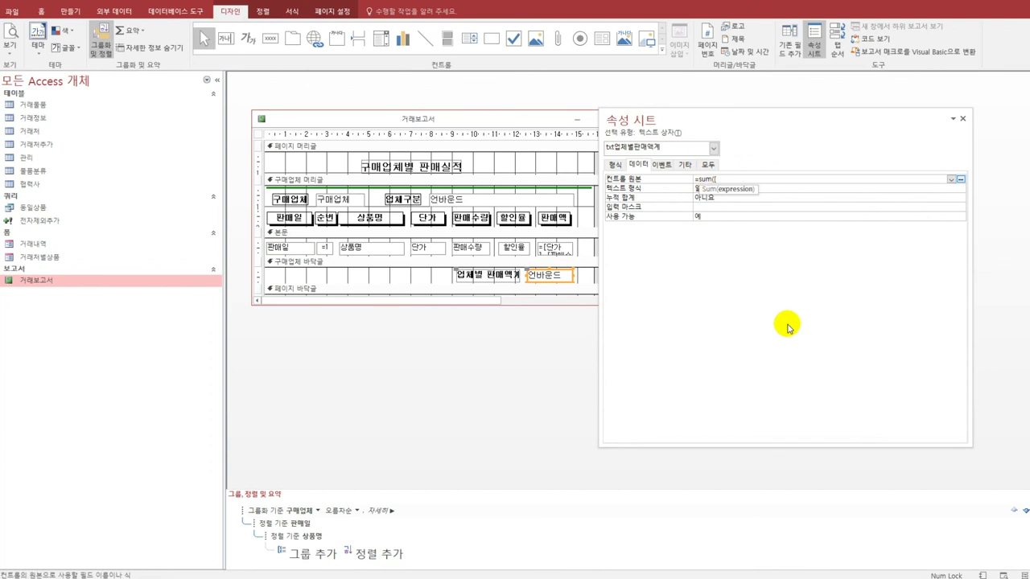
type("판")
type("가")
type("]")
type("*[판매수량")
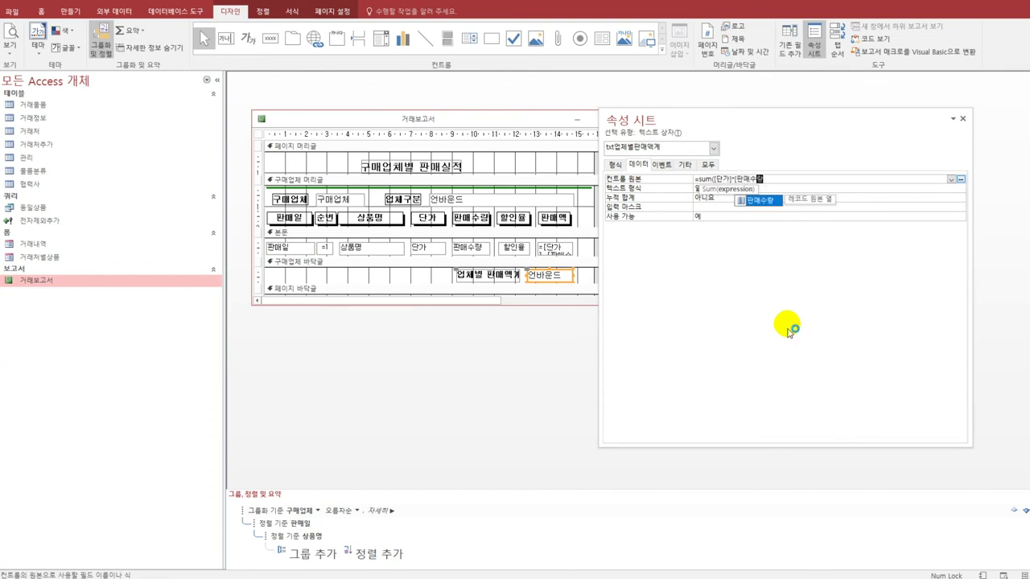
type("]")
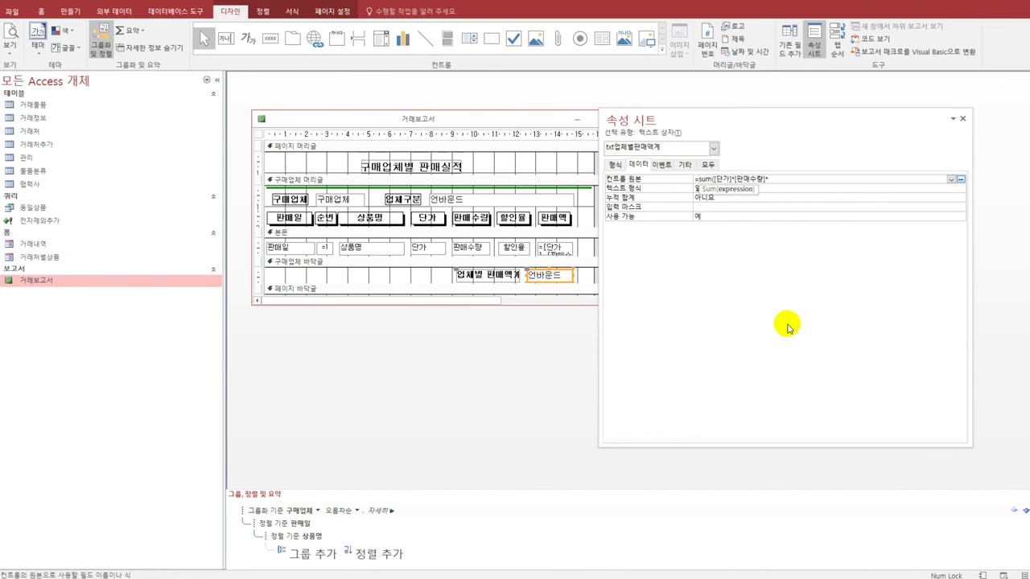
type("*(1-[할인율]")
type("))")
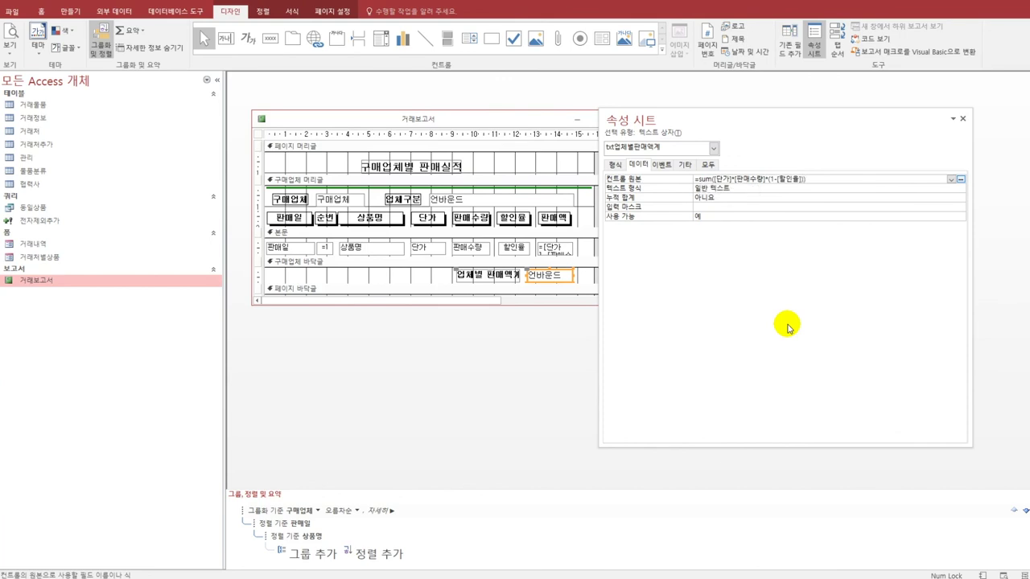
left_click(776, 189)
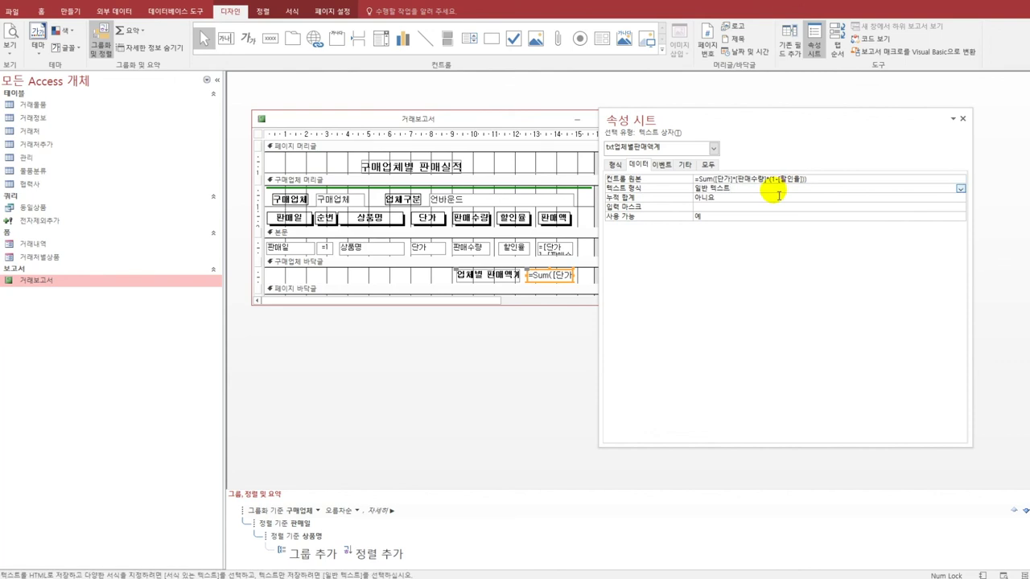
Step: Format the txt판매액 text box in the detail section as currency (통화) with 0 decimal places
left_click(547, 247)
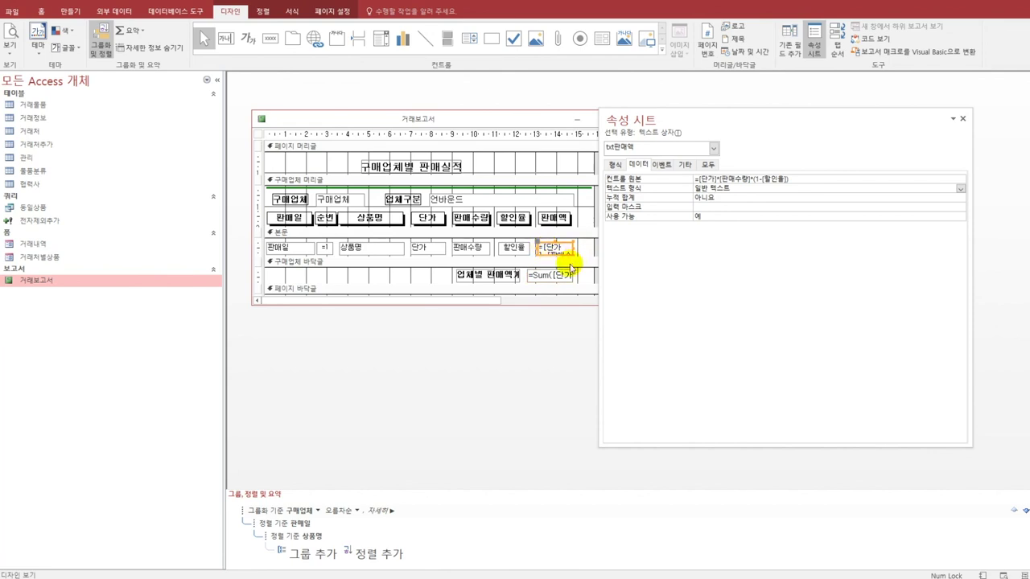
left_click(615, 164)
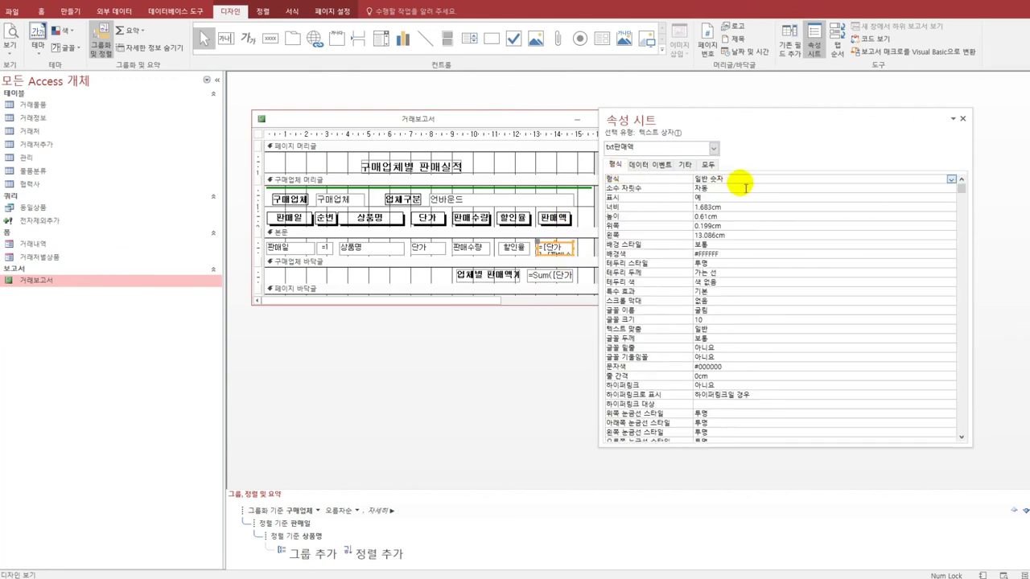
left_click(951, 178)
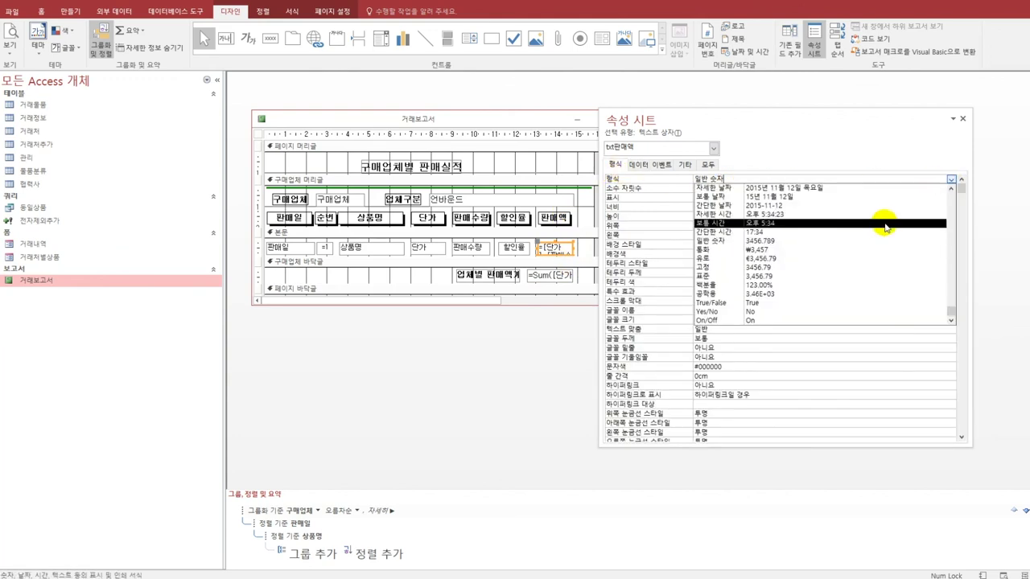
left_click(871, 250)
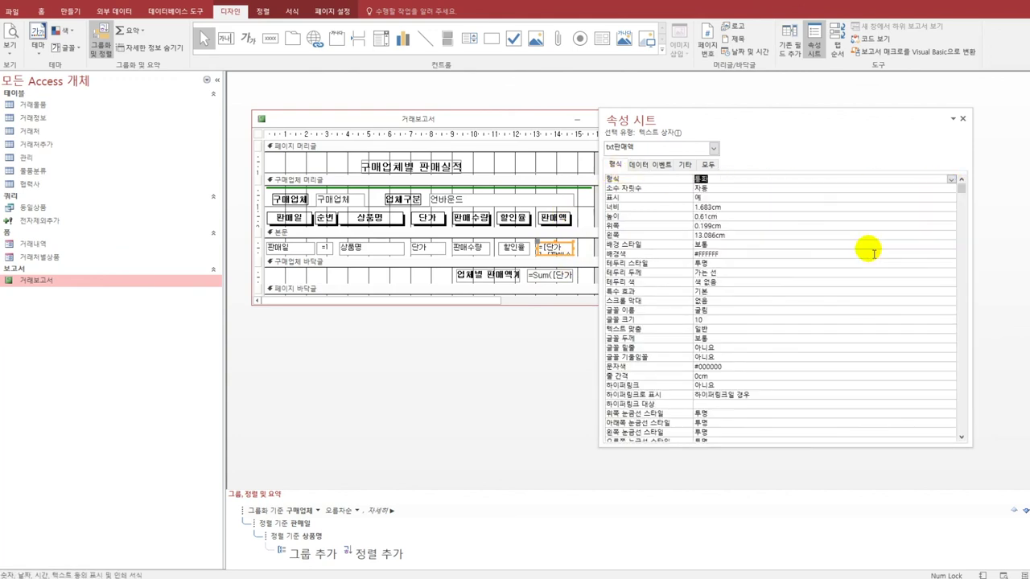
left_click(684, 189)
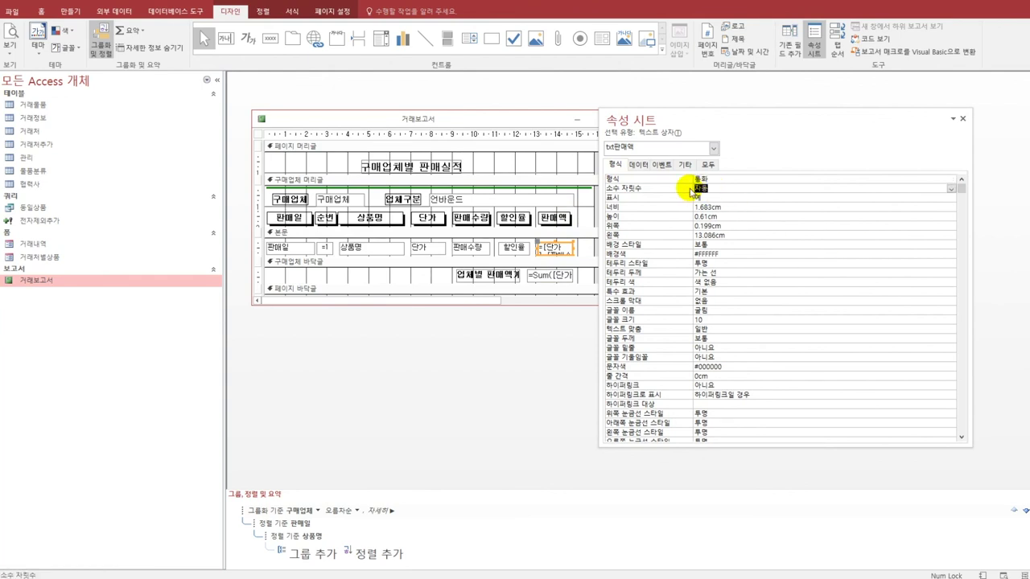
type("0")
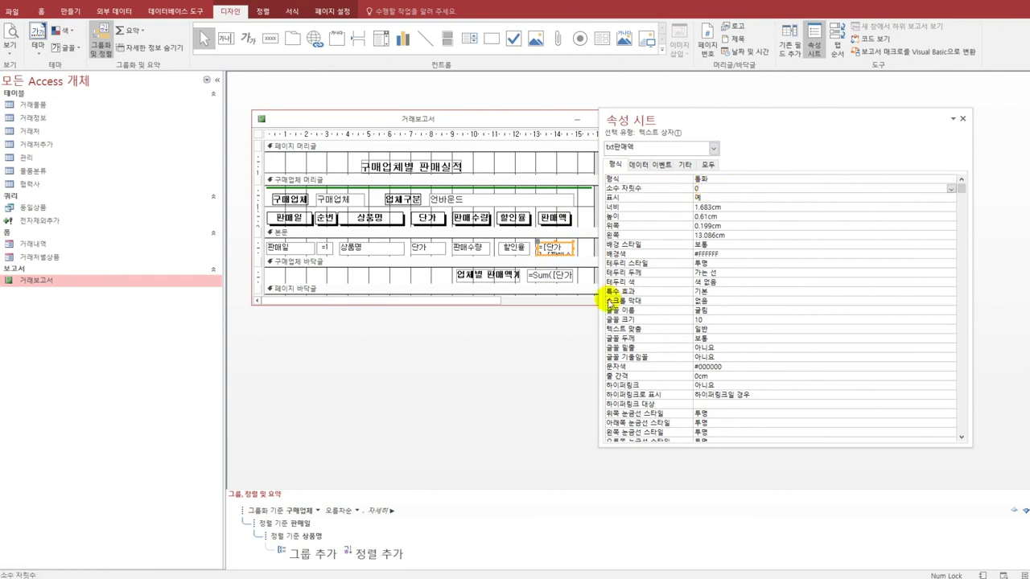
Step: Format the txt업체별판매액계 text box in the 구매업체 footer as currency (통화) with 0 decimal places
left_click(550, 280)
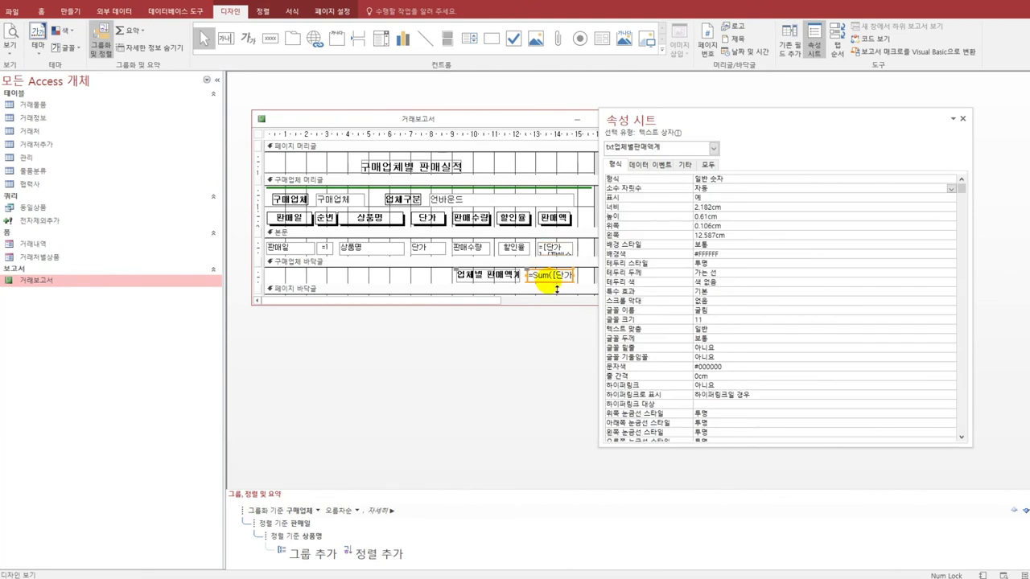
left_click(727, 178)
left_click(952, 178)
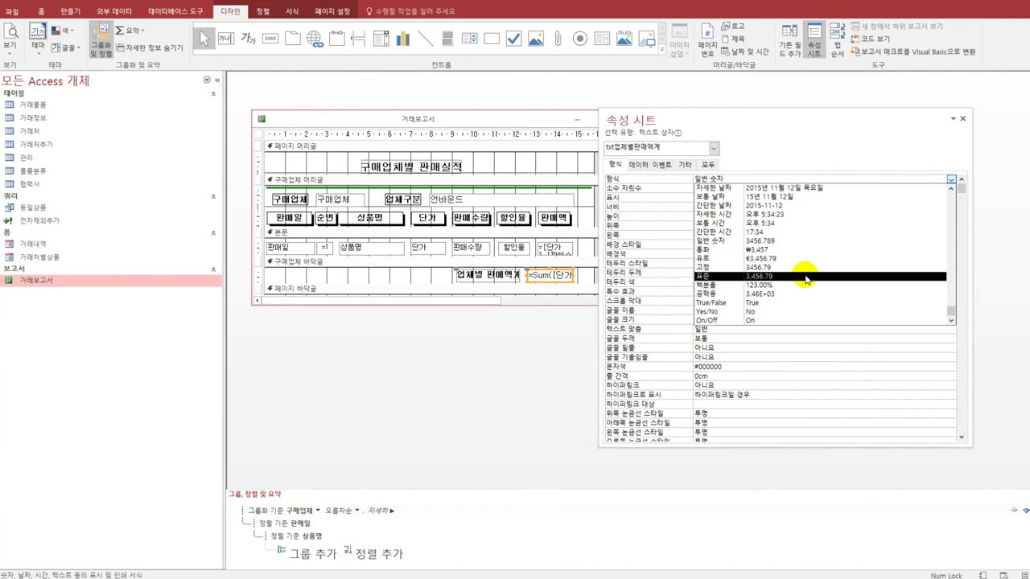
left_click(799, 250)
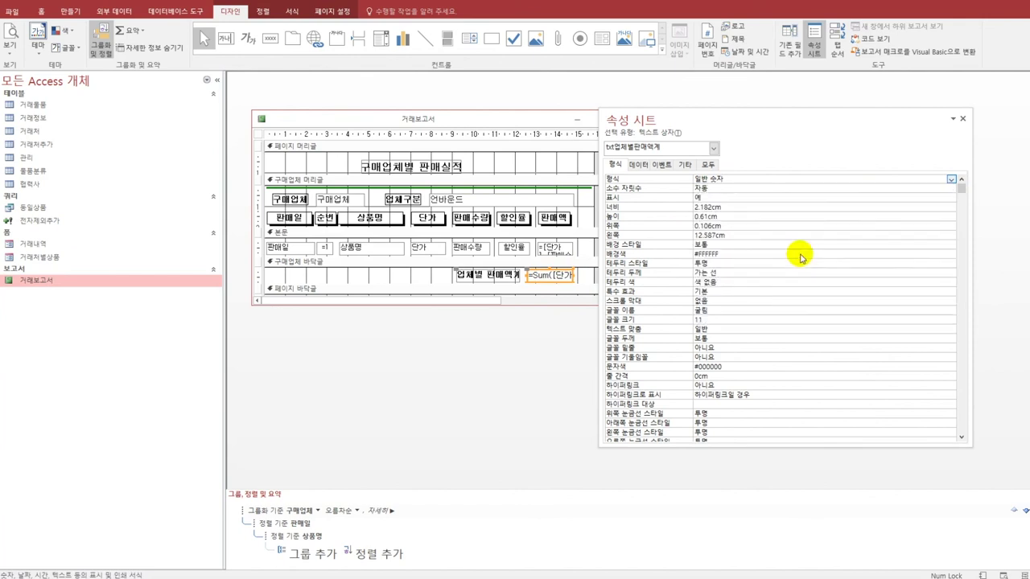
left_click(725, 190)
double_click(700, 189)
type("0")
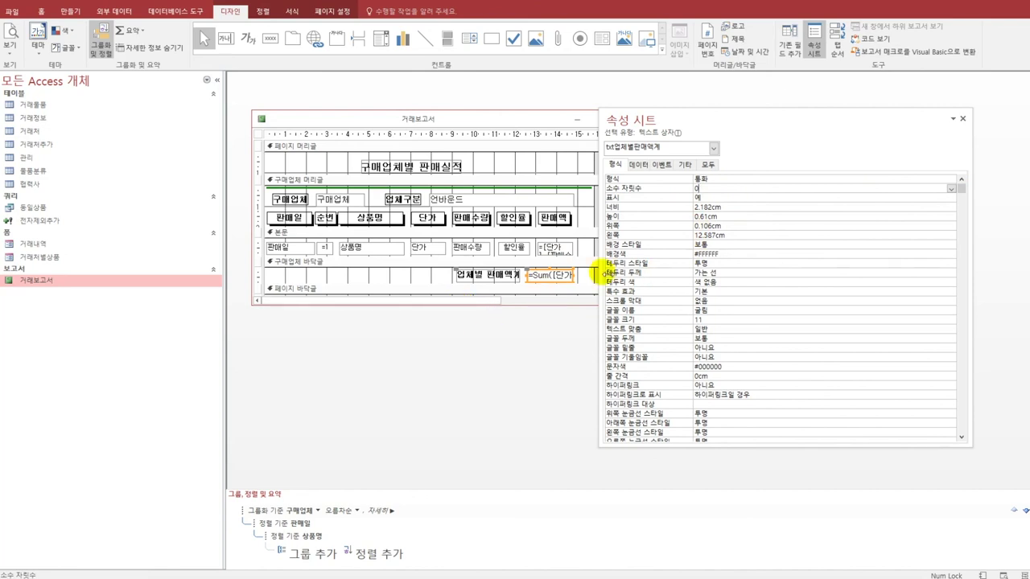
Step: Draw a text box about 4.9 cm wide in the page footer (페이지 바닥글) and delete its attached label
left_click_drag(658, 119, 714, 126)
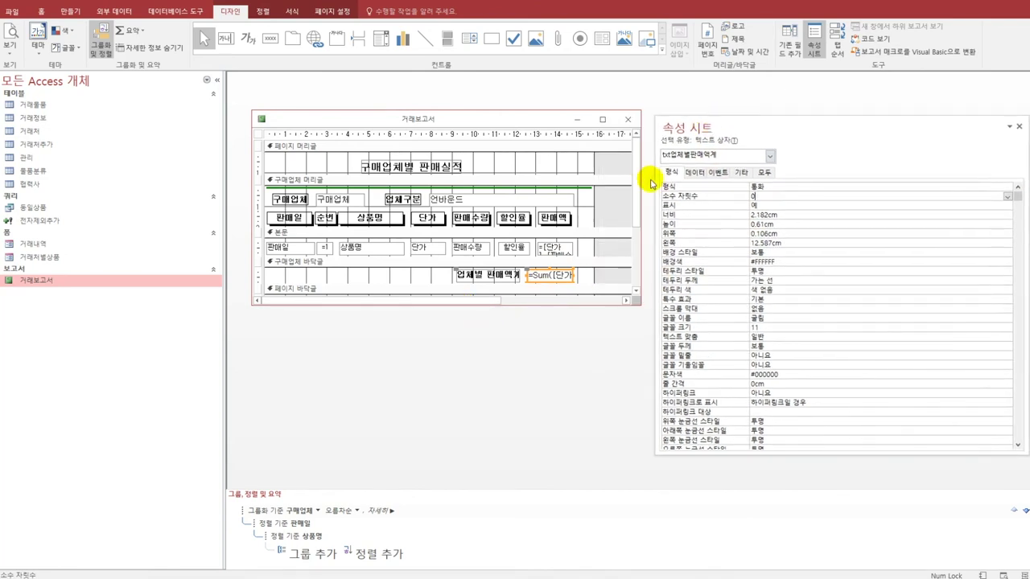
scroll(638, 180, "down", 1)
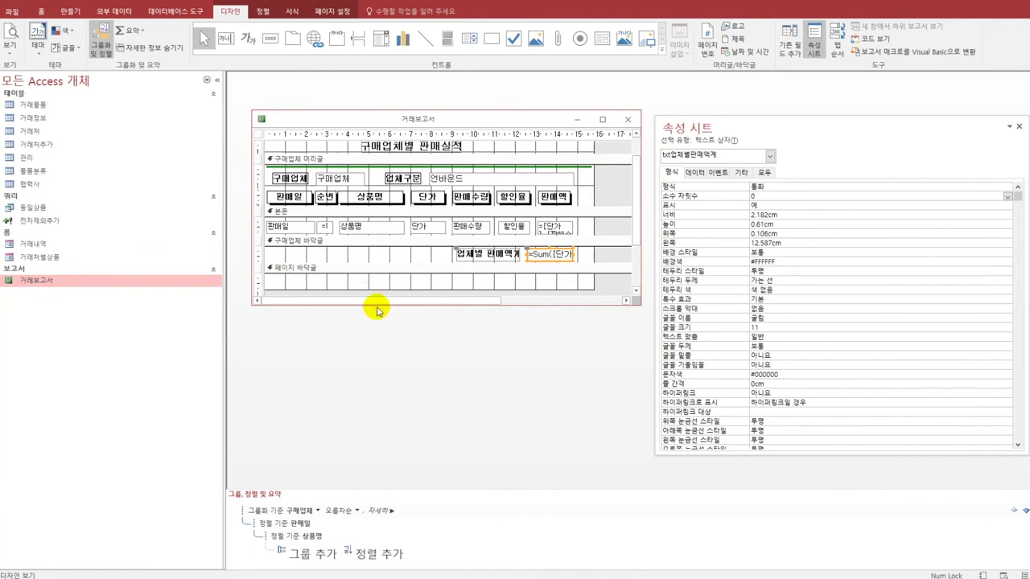
left_click(228, 45)
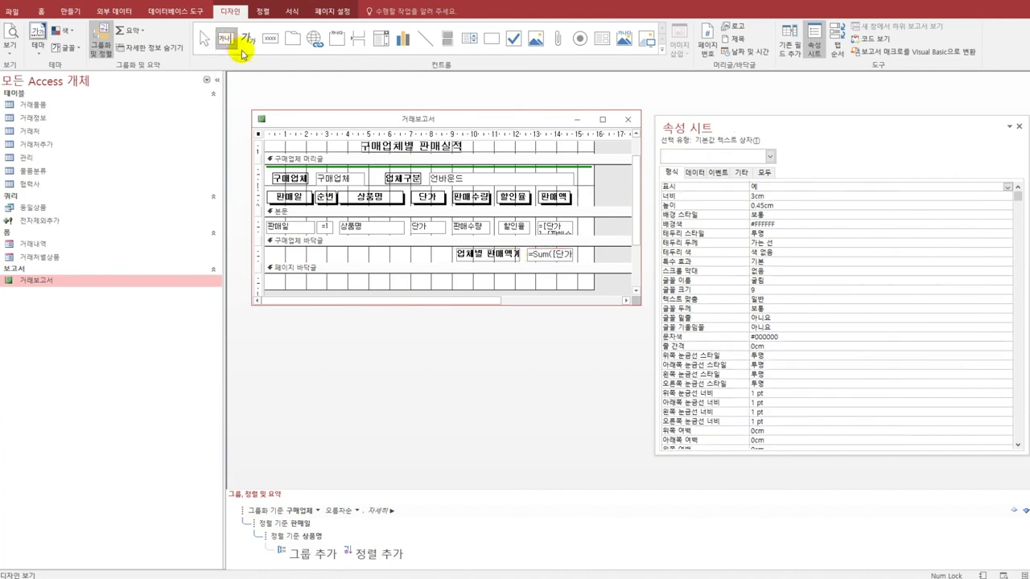
left_click(371, 279)
left_click_drag(371, 279, 471, 286)
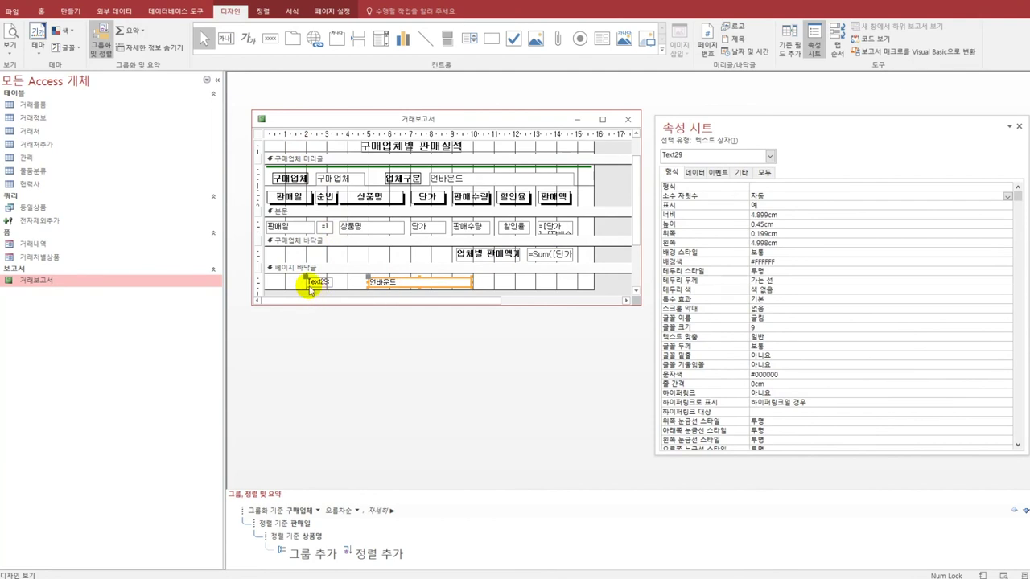
left_click(314, 285)
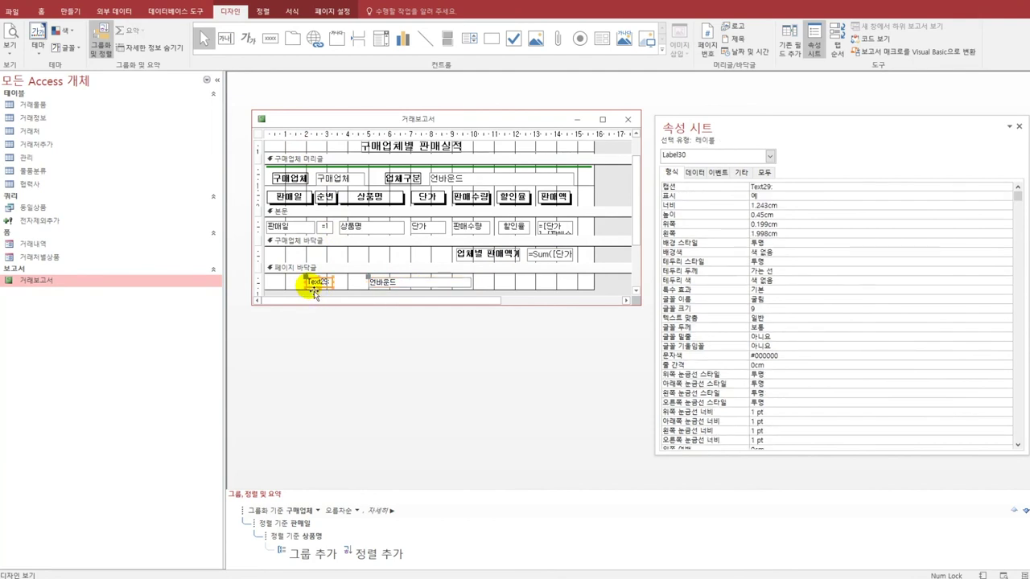
key("Delete")
Step: Name the new page footer text box txt페이지정보
left_click(375, 283)
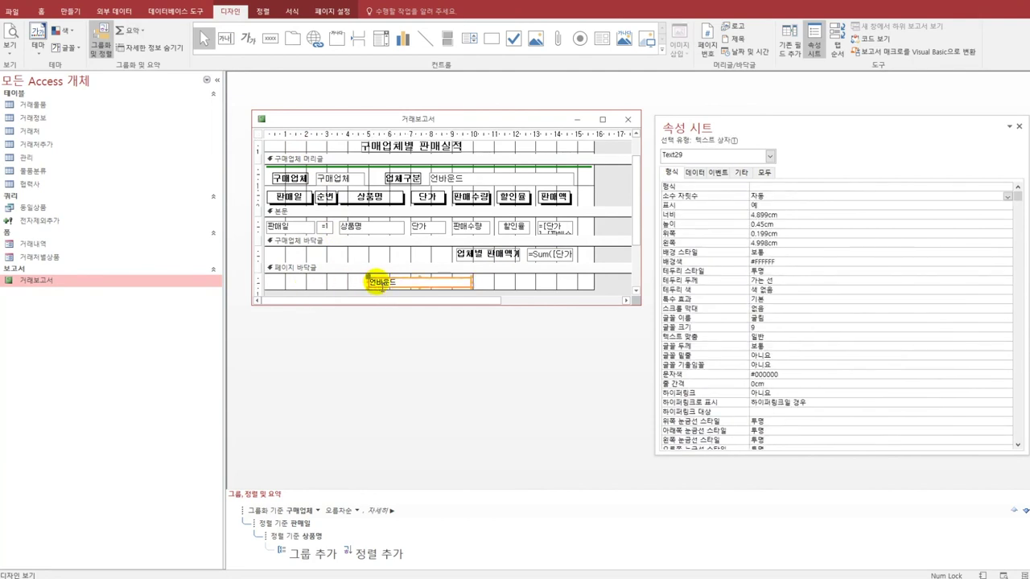
left_click(763, 174)
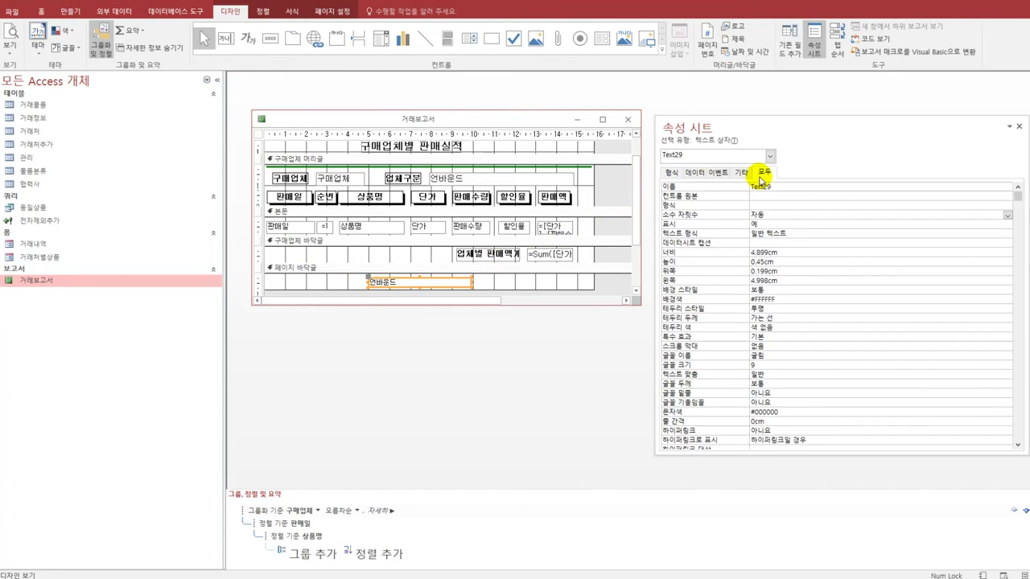
left_click_drag(713, 127, 663, 114)
double_click(707, 173)
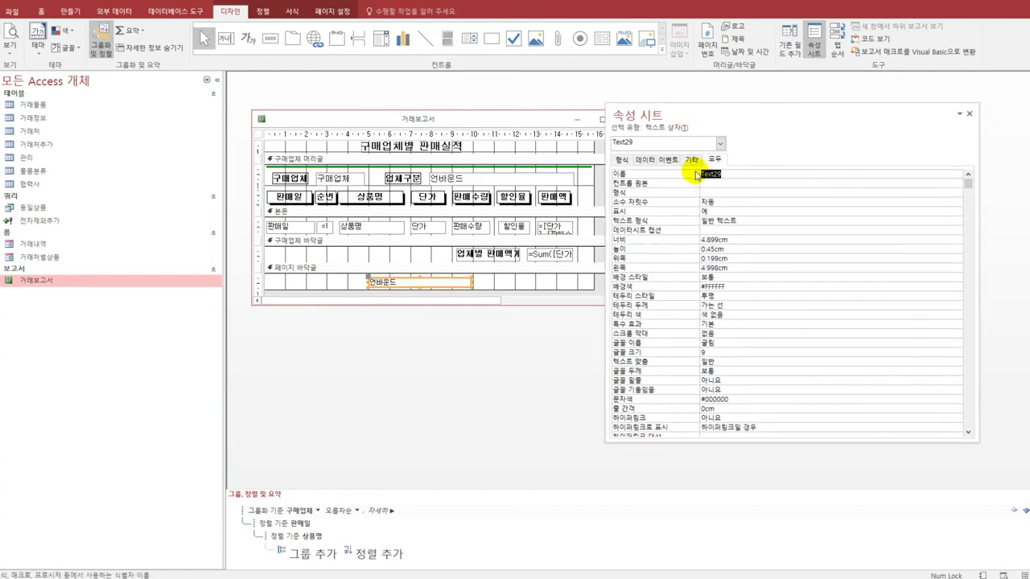
type("txt페이지정보")
key("Return")
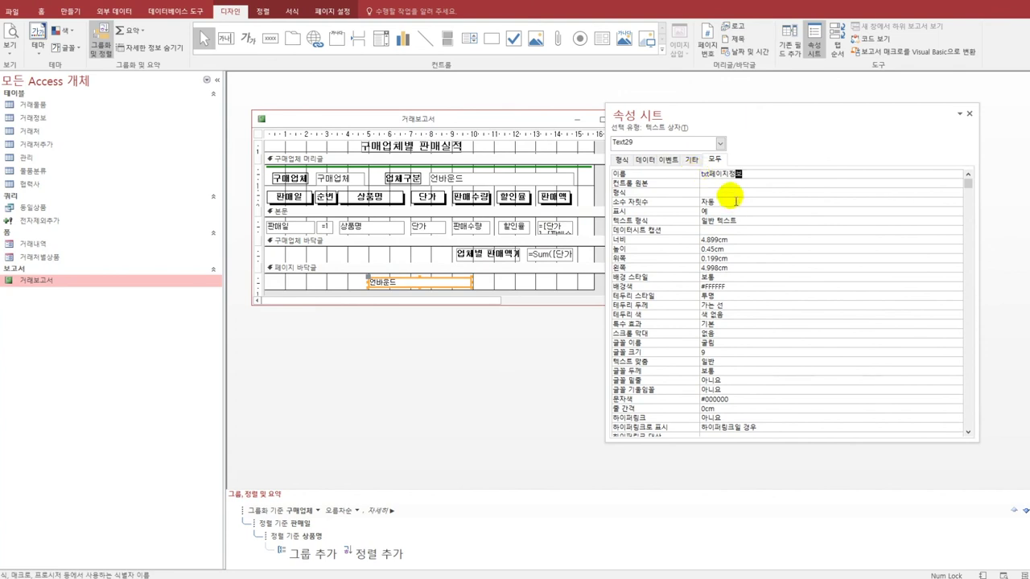
Step: Set the control source of txt페이지정보 to ="현재" & [Page] & "페이지 / 총" & [Pages] & "페이지"
left_click(650, 160)
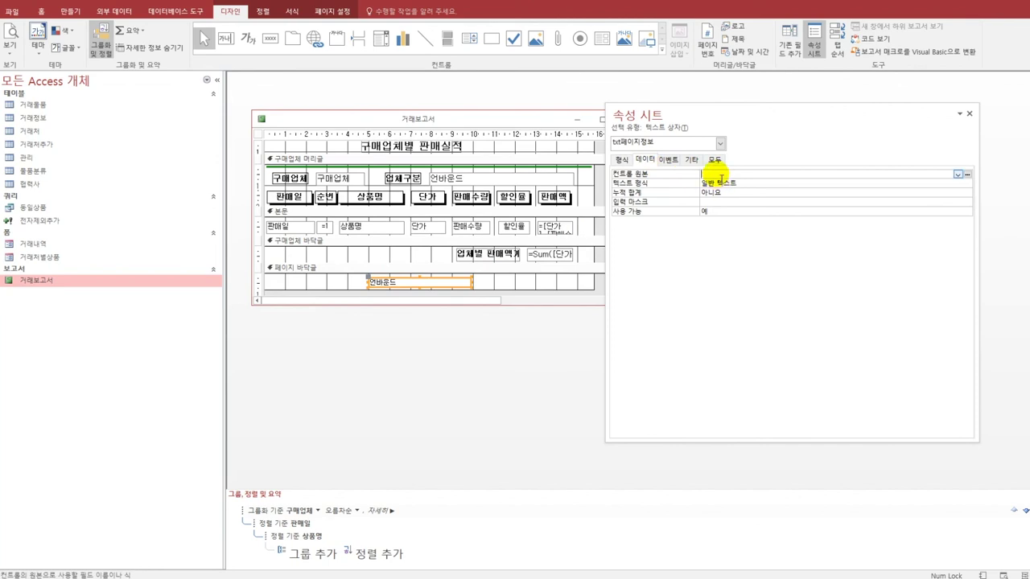
left_click(715, 174)
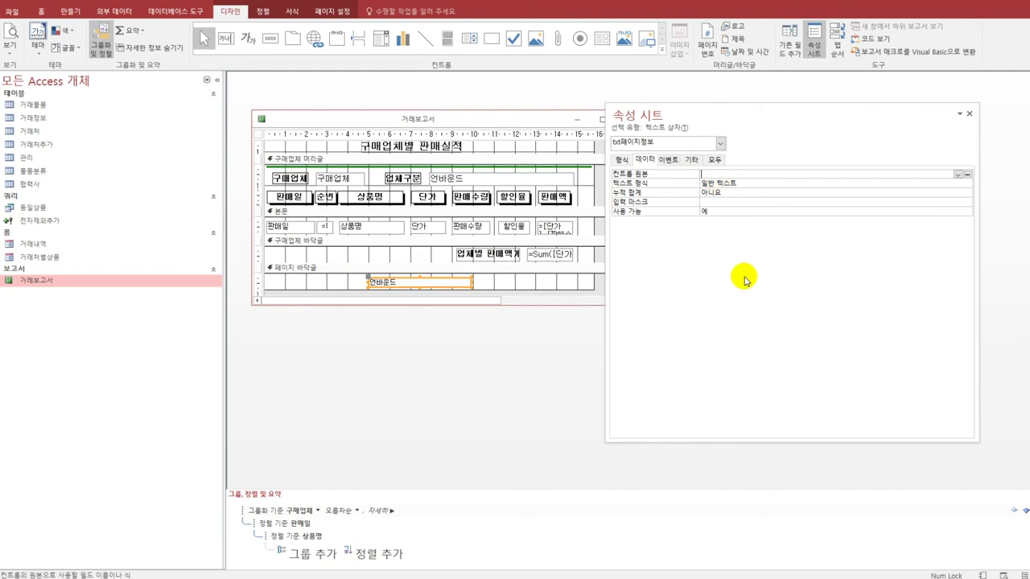
type("=")
type("\"페")
type("재")
type("\" & [pag")
type("e")
type("] ")
type("& ")
type("\"vpd")
key("BackSpace")
key("BackSpace")
type("페이지 /초ㅇ&[pages")
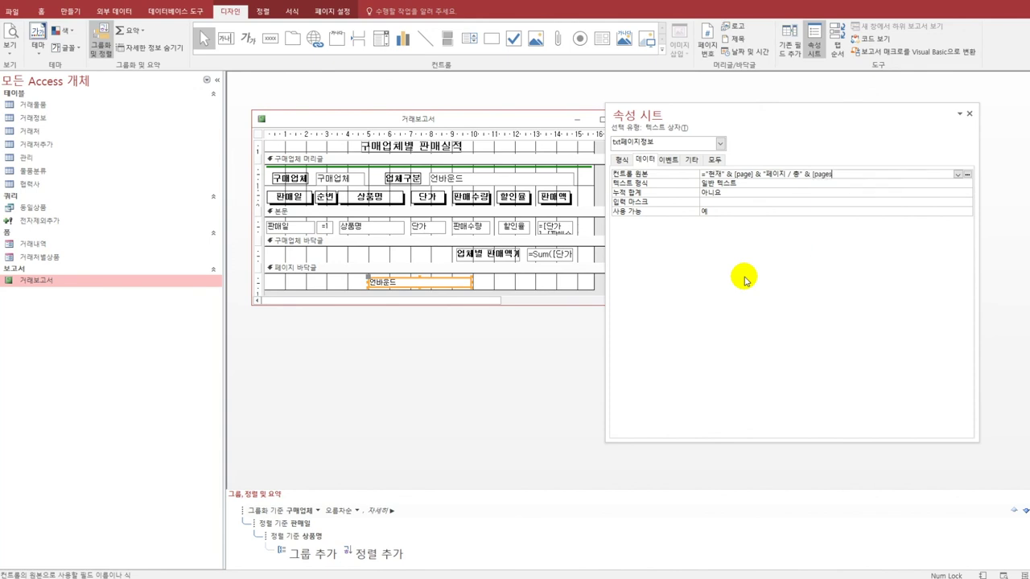
type("] &")
type(" \"")
type("쪽")
type("페이지\"")
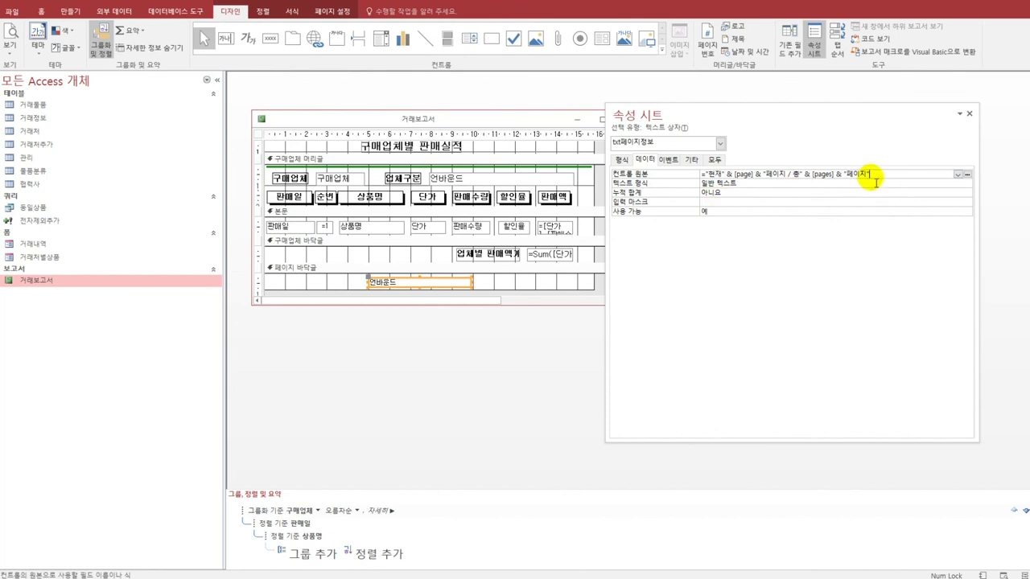
double_click(822, 174)
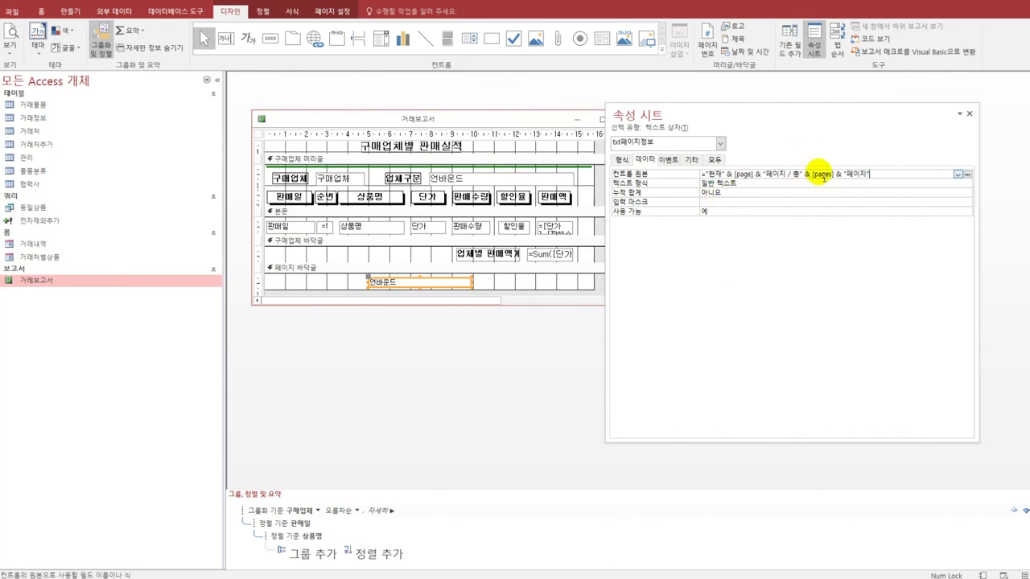
left_click(811, 184)
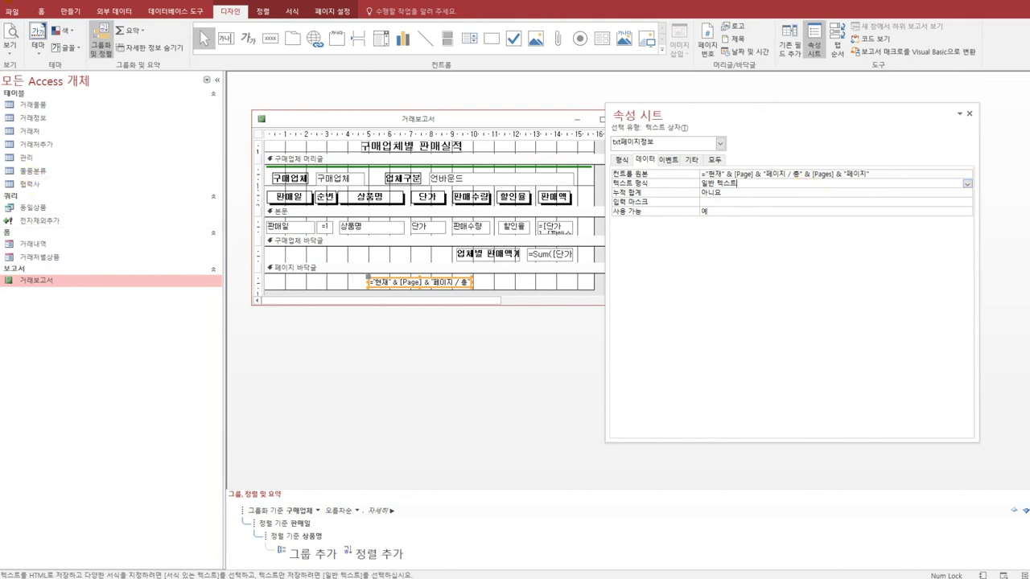
Step: Check the sales totals and page information of the 거래보고서 report in print preview and close the report
left_click(11, 49)
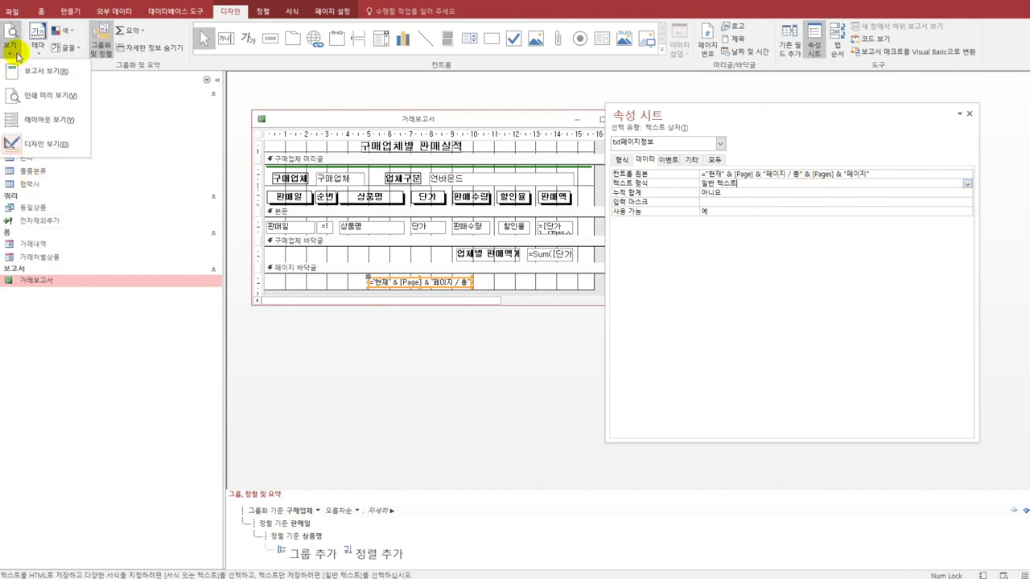
left_click(32, 96)
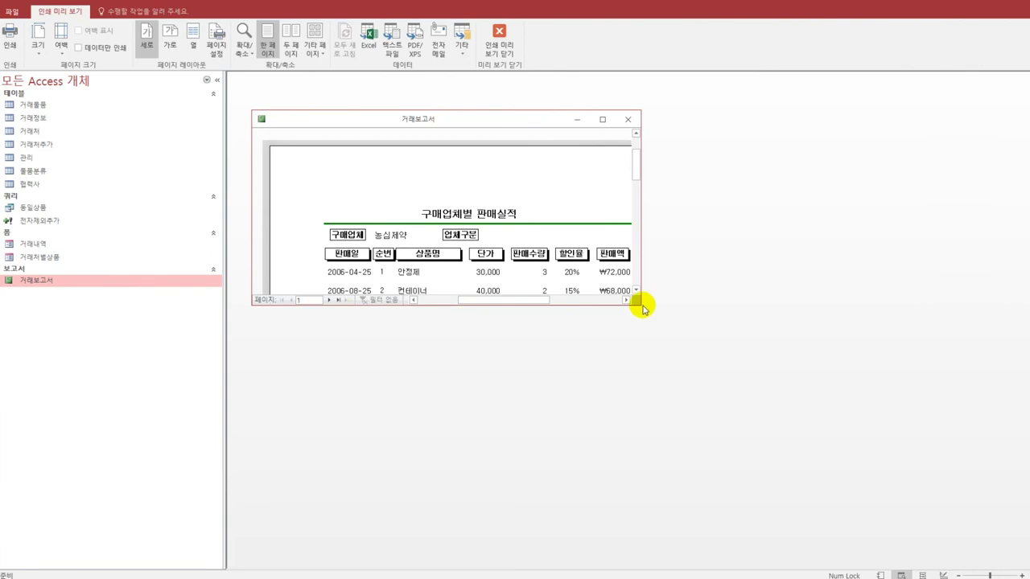
left_click_drag(638, 304, 708, 528)
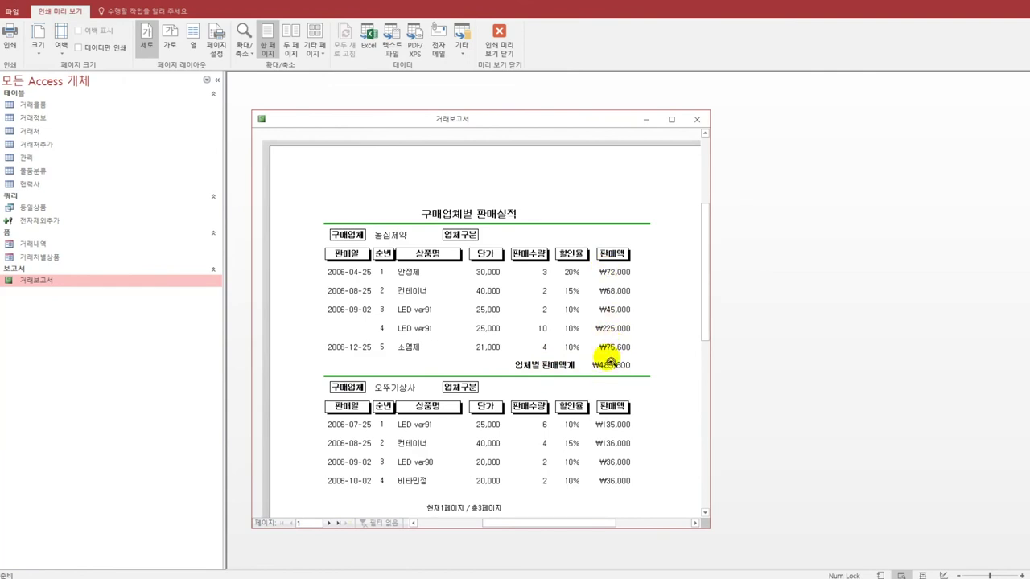
scroll(607, 362, "down", 1)
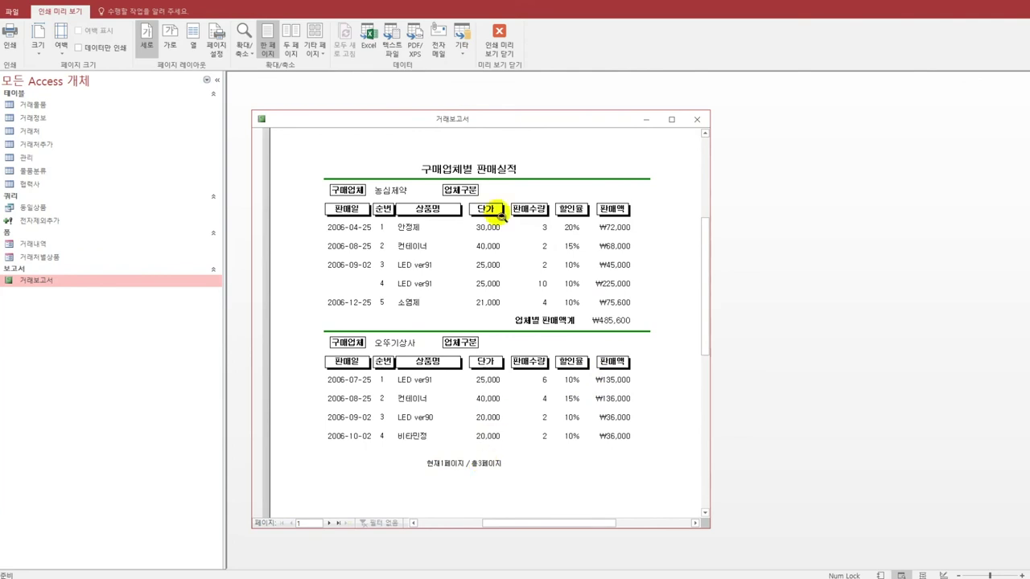
left_click(500, 40)
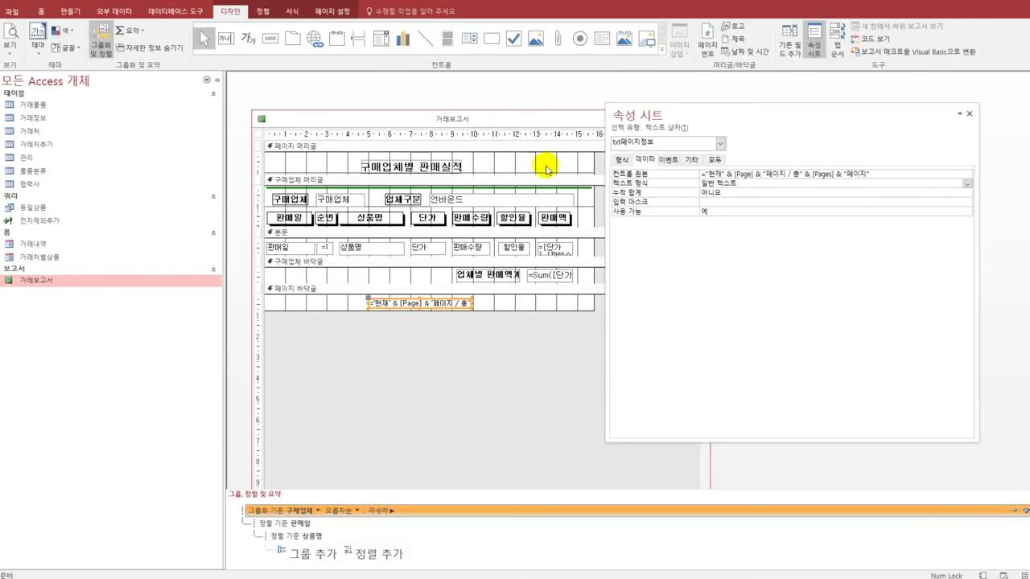
left_click_drag(697, 120, 671, 186)
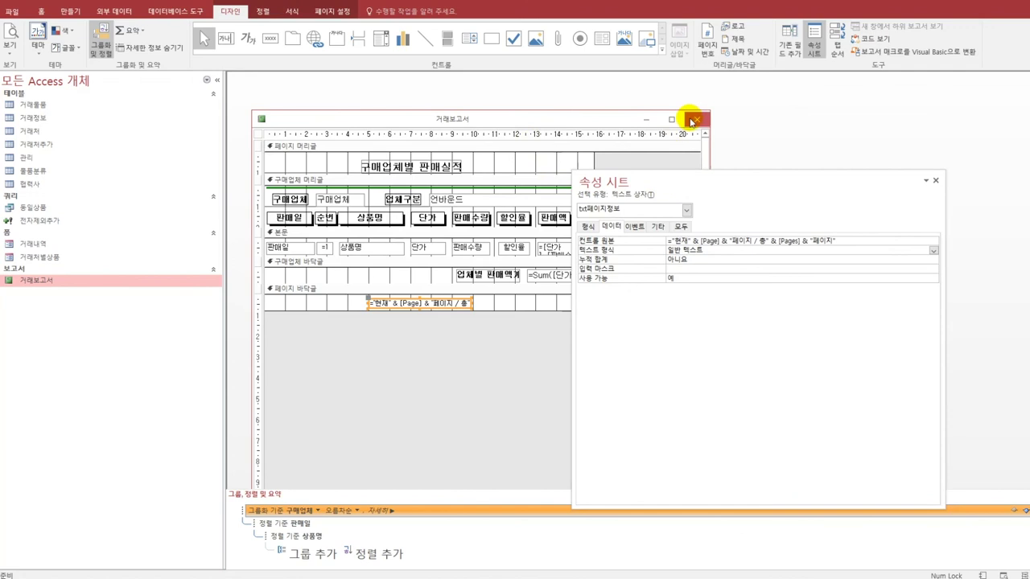
left_click(697, 119)
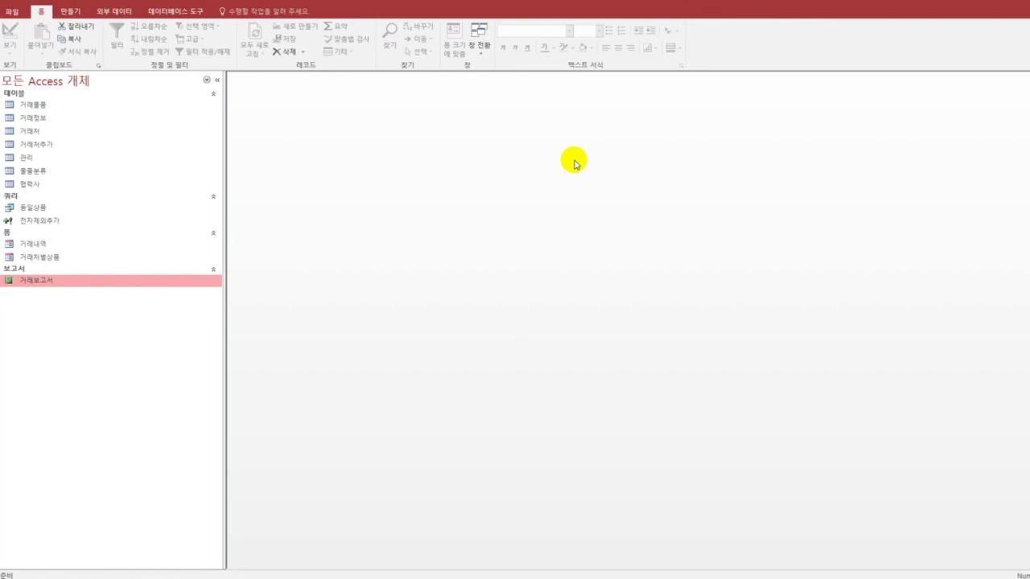
Step: Reopen the 거래보고서 report in Design view
right_click(58, 284)
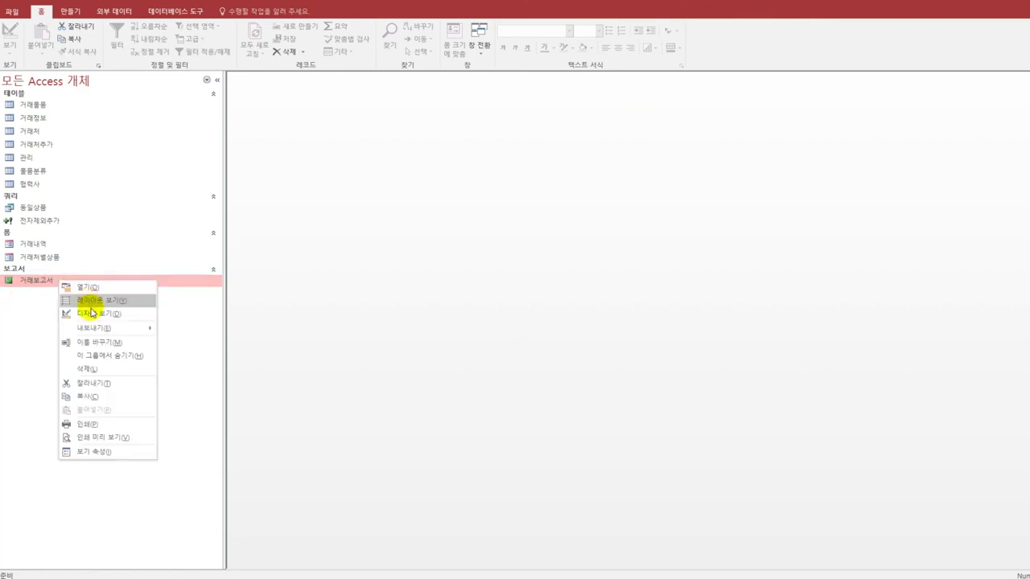
left_click(88, 311)
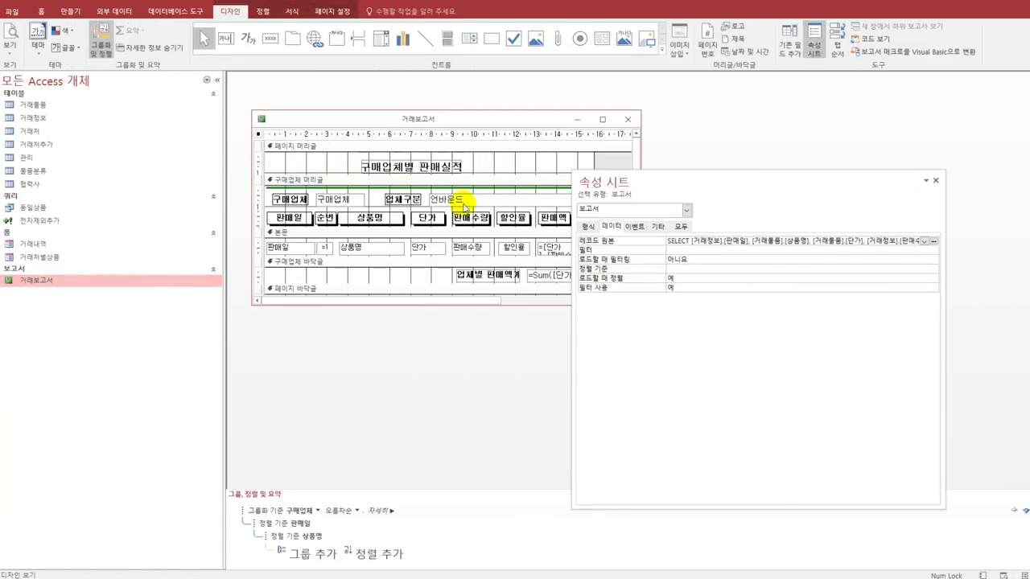
left_click_drag(473, 119, 460, 116)
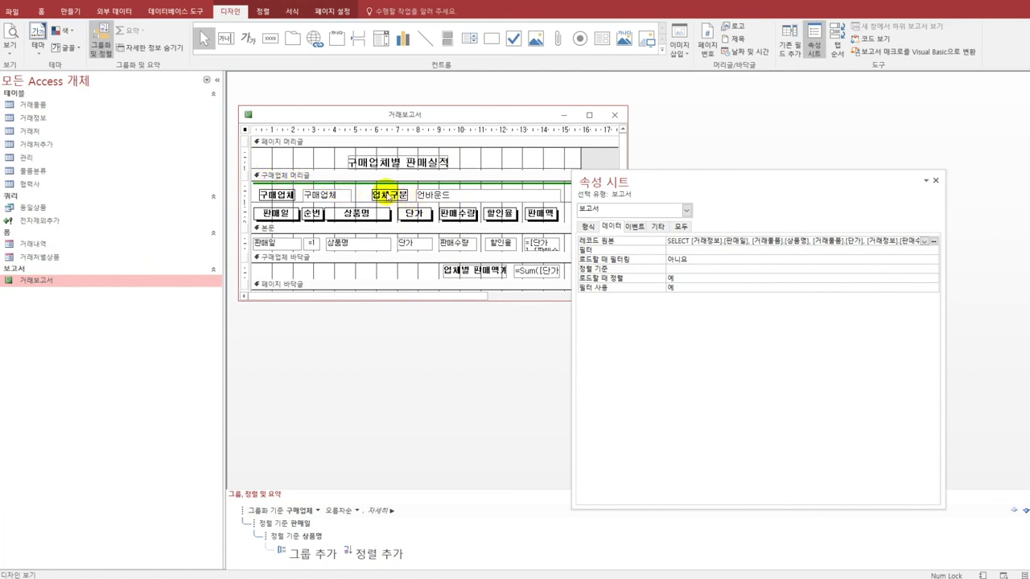
Step: Set the control source of txt업체구분 in the 구매업체 header to =IIf([구매업체]="팔도상사","매입","할인")
left_click(436, 196)
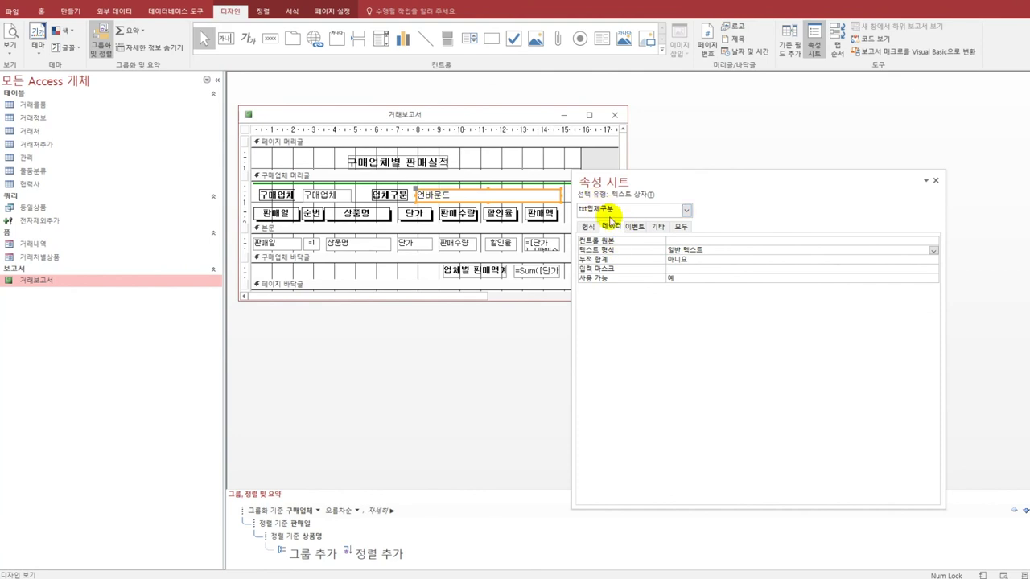
left_click(684, 241)
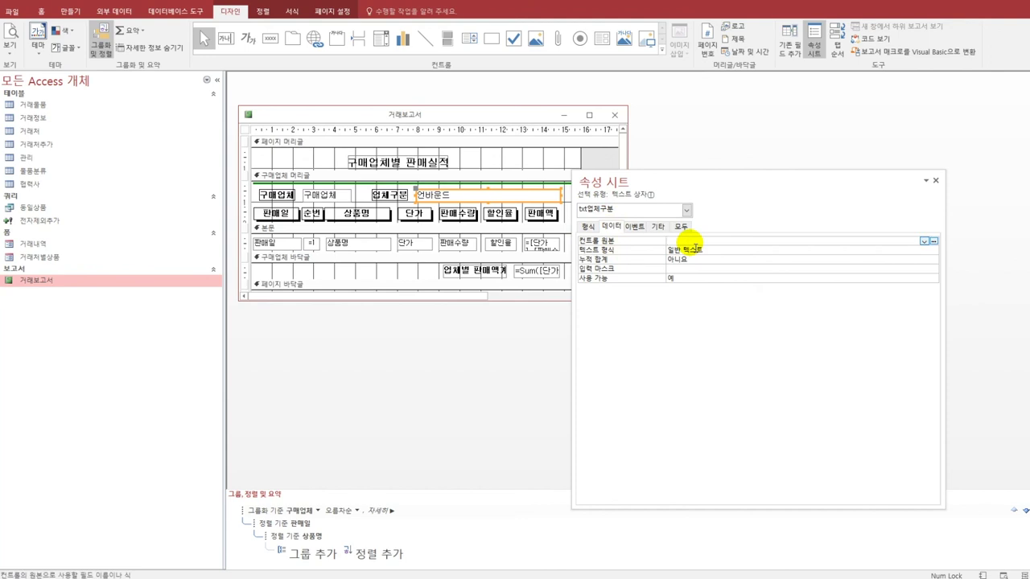
type("=iif([구매업")
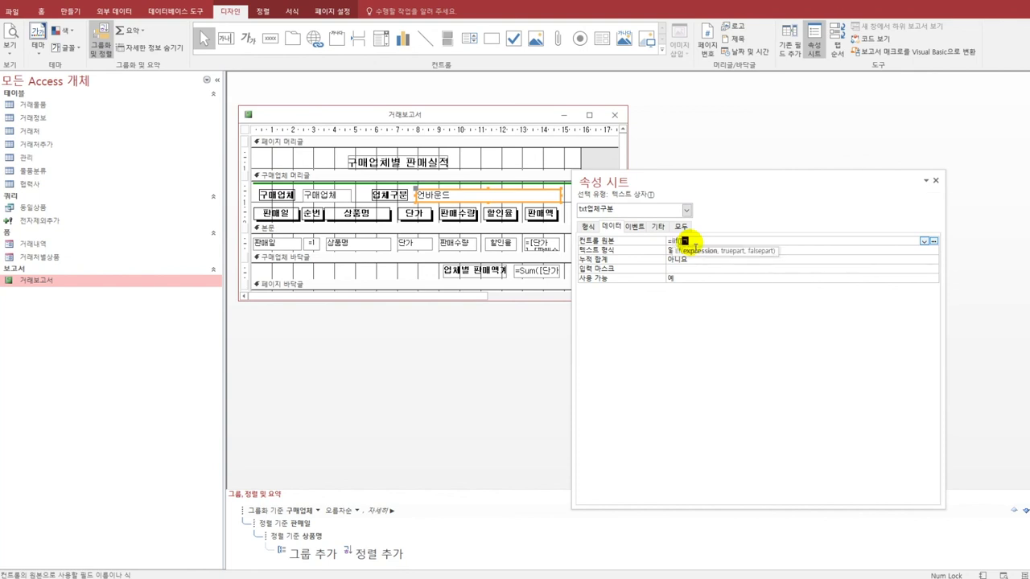
key("BackSpace")
key("BackSpace")
key("BackSpace")
key("BackSpace")
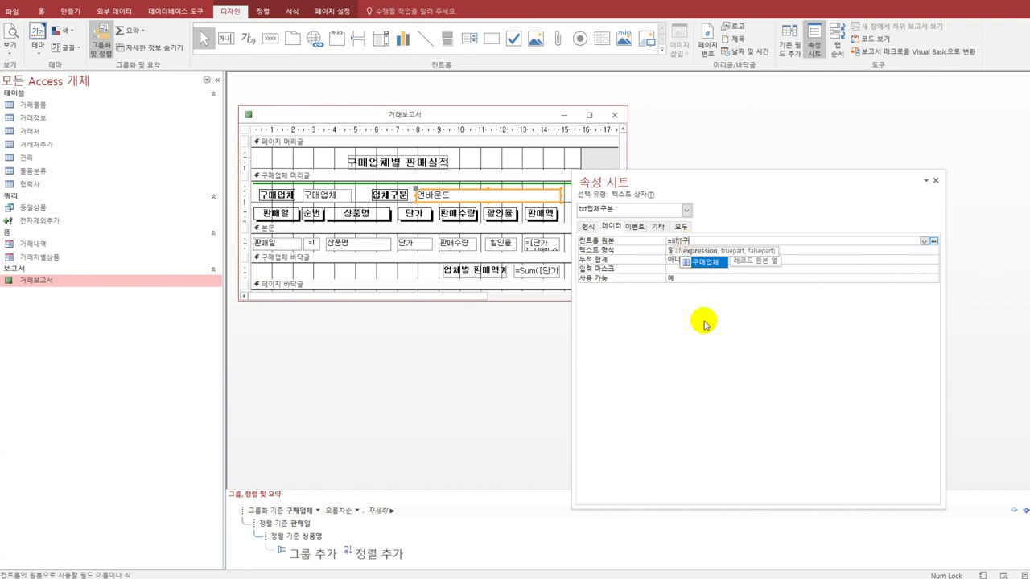
type("매업ㅊㅔ")
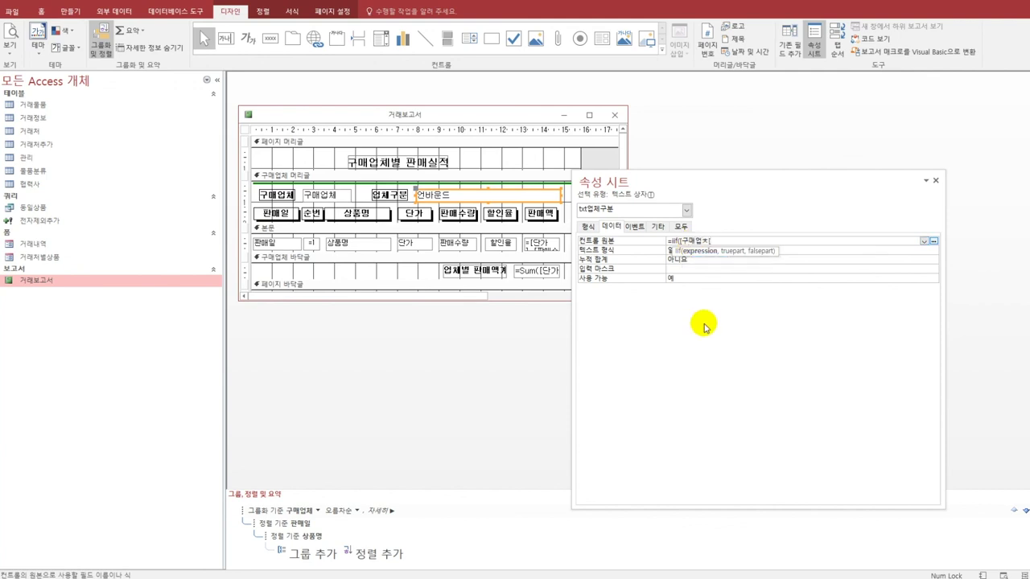
type("] =\"vkf")
key("BackSpace")
key("BackSpace")
key("BackSpace")
key("Hangul")
type("팔도상ㅅ")
type("\",\"")
type("매이")
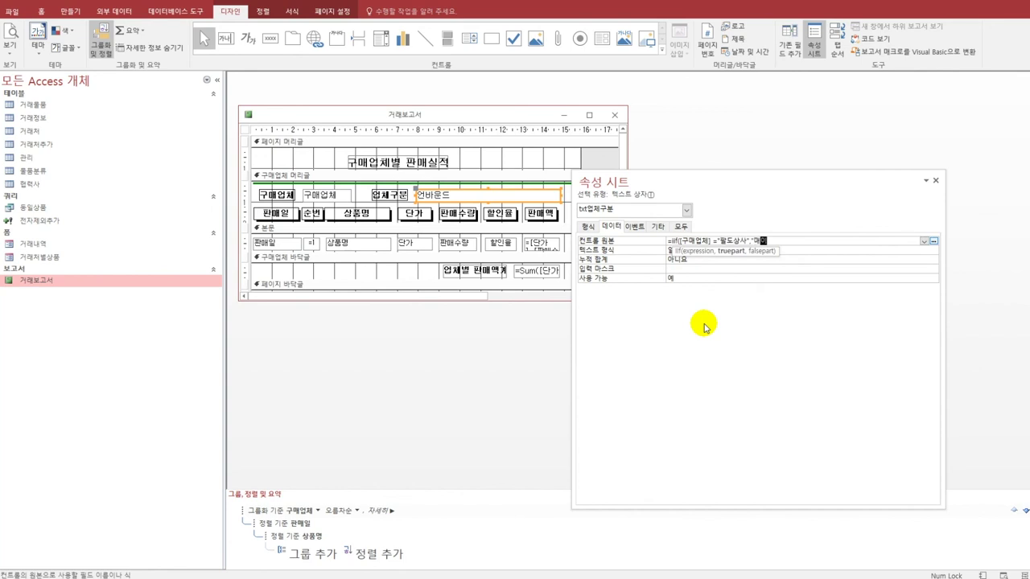
type("ㅂ\"")
type(",\"할인")
type("\"")
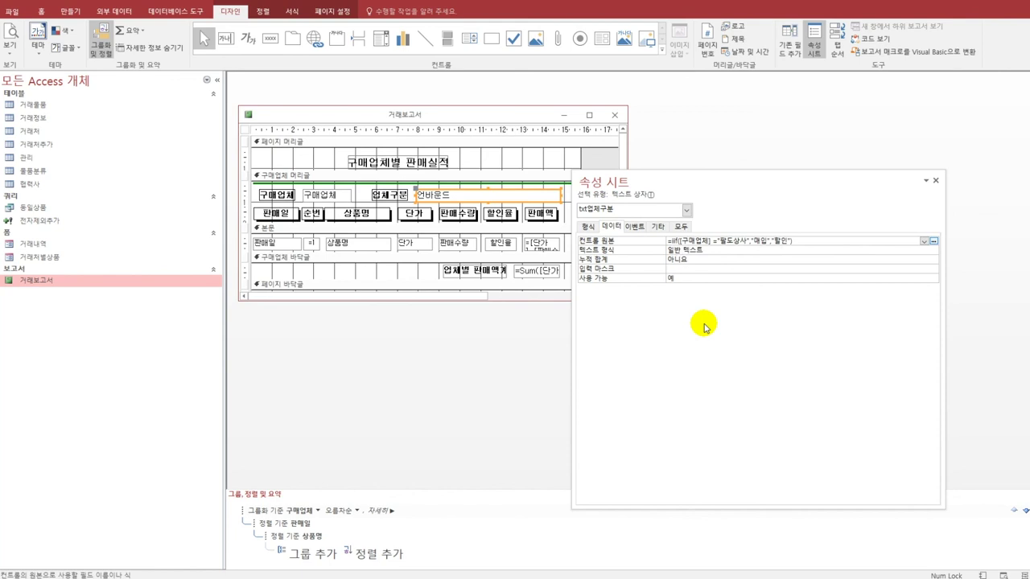
left_click(716, 269)
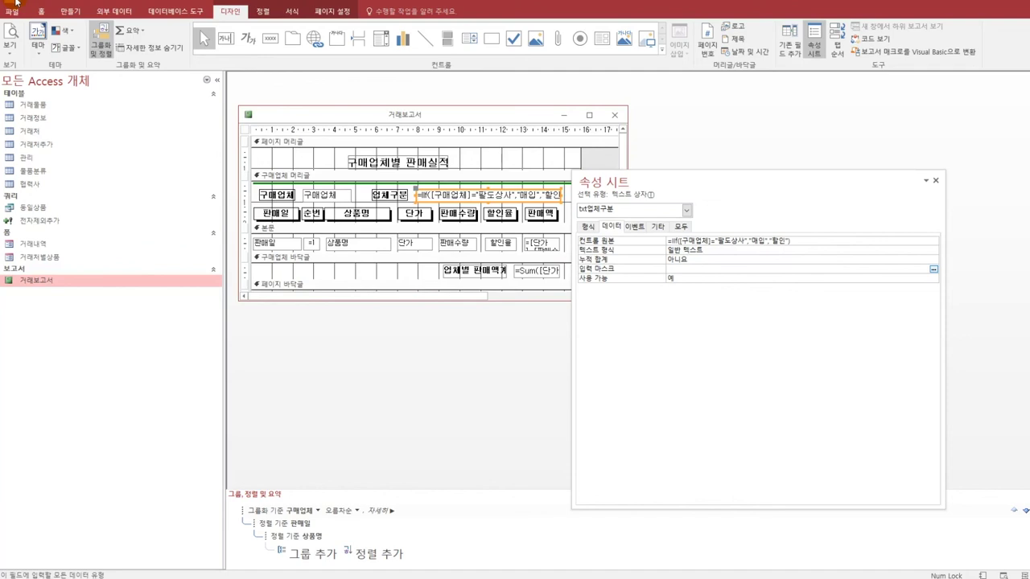
Step: Check the 업체구분 values in the report's print preview and close the report
left_click(10, 36)
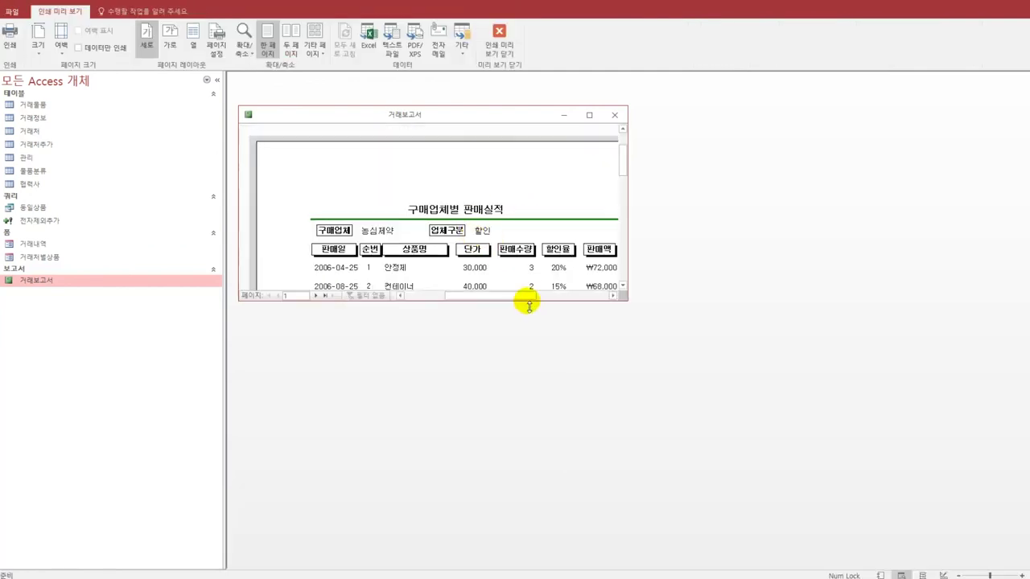
left_click_drag(529, 304, 531, 485)
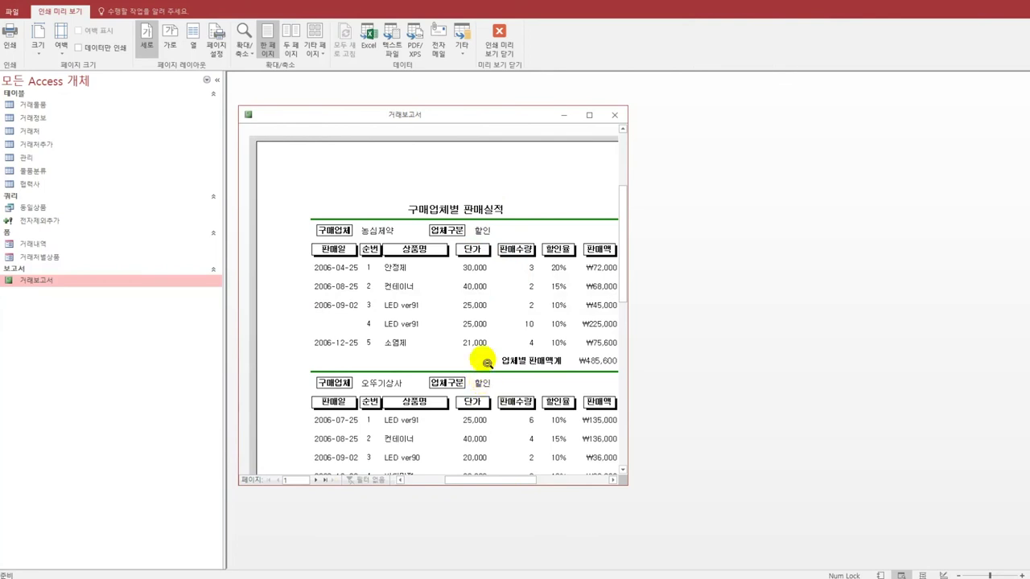
left_click(494, 51)
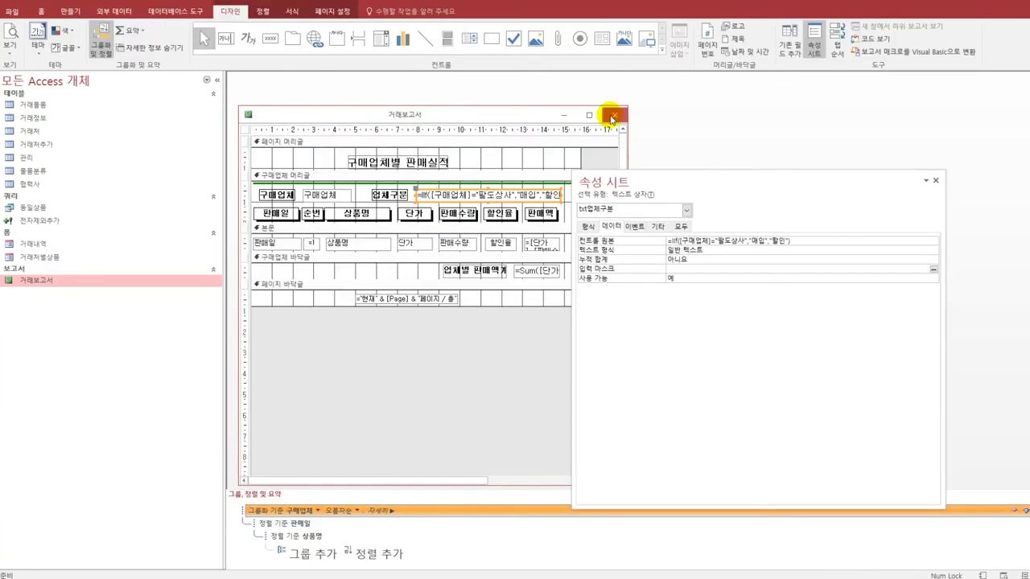
left_click(615, 115)
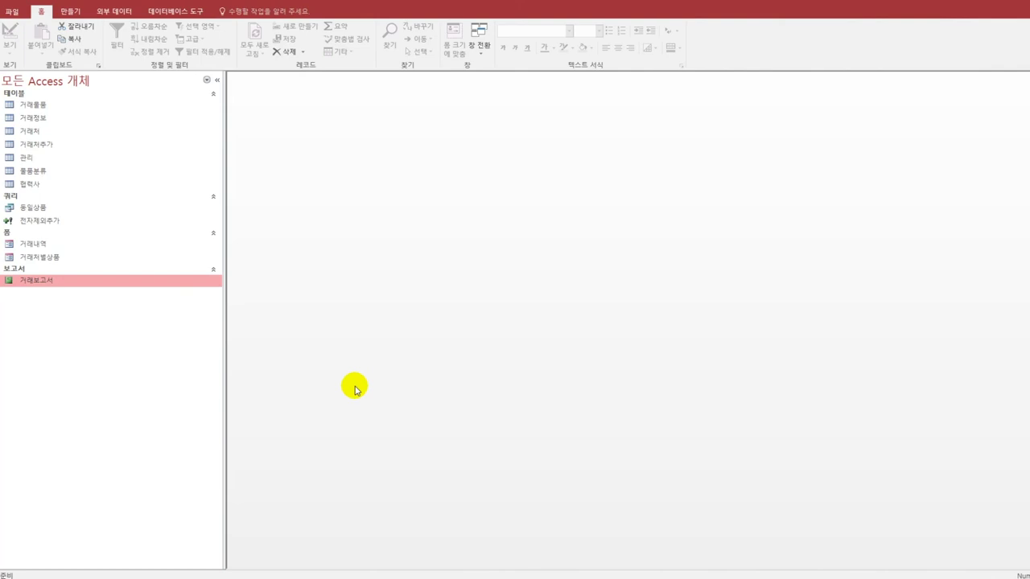
Step: Create a new query in Design view with the 거래물품 table and enlarge its field list to show all fields
left_click(71, 11)
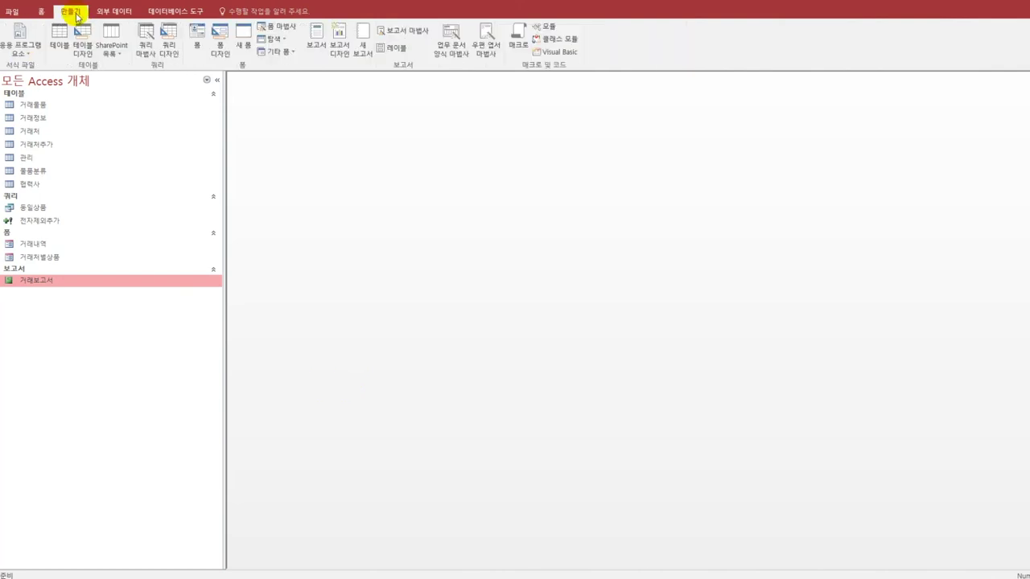
left_click(169, 51)
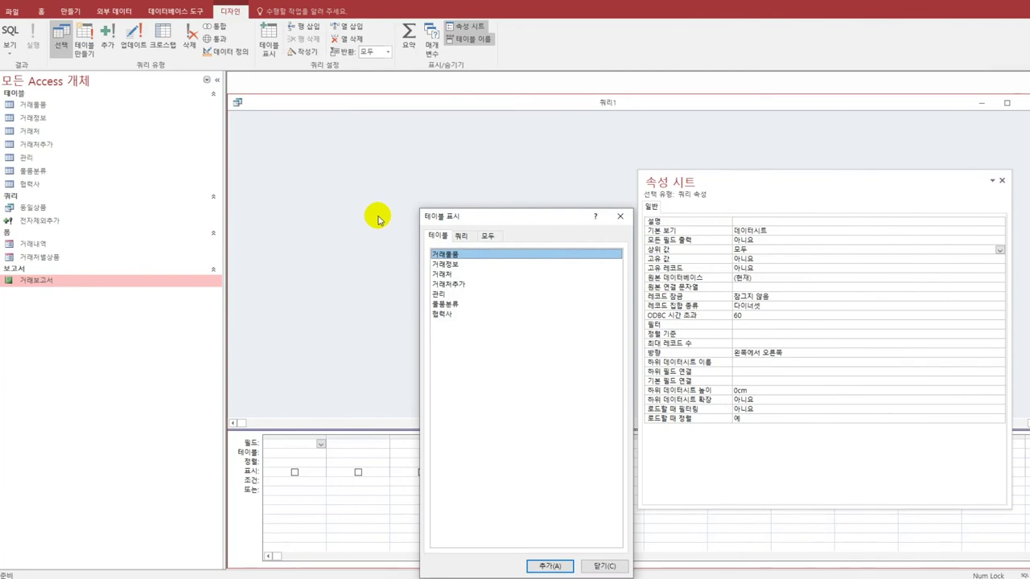
double_click(465, 255)
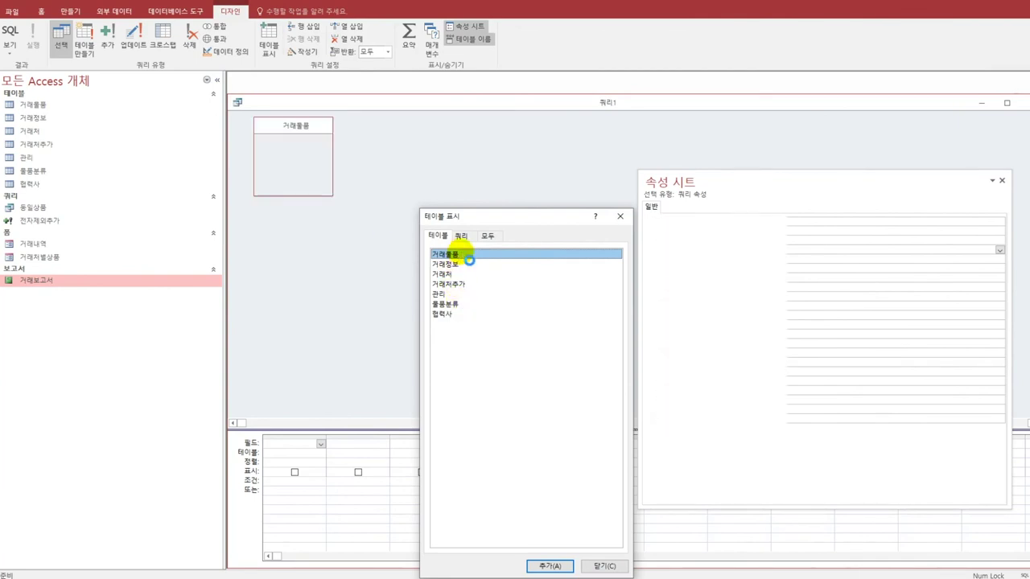
left_click(621, 218)
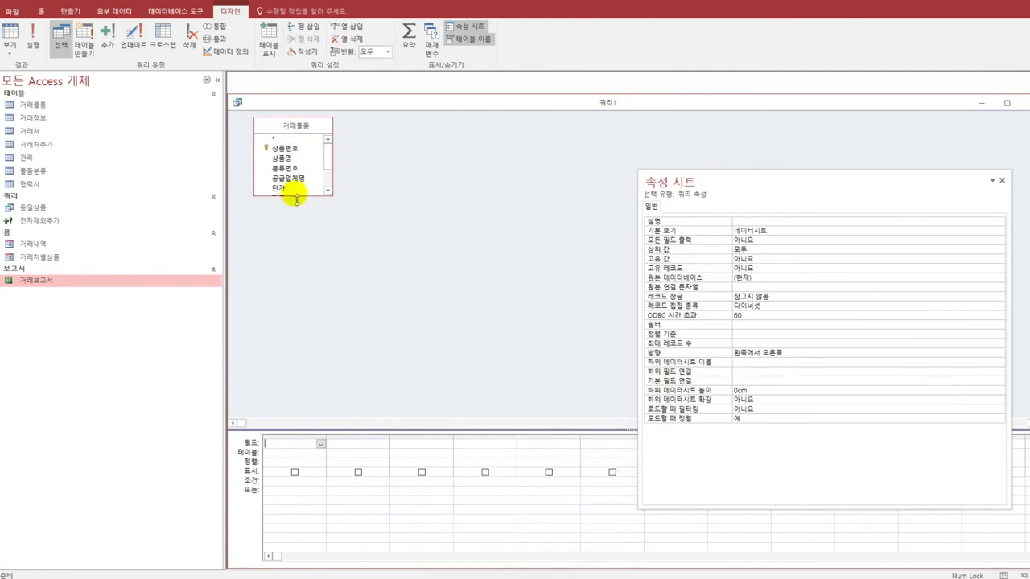
left_click_drag(306, 196, 306, 264)
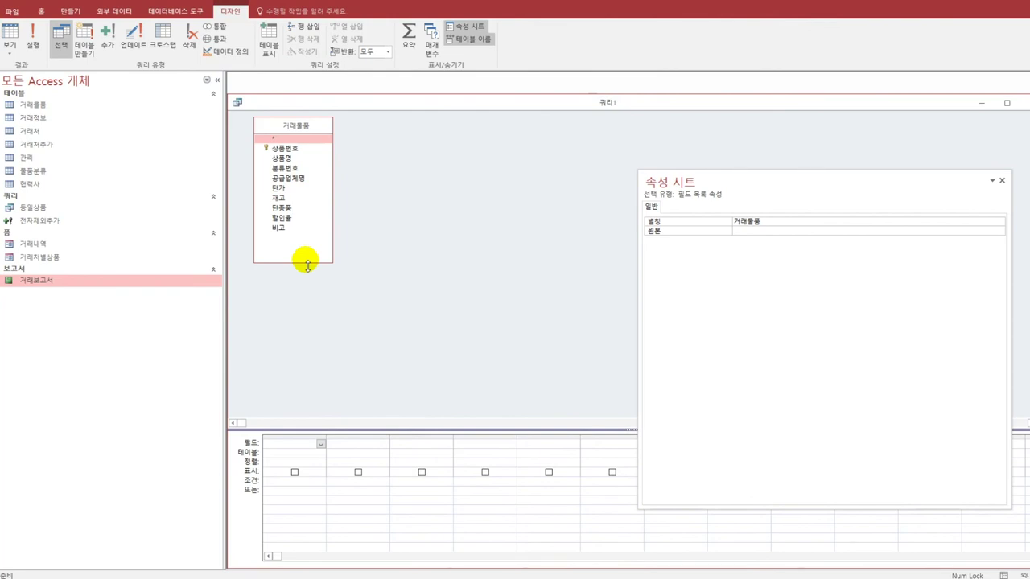
Step: Add the 상품명, 재고 and 공급업체명 fields of 거래물품 to the query grid
double_click(312, 160)
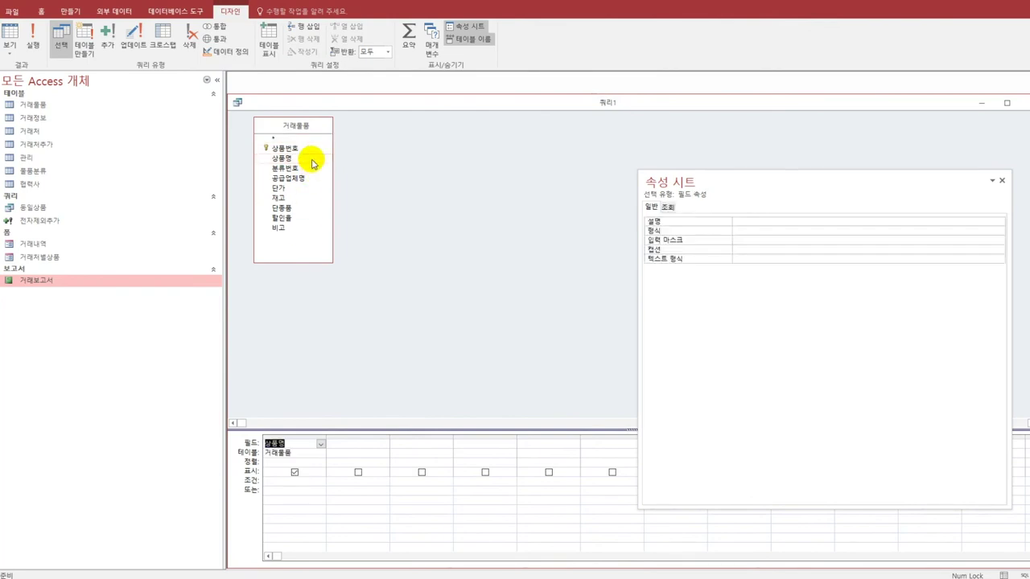
double_click(306, 200)
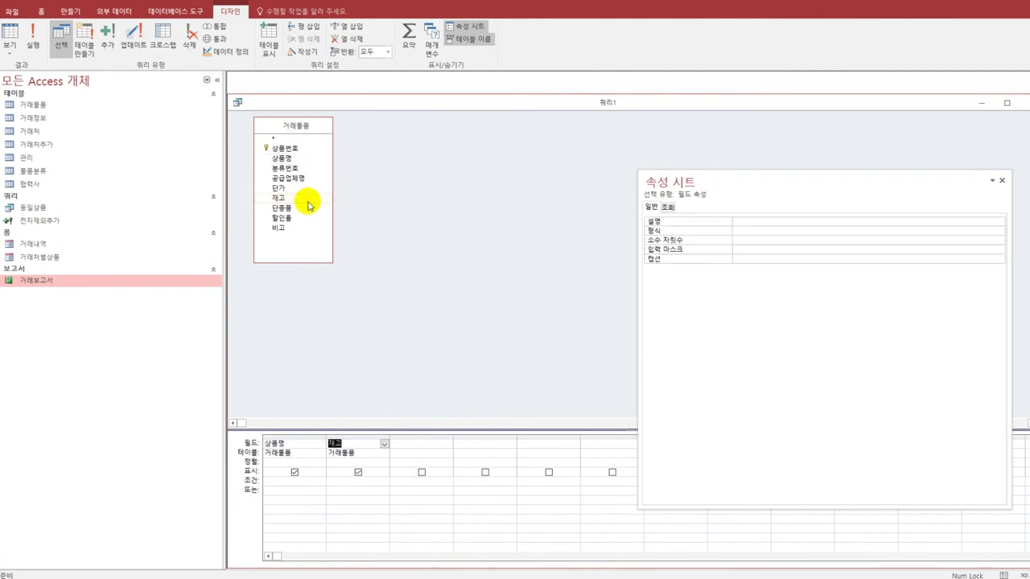
left_click(307, 178)
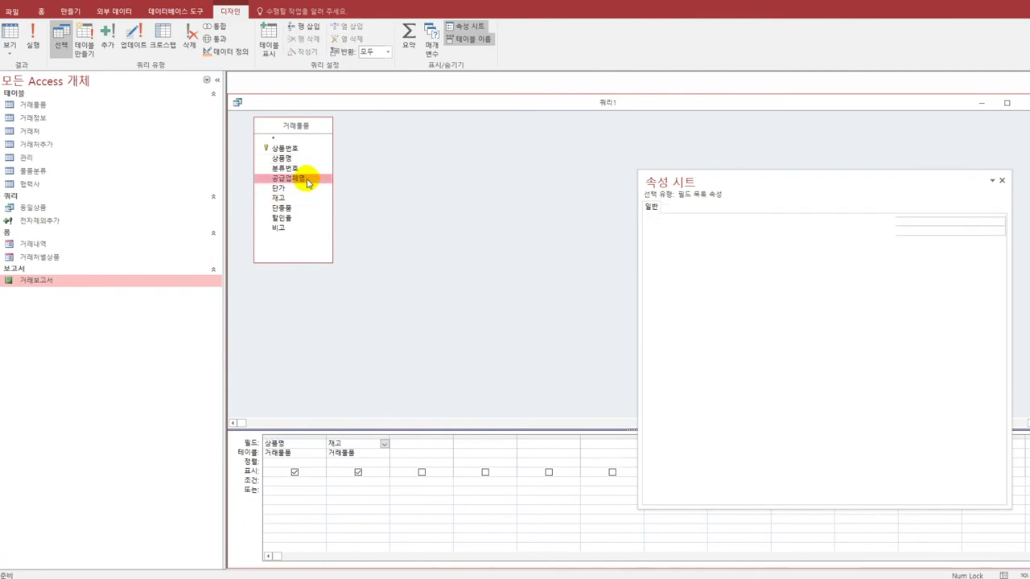
double_click(306, 179)
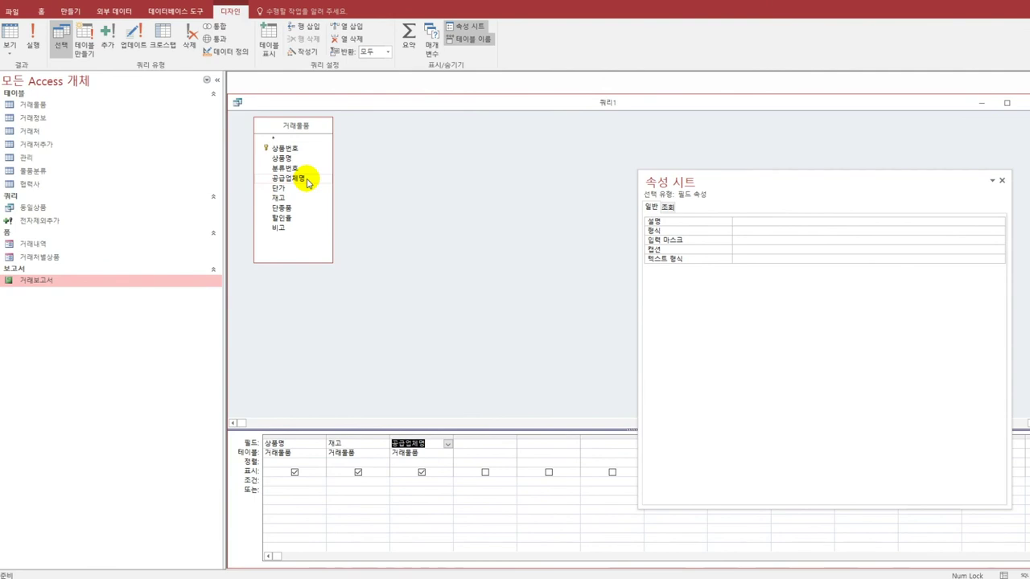
Step: Sort the query's 상품명 field in ascending order (오름차순)
left_click(294, 462)
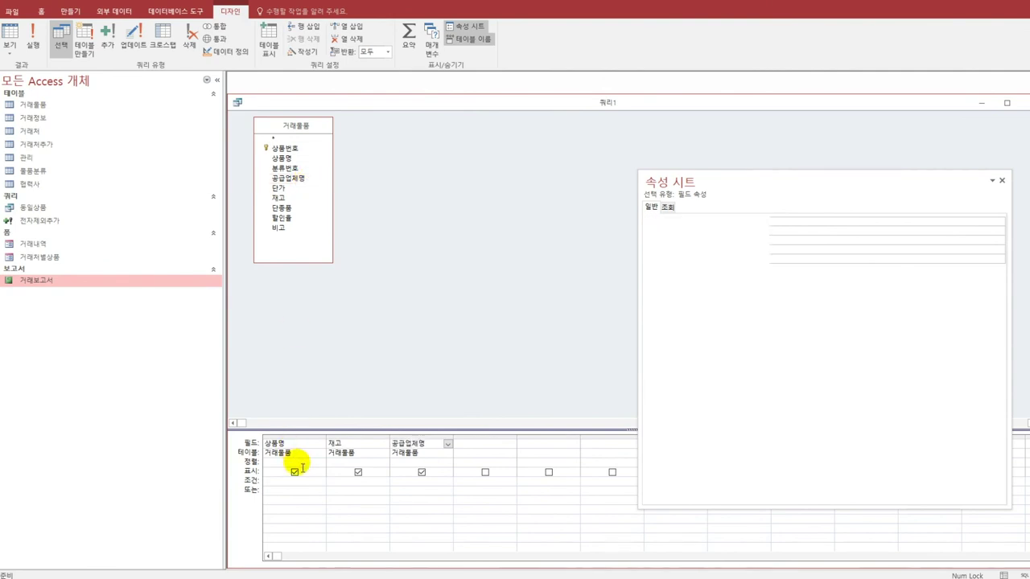
left_click(321, 464)
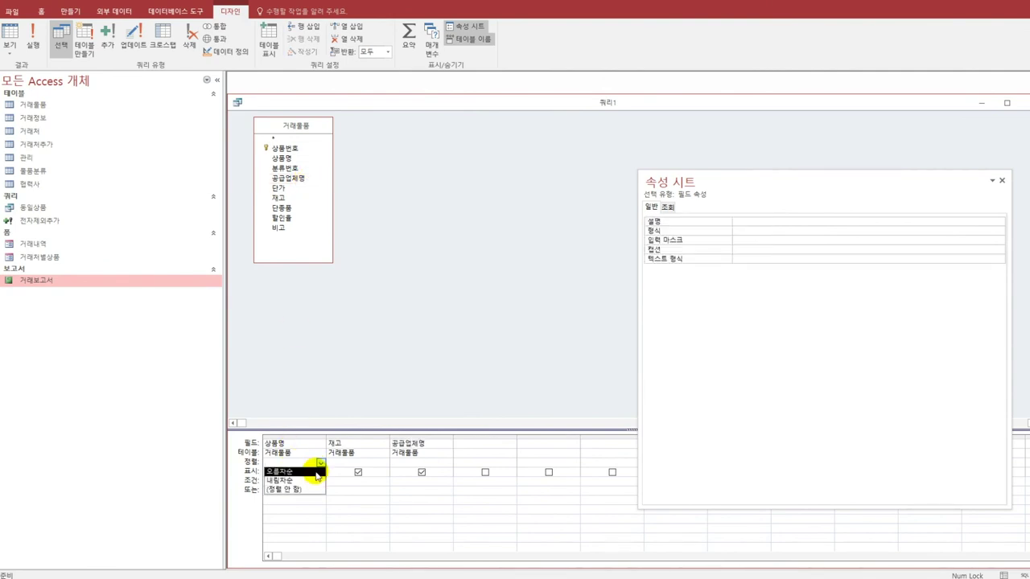
left_click(314, 471)
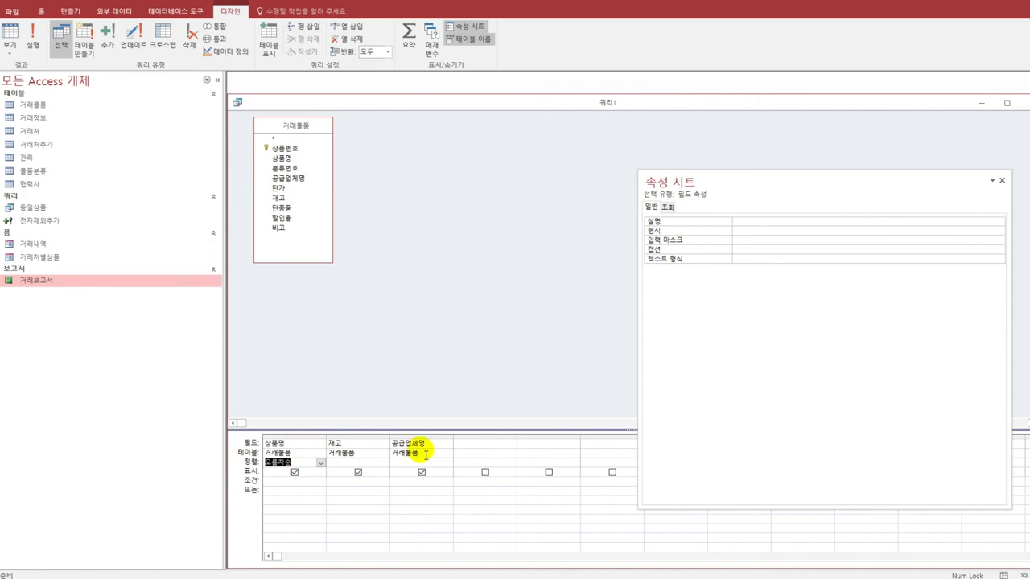
Step: Add the 분류번호 field to the query grid as a hidden column with the criterion 101
double_click(294, 169)
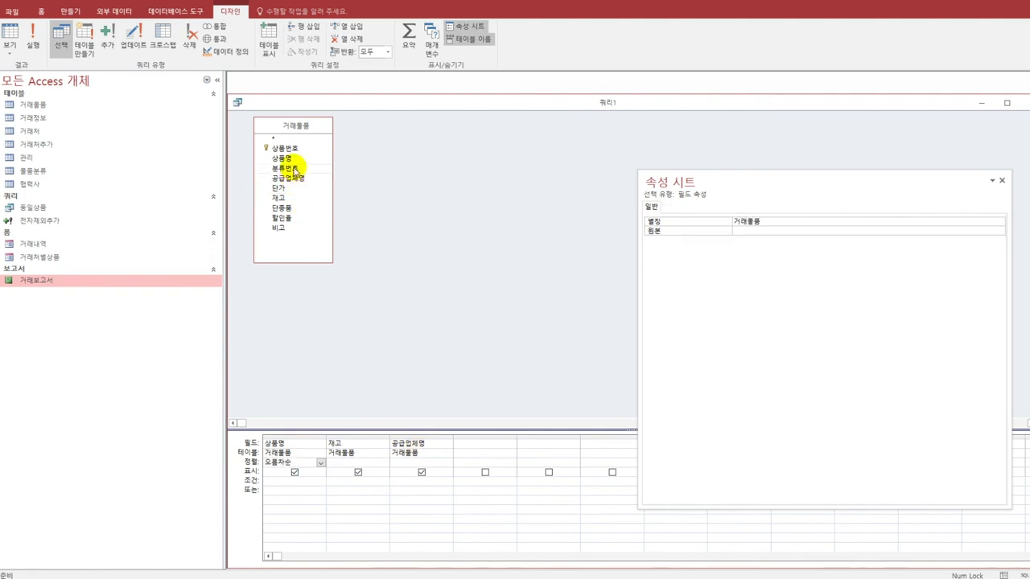
left_click(485, 473)
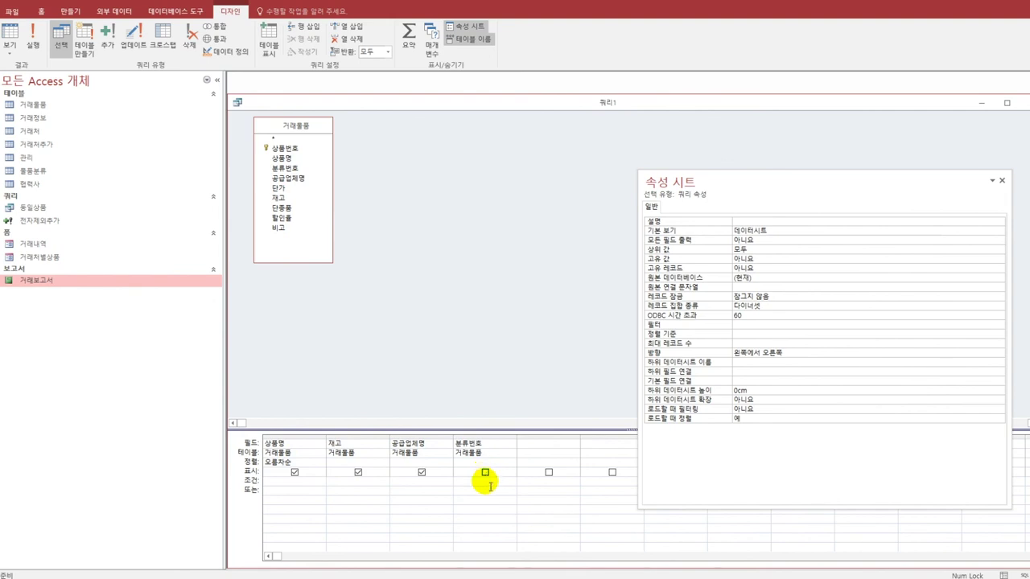
left_click(488, 482)
type("101")
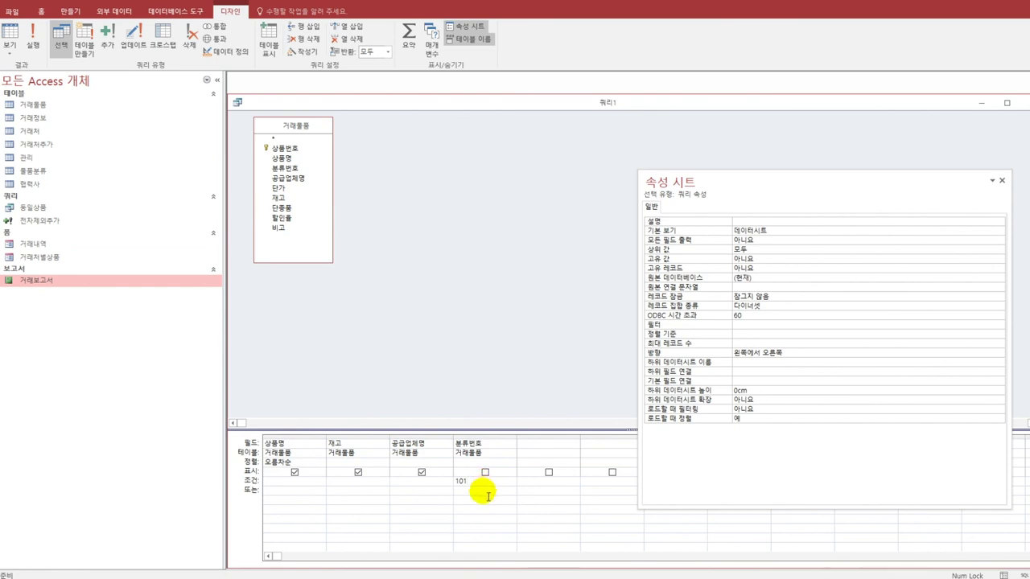
Step: Show the query's results in Datasheet view and fit the 재고 and 공급업체명 column widths to their contents
left_click(4, 49)
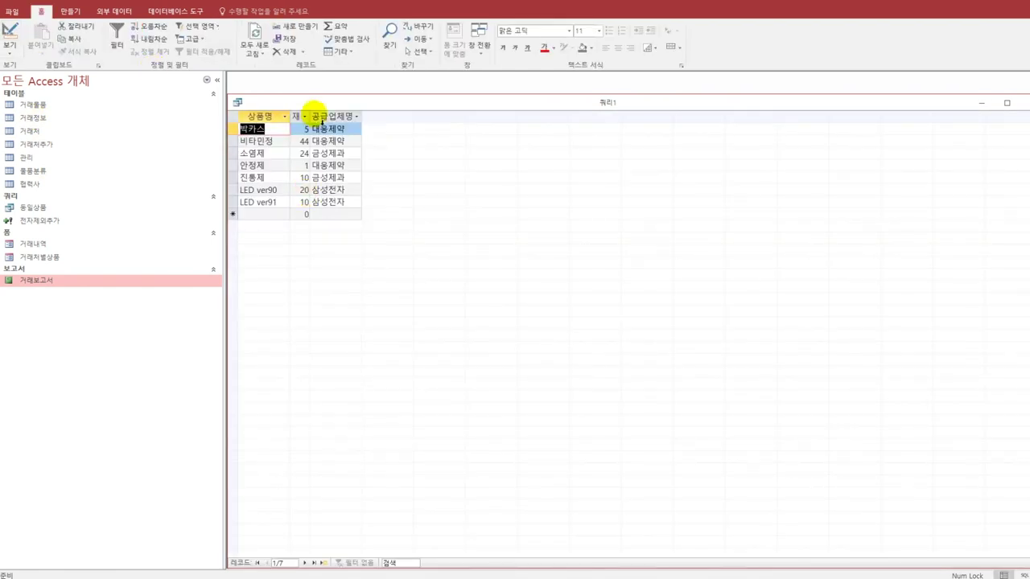
double_click(309, 117)
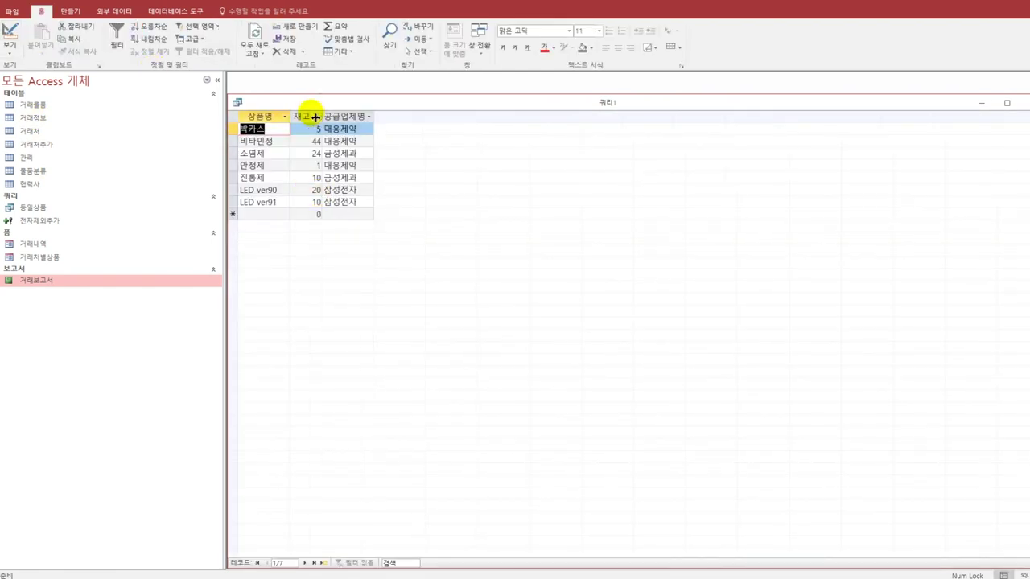
double_click(374, 116)
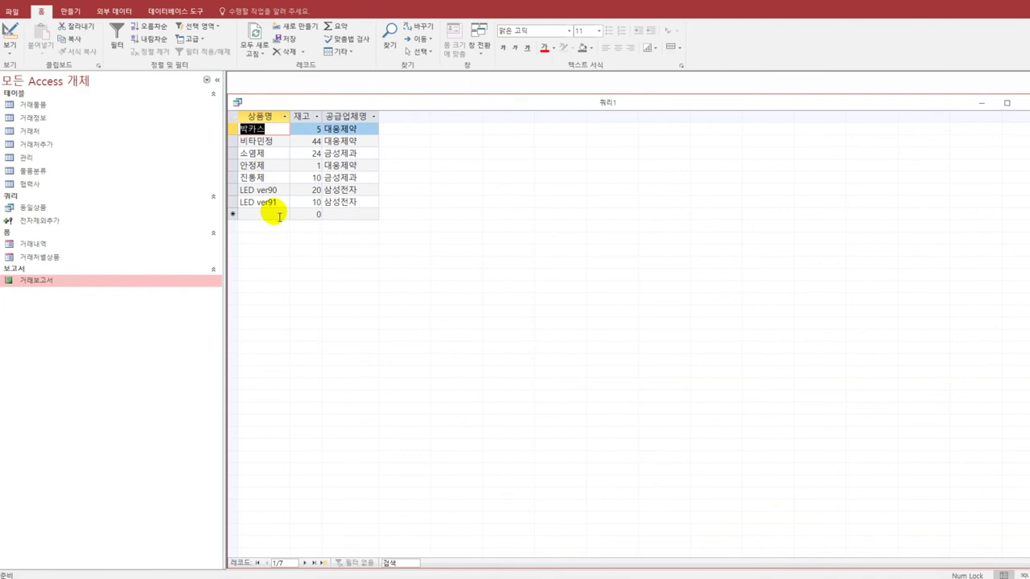
Step: Save the query as 101 재고조회 and close it
left_click(12, 2)
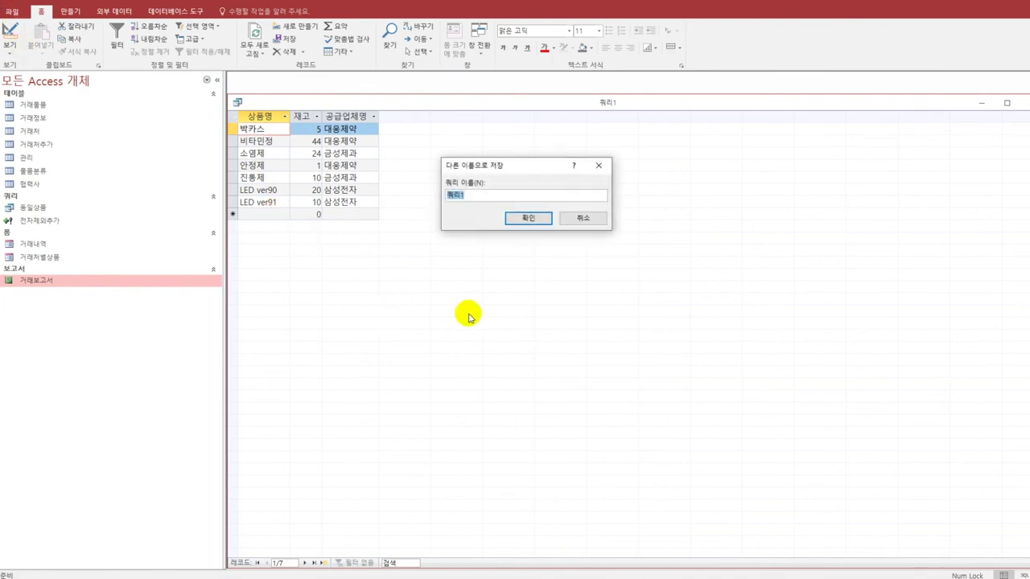
type("101")
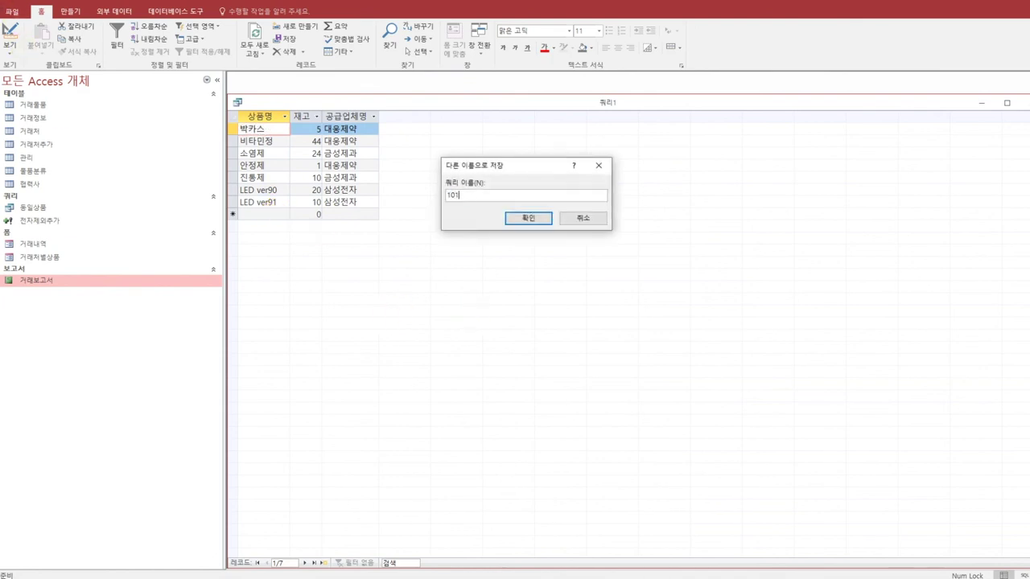
type(" 재고조회")
left_click(527, 228)
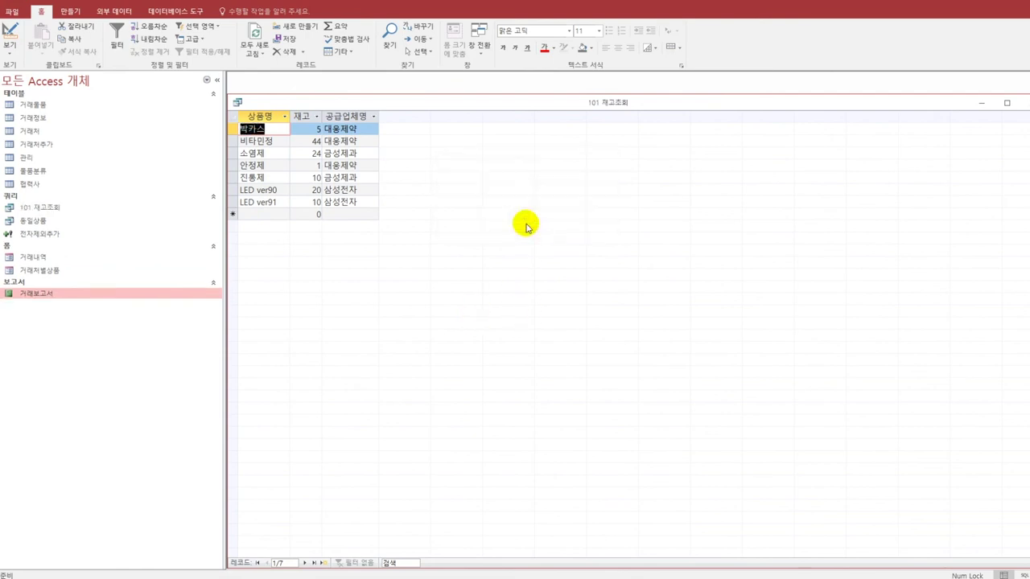
left_click(986, 103)
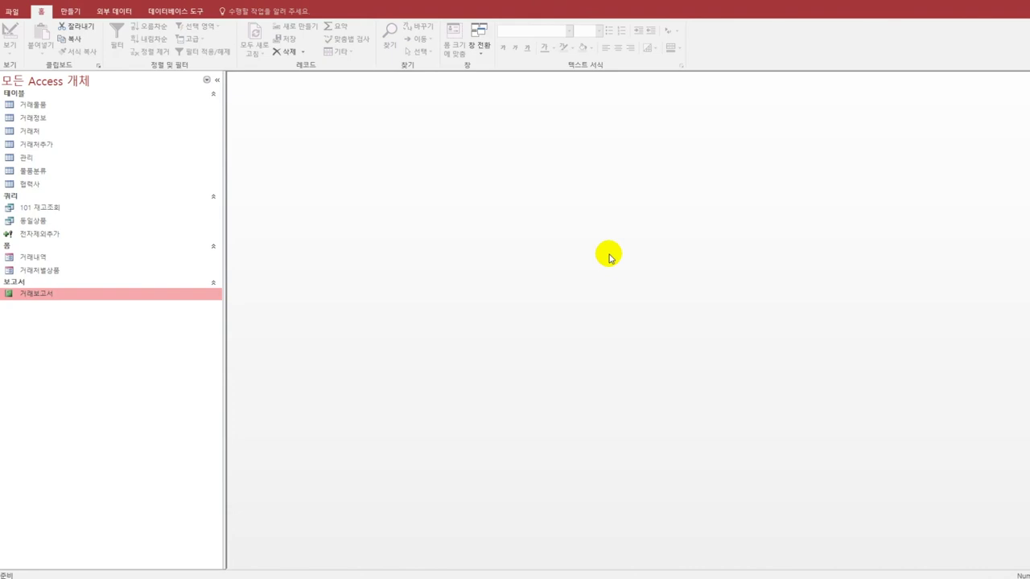
Step: Create a new query in Design view with the 협력사 table and make it an update query (업데이트)
left_click(71, 11)
left_click(170, 43)
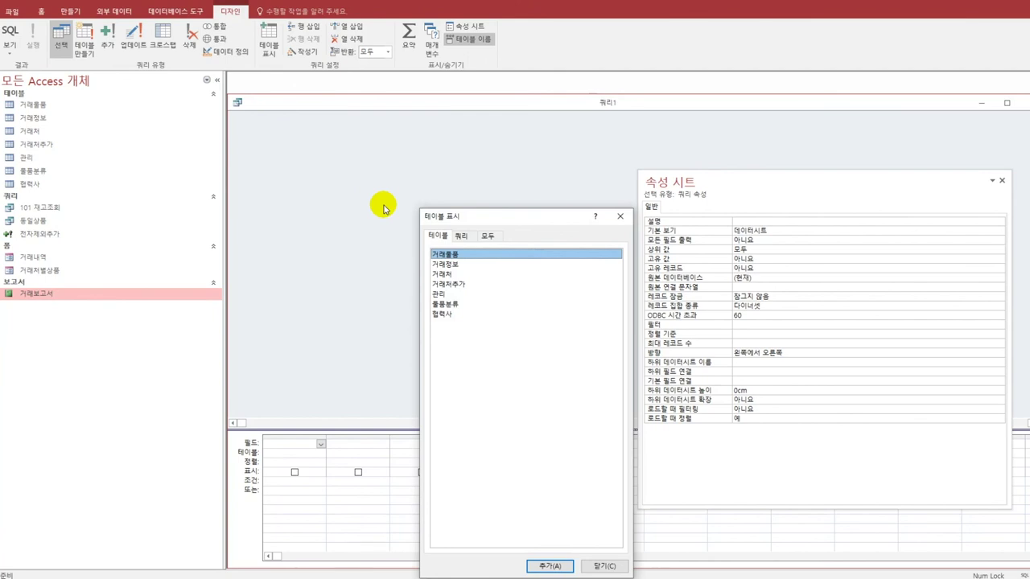
double_click(462, 316)
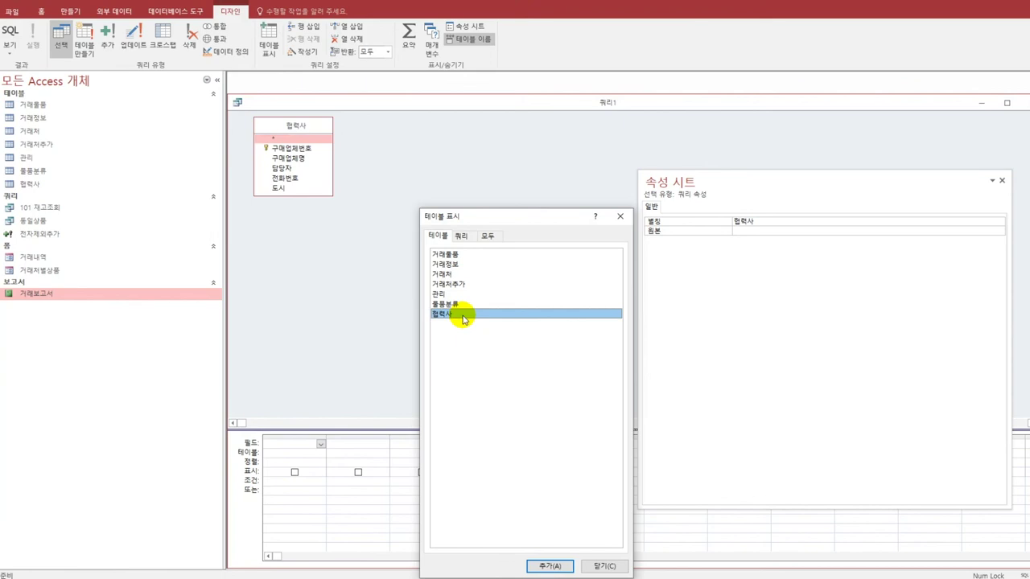
left_click(620, 215)
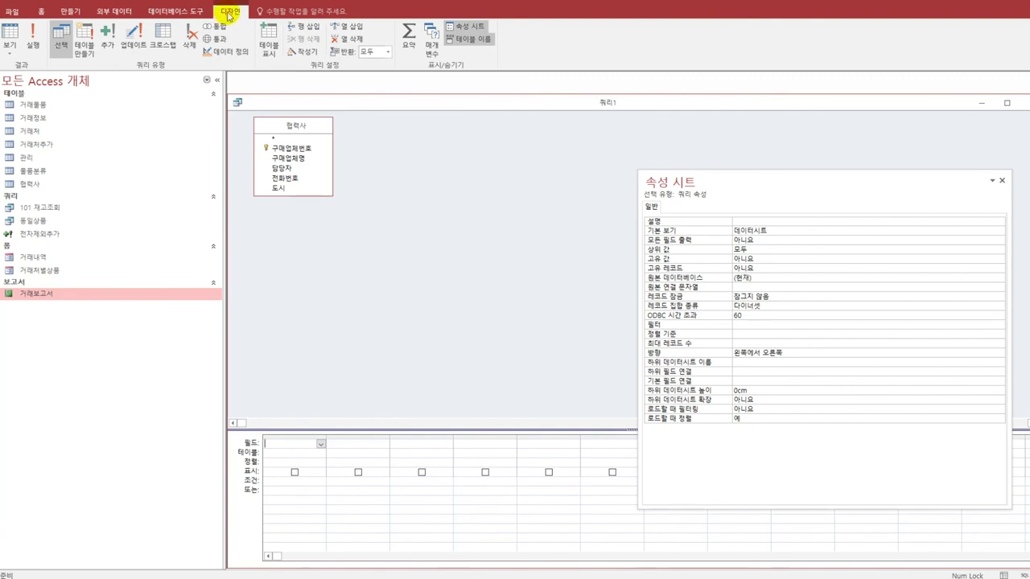
left_click(135, 38)
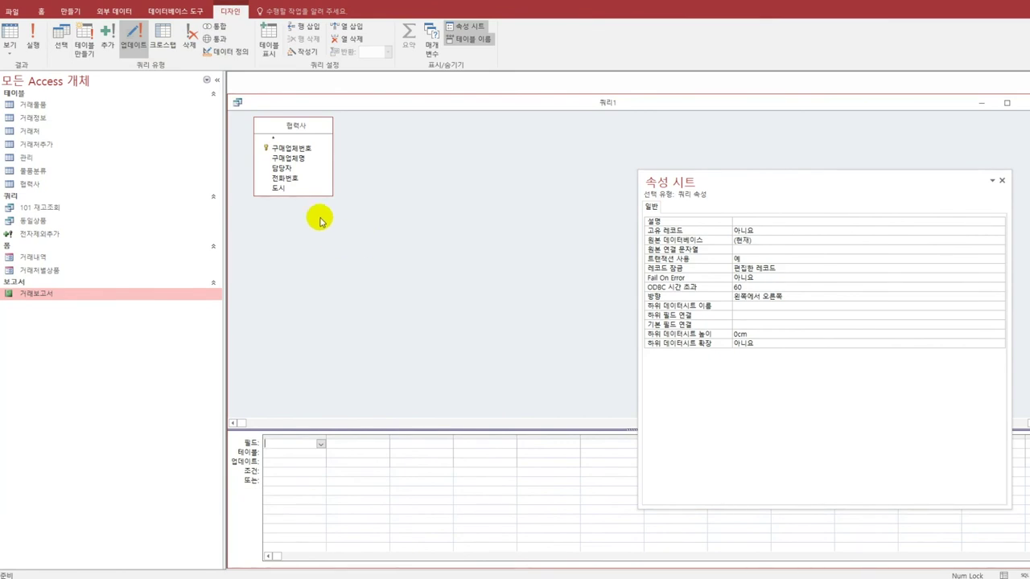
Step: Add the 구매업체명 field with the criterion "오주제약" and the update value "오주식품"
double_click(296, 159)
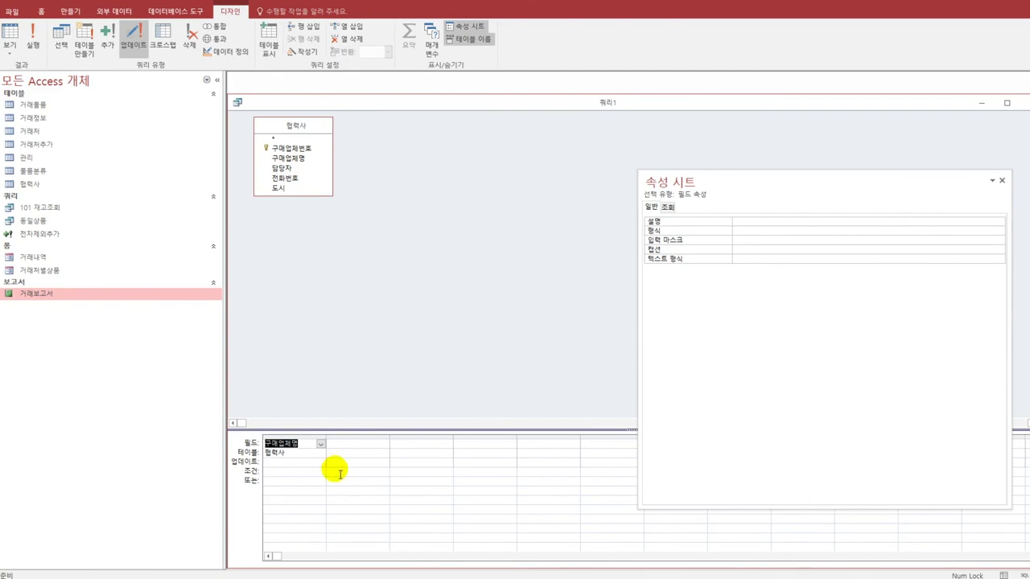
left_click(293, 474)
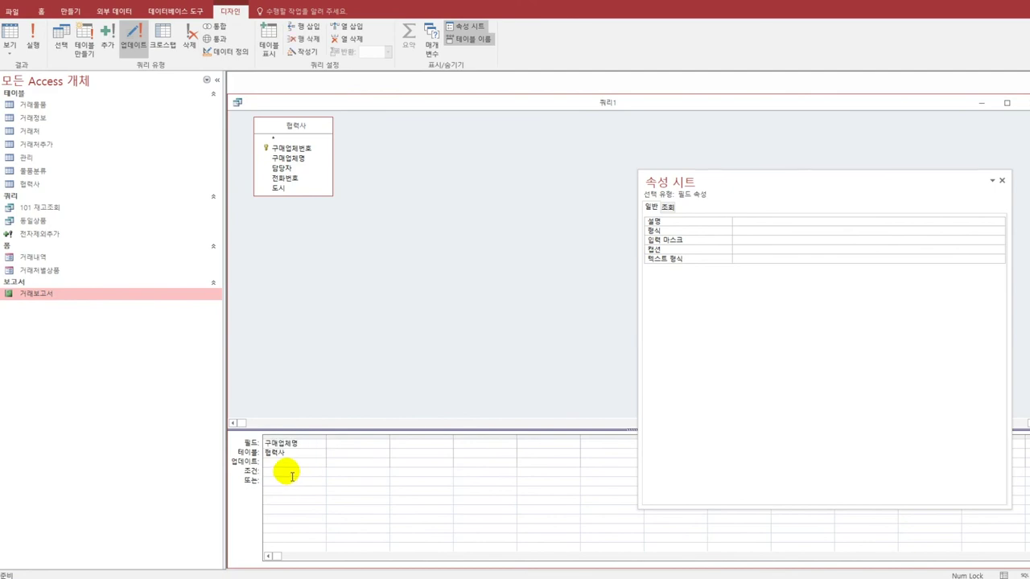
type("오주제약")
left_click(284, 462)
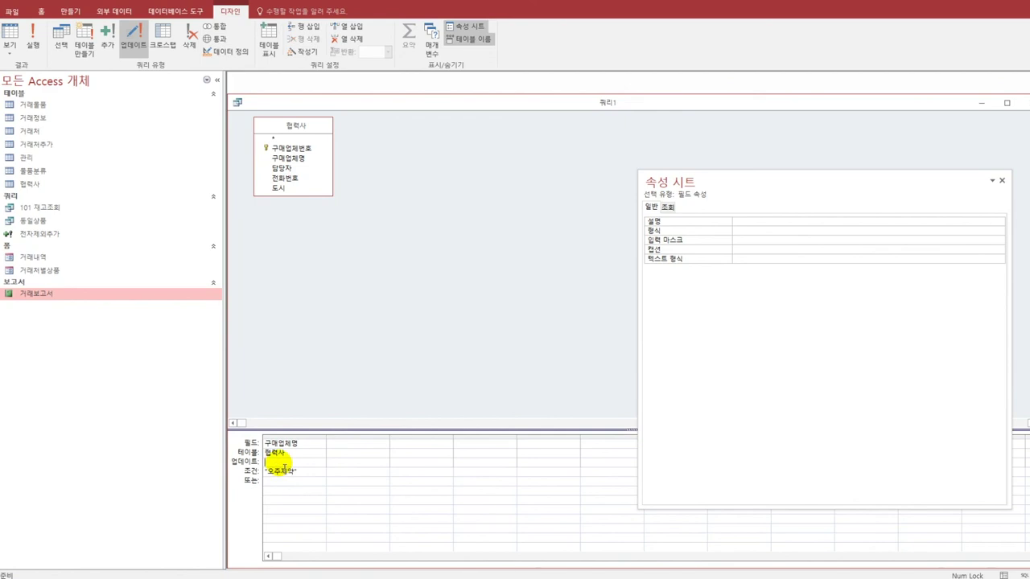
type("오주식품")
left_click(298, 480)
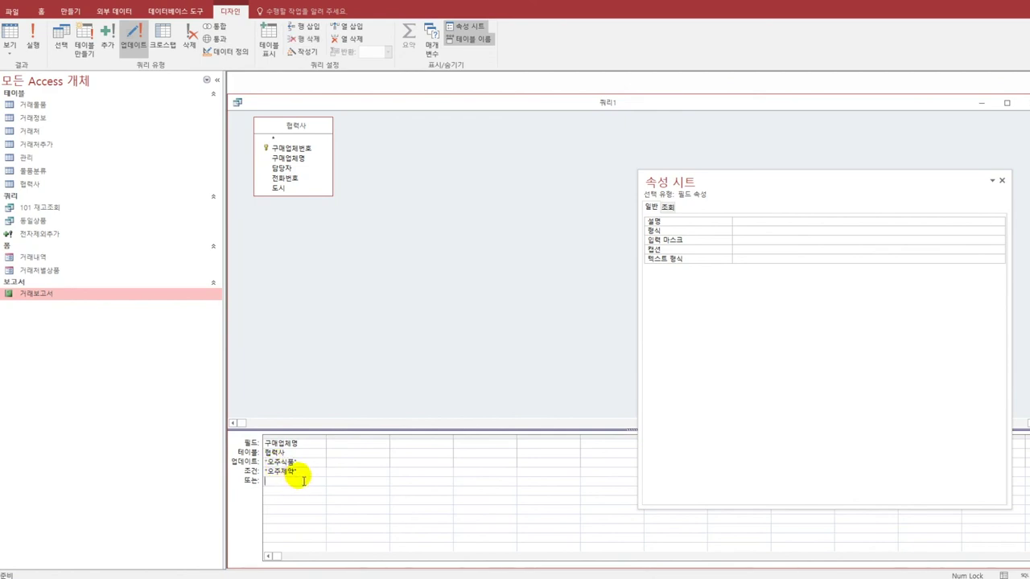
left_click(308, 463)
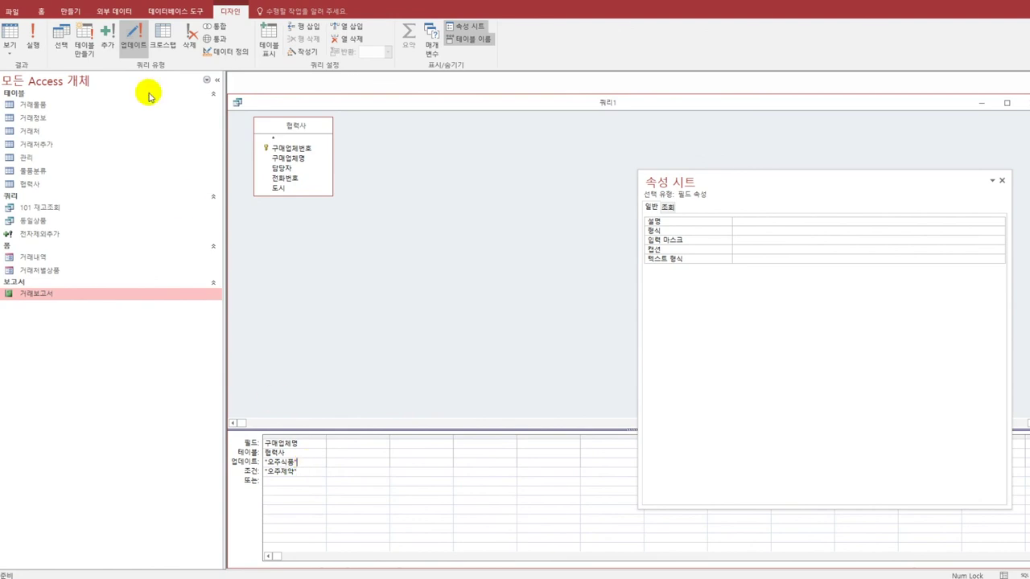
Step: Save the update query as 거래처명변경 and close it
key("ctrl+s")
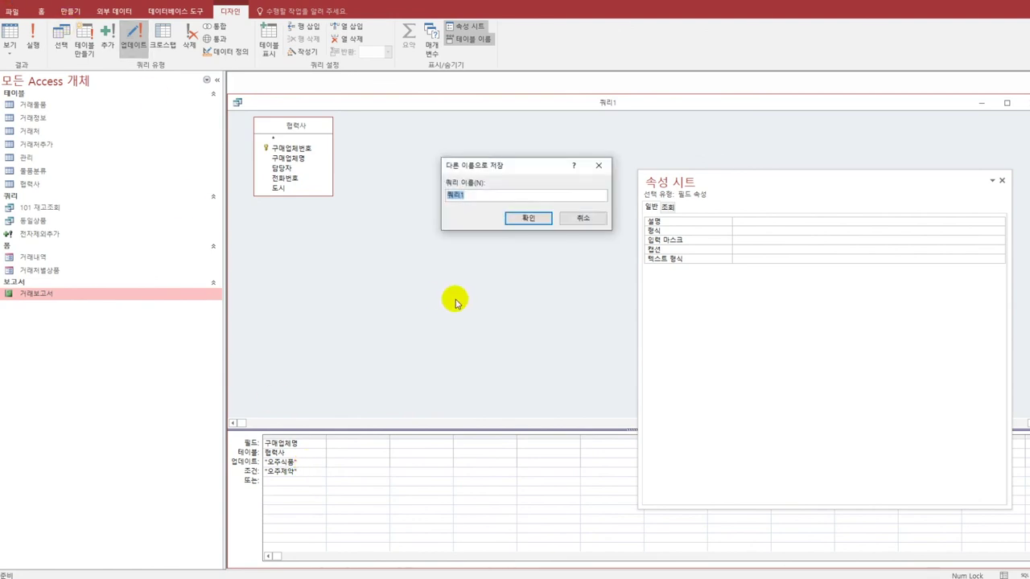
type("거")
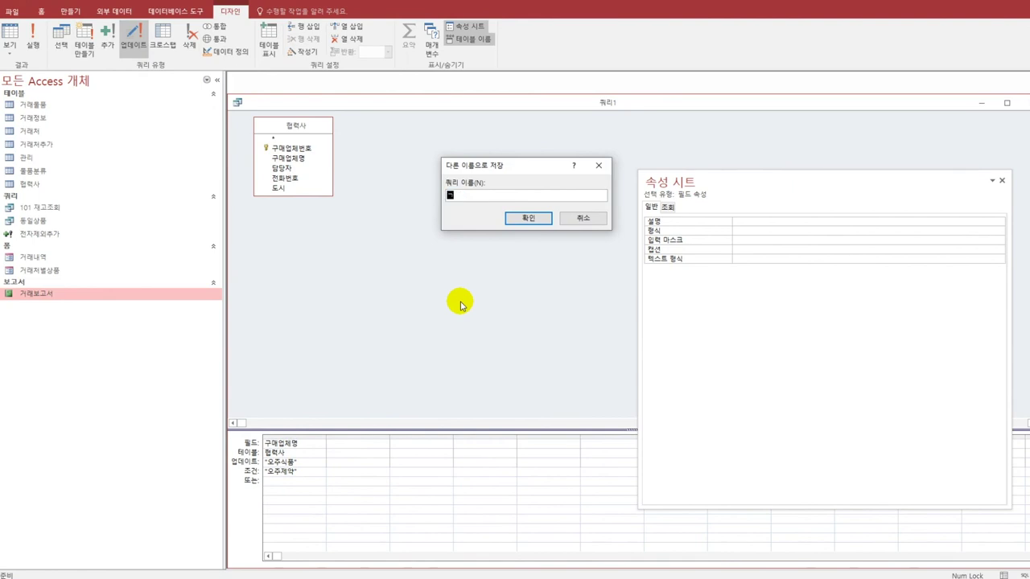
type("래처명변경")
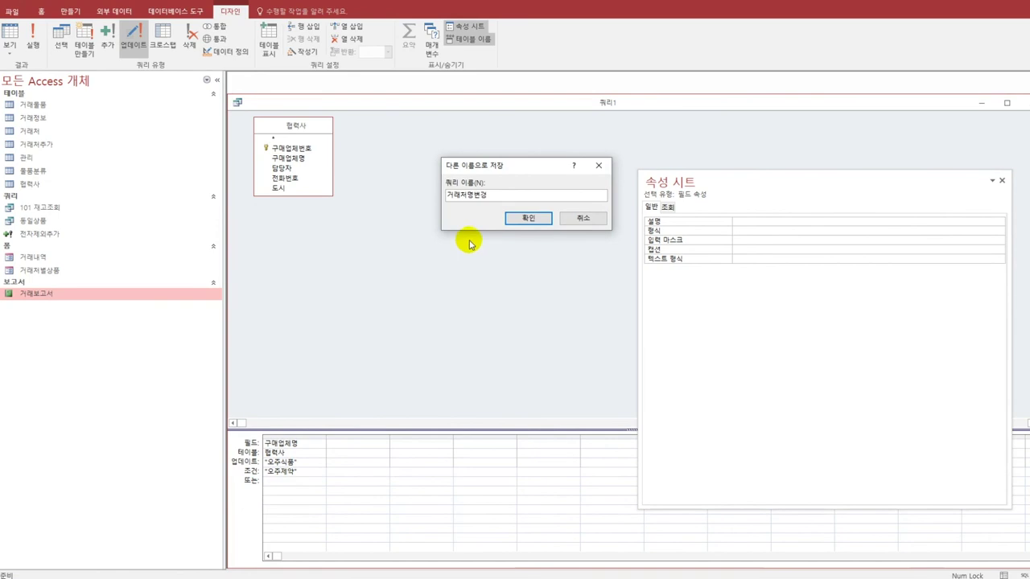
left_click(526, 219)
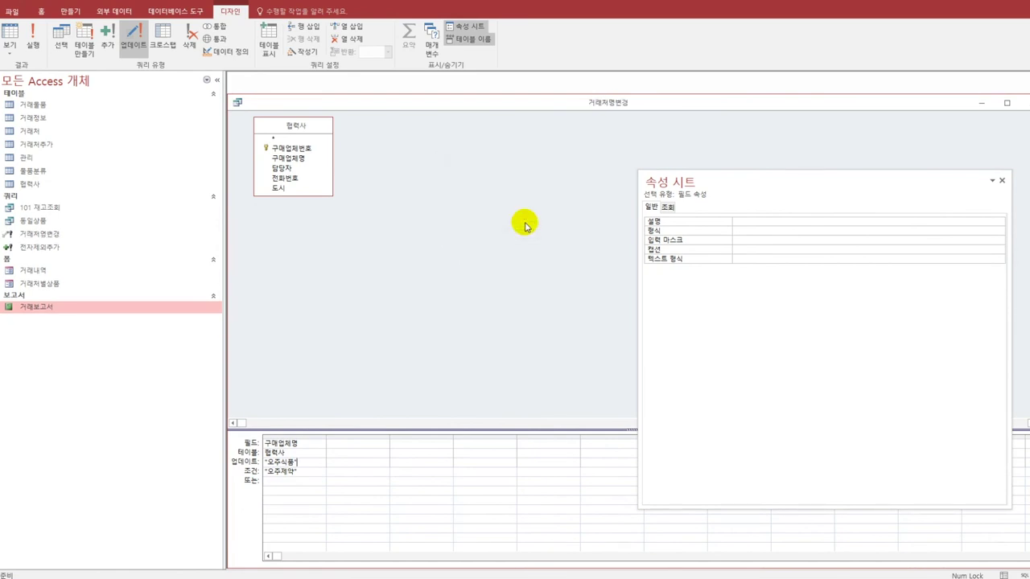
left_click(1023, 103)
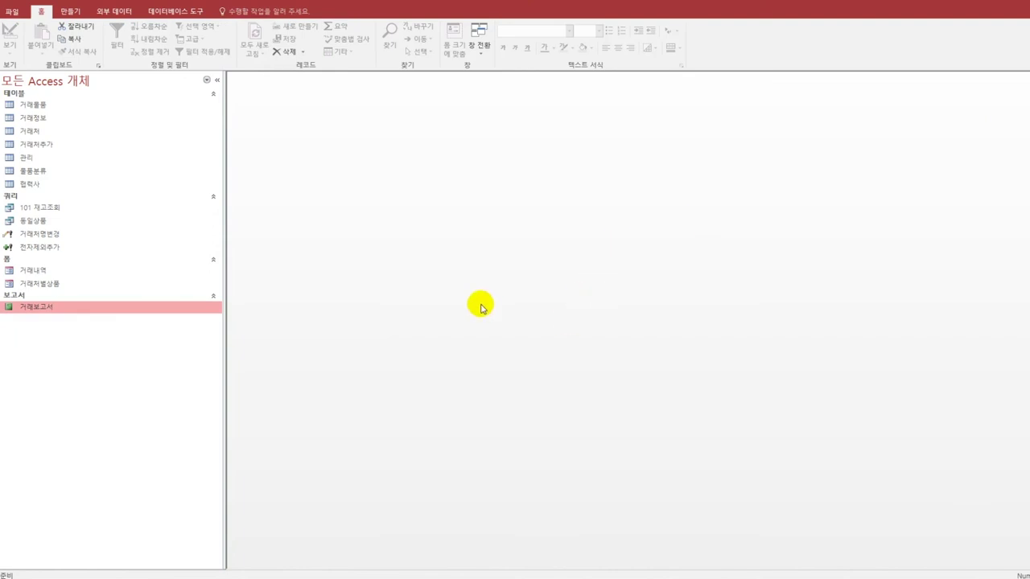
Step: Create a new query in Design view with the 거래정보 and 거래물품 tables and enlarge both field lists to show all fields
left_click(62, 12)
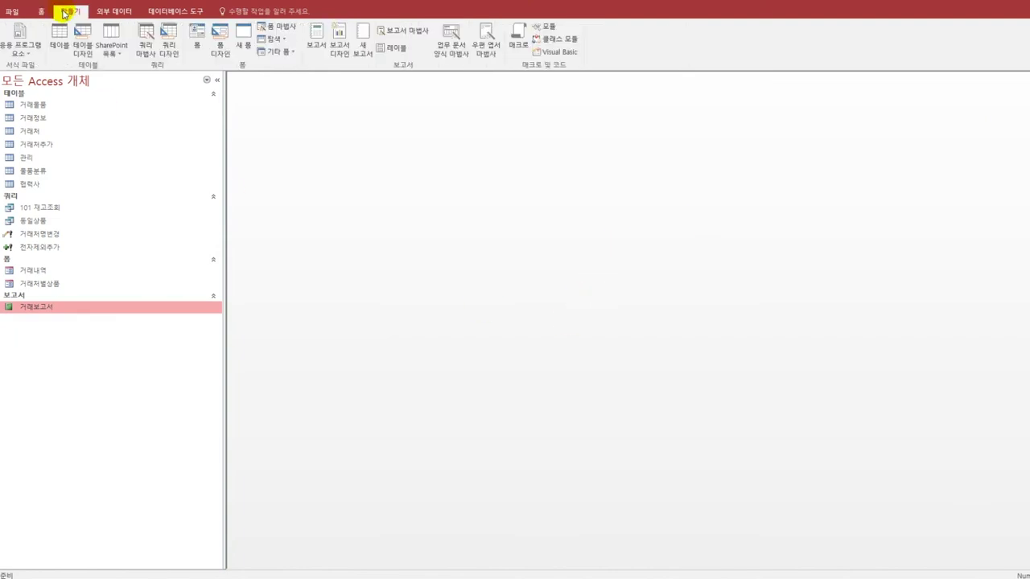
left_click(167, 40)
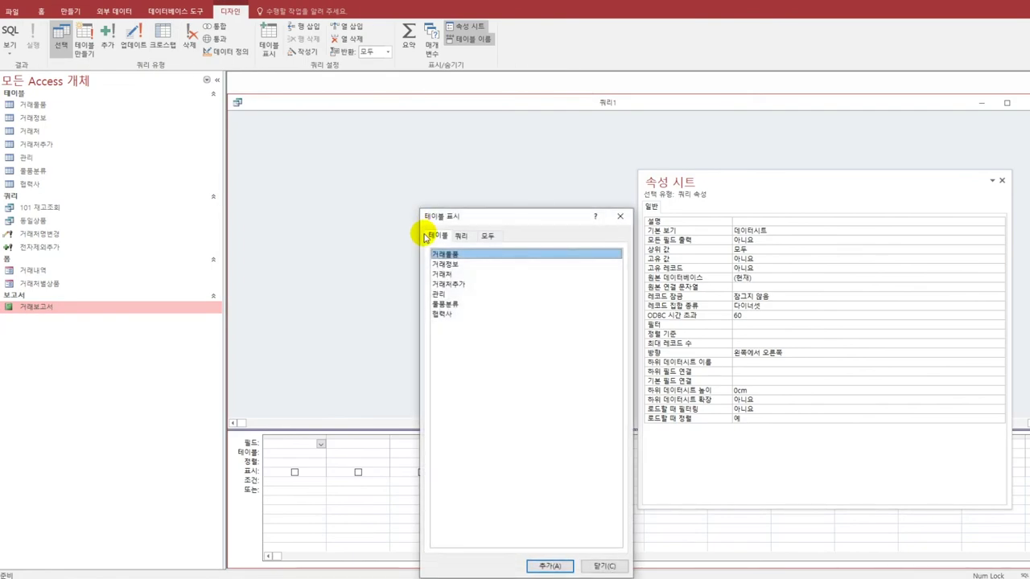
double_click(455, 264)
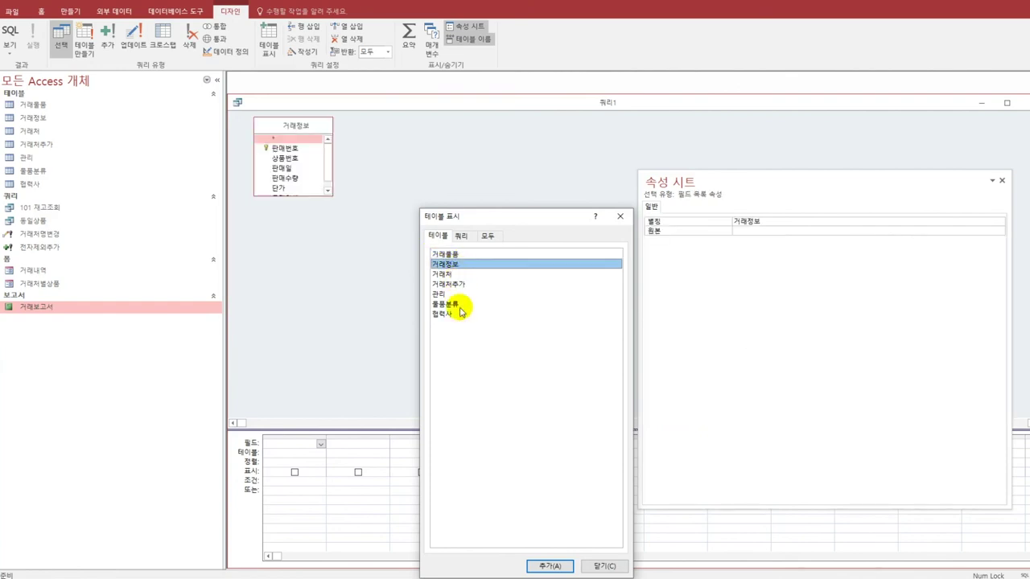
double_click(462, 255)
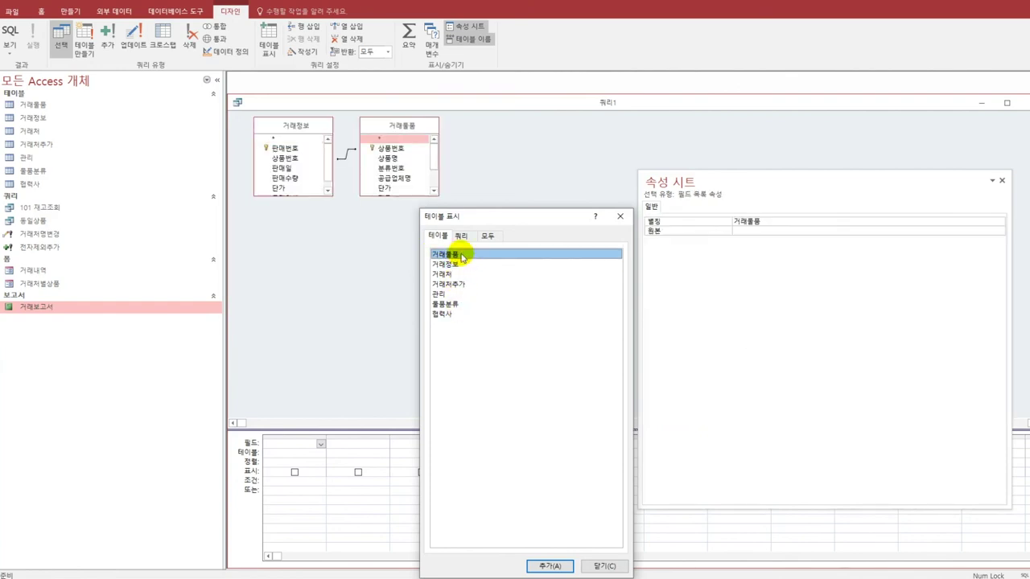
left_click(619, 215)
left_click_drag(299, 196, 299, 242)
left_click_drag(405, 196, 406, 248)
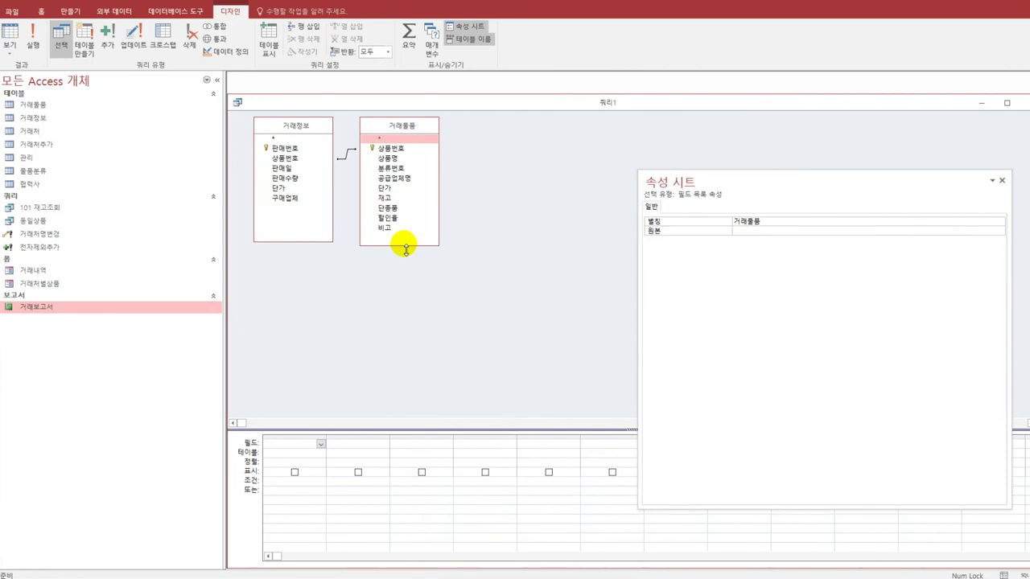
Step: Add 판매일 from 거래정보, 상품명 from 거래물품, and 판매수량 and 단가 from 거래정보 to the query grid
double_click(304, 170)
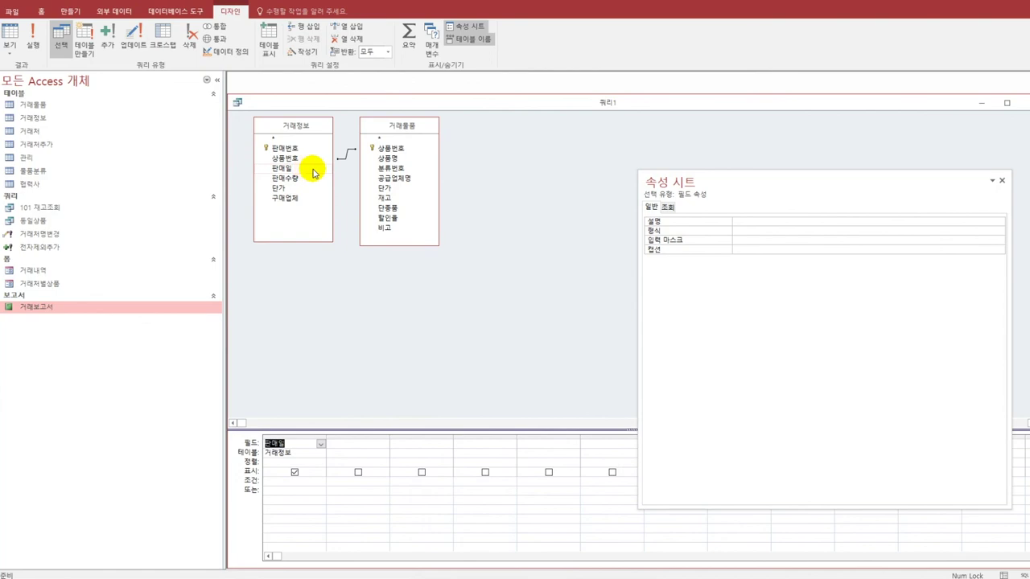
double_click(387, 159)
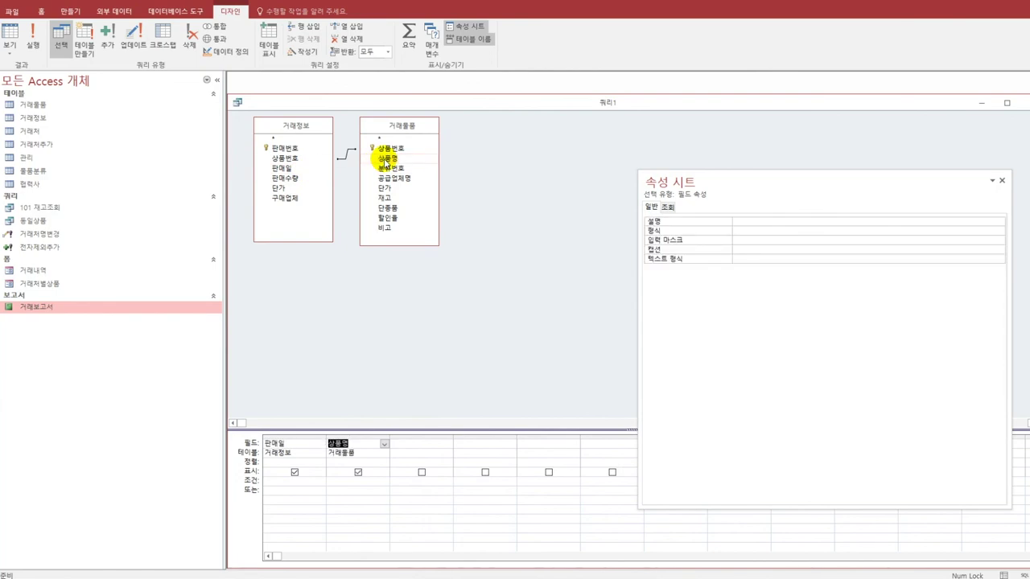
double_click(318, 178)
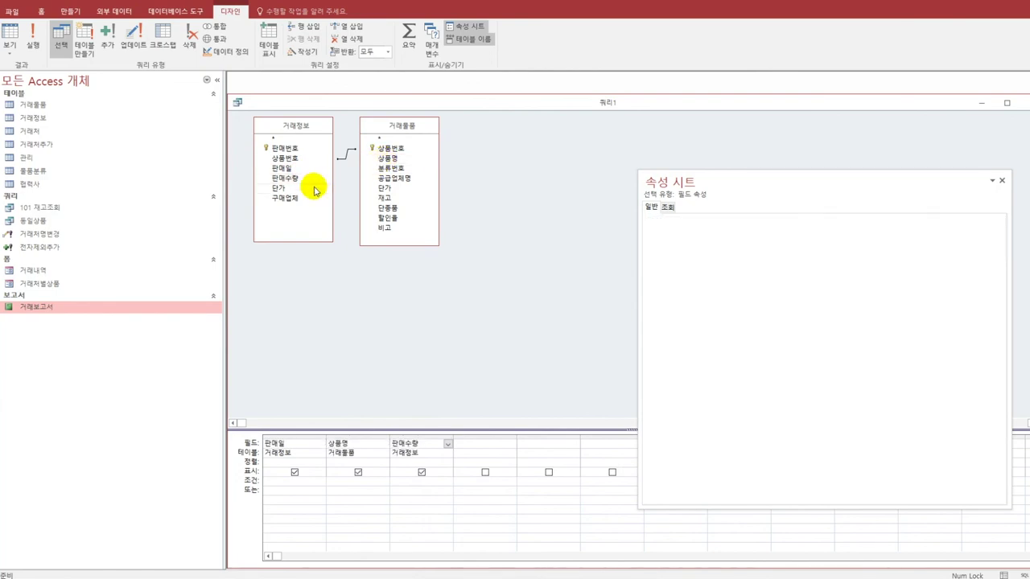
double_click(315, 188)
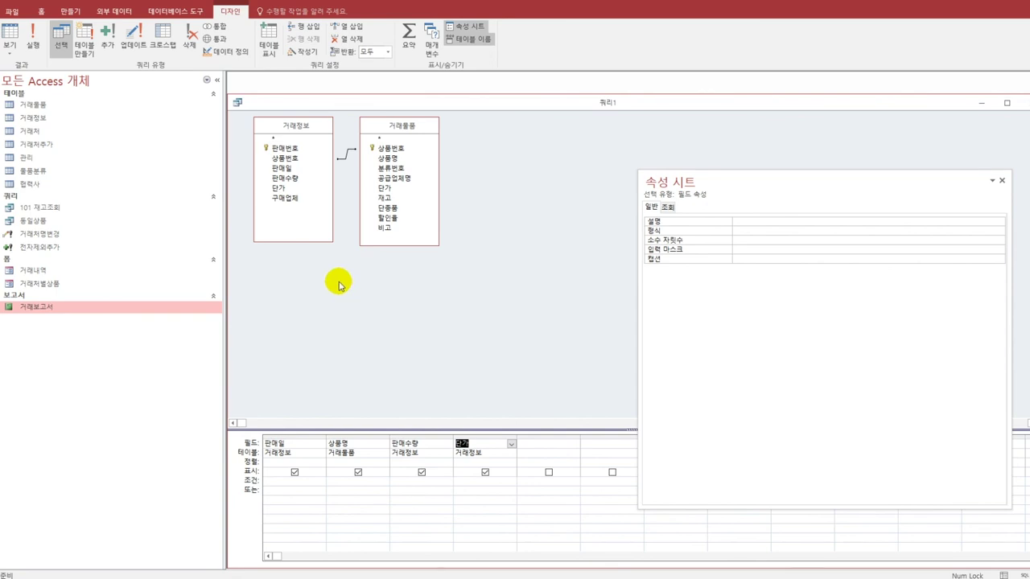
Step: Add a second 판매일 column from 거래정보, turn it into the calculated field Month([판매일]), and widen the column
double_click(315, 168)
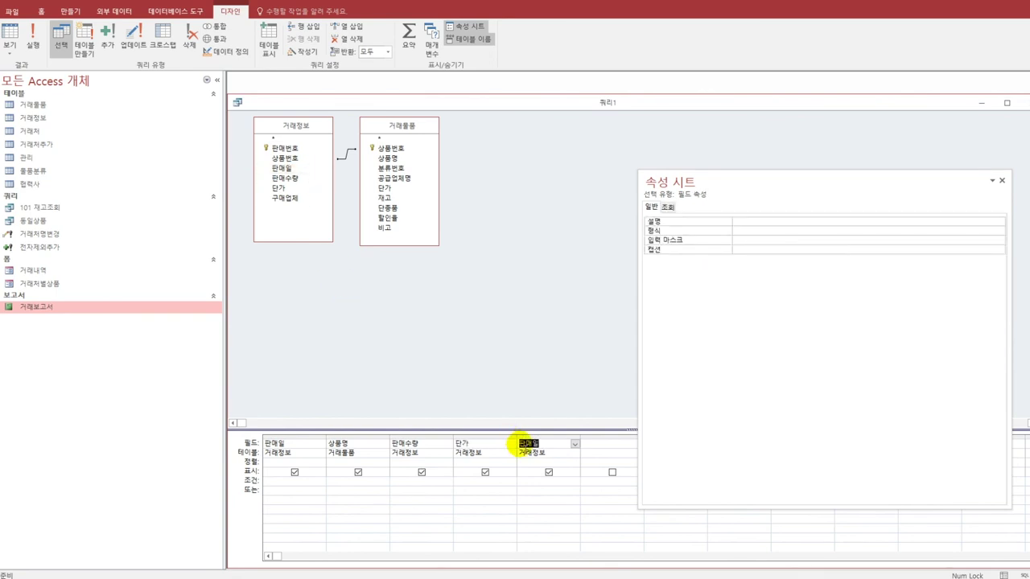
left_click(525, 446)
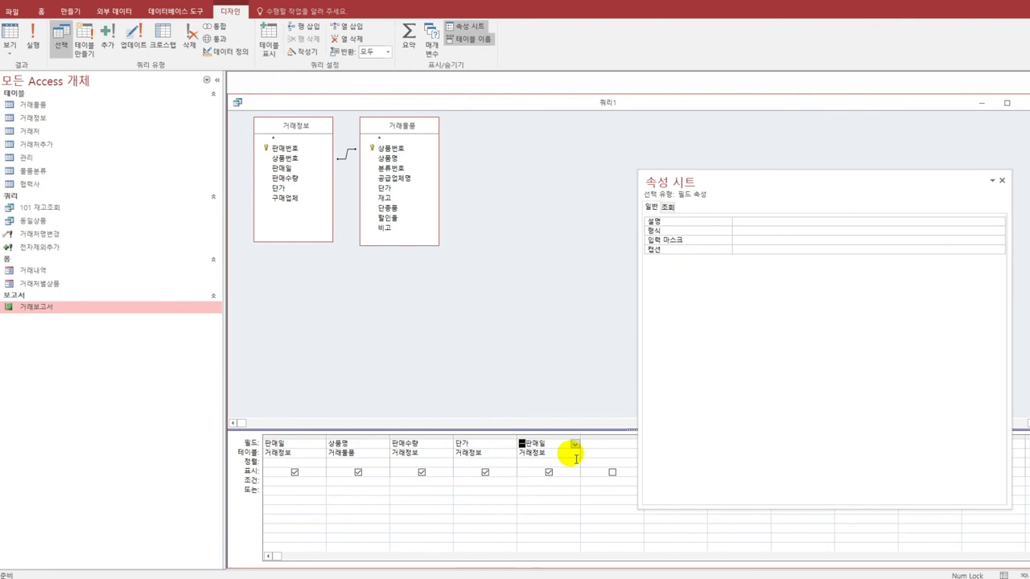
type("month([")
type("])")
key("Return")
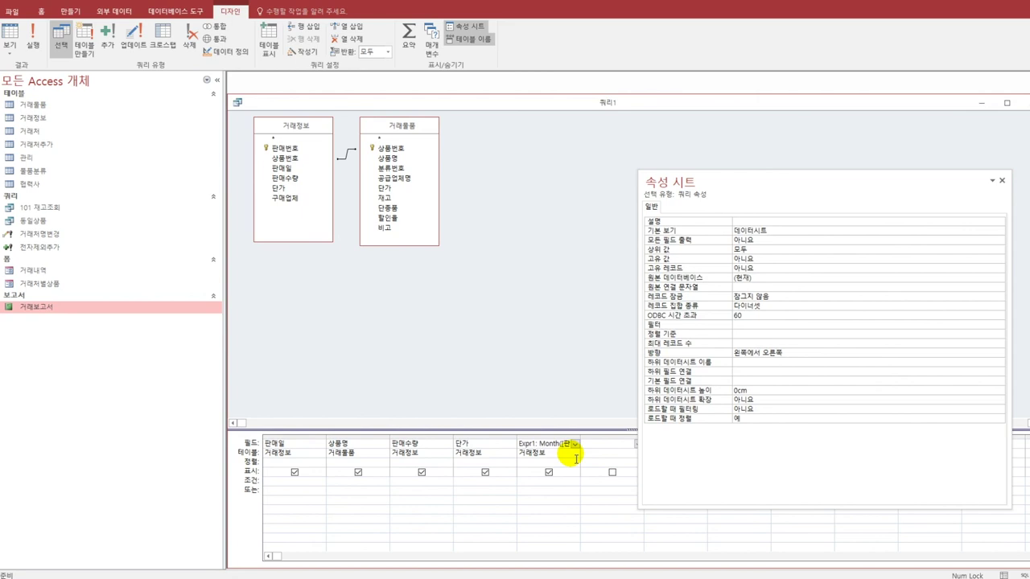
left_click_drag(581, 441, 601, 441)
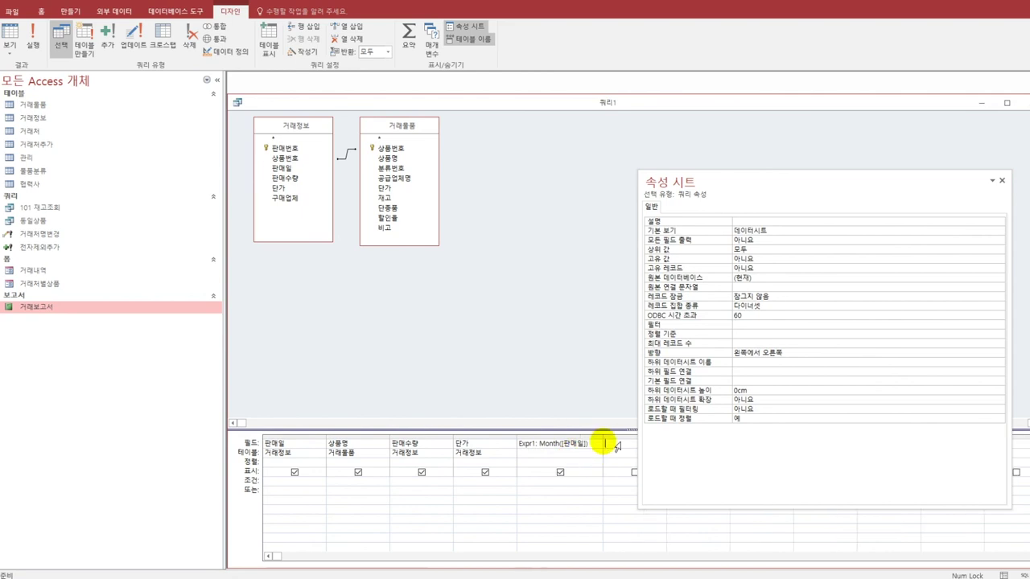
Step: Hide the Month([판매일]) column from the query output and set its criterion to 9
left_click(560, 473)
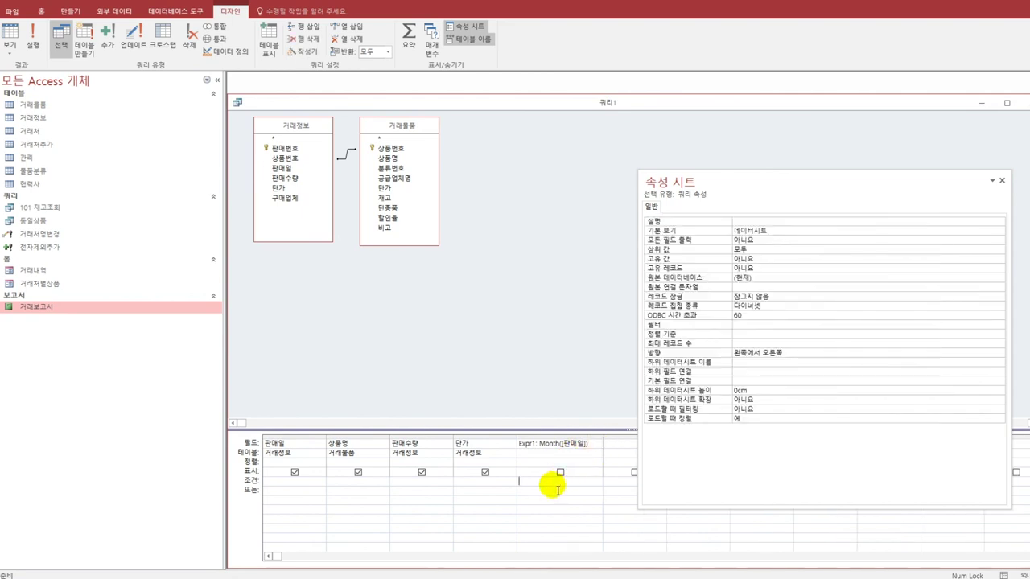
type("9")
left_click(557, 494)
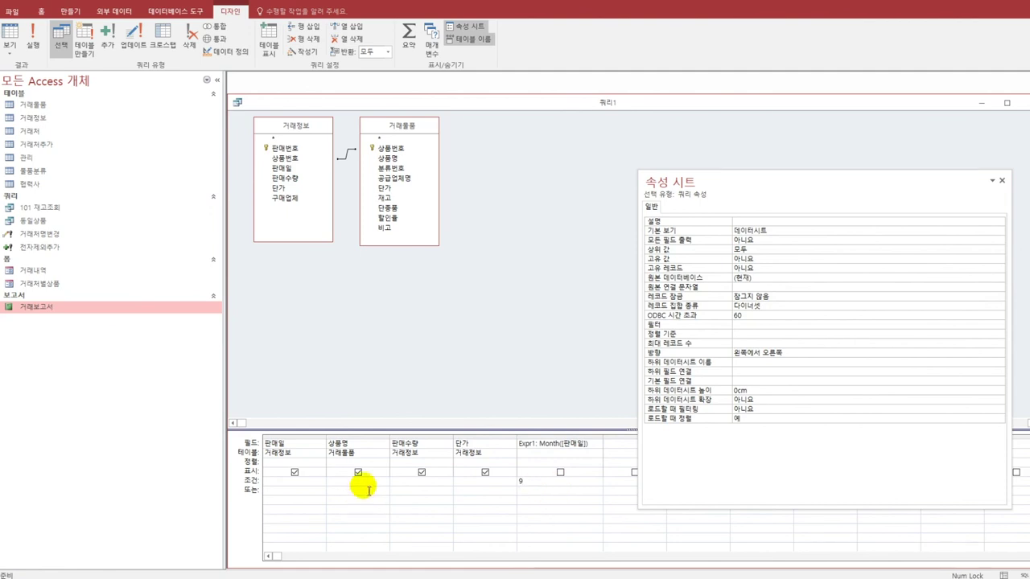
Step: Sort 상품명 in descending order (내림차순) and 판매수량 in ascending order (오름차순)
left_click(351, 465)
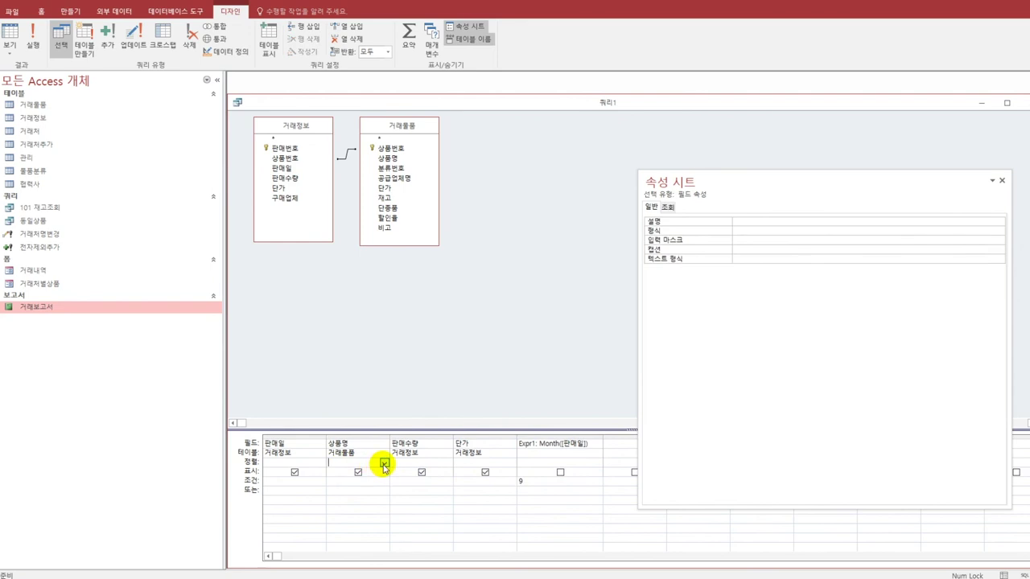
left_click(385, 463)
left_click(385, 481)
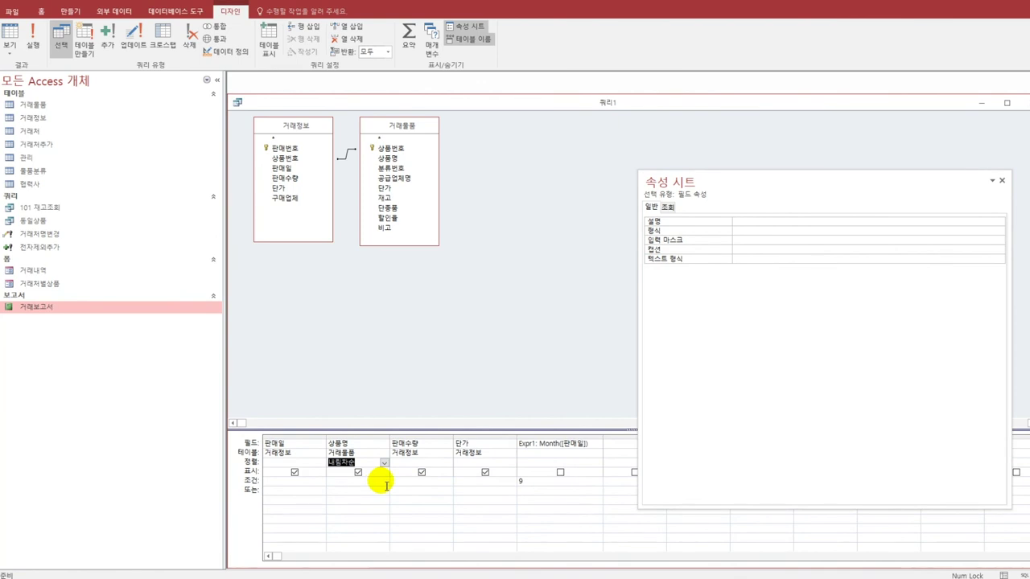
left_click(422, 466)
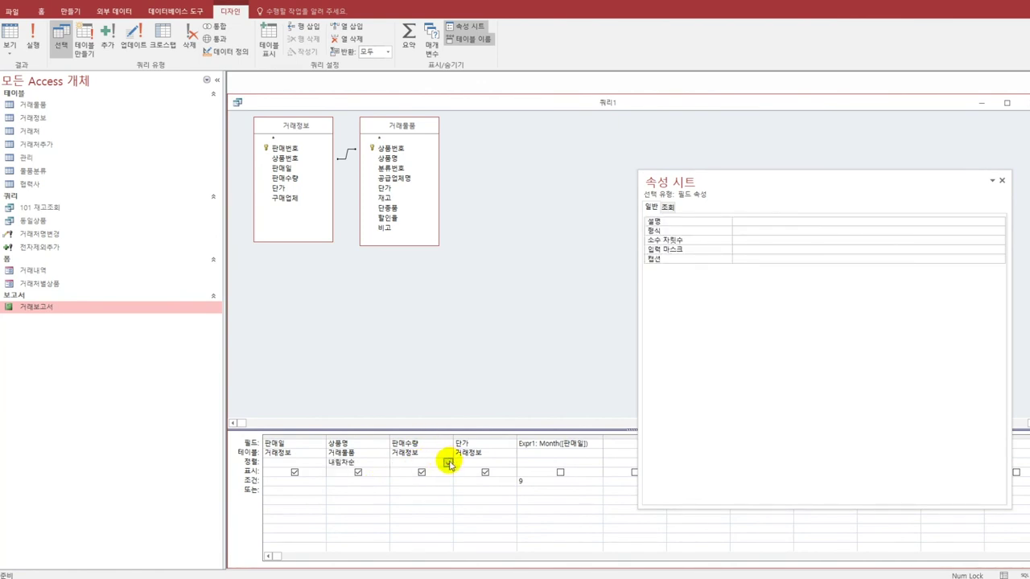
left_click(449, 464)
left_click(435, 474)
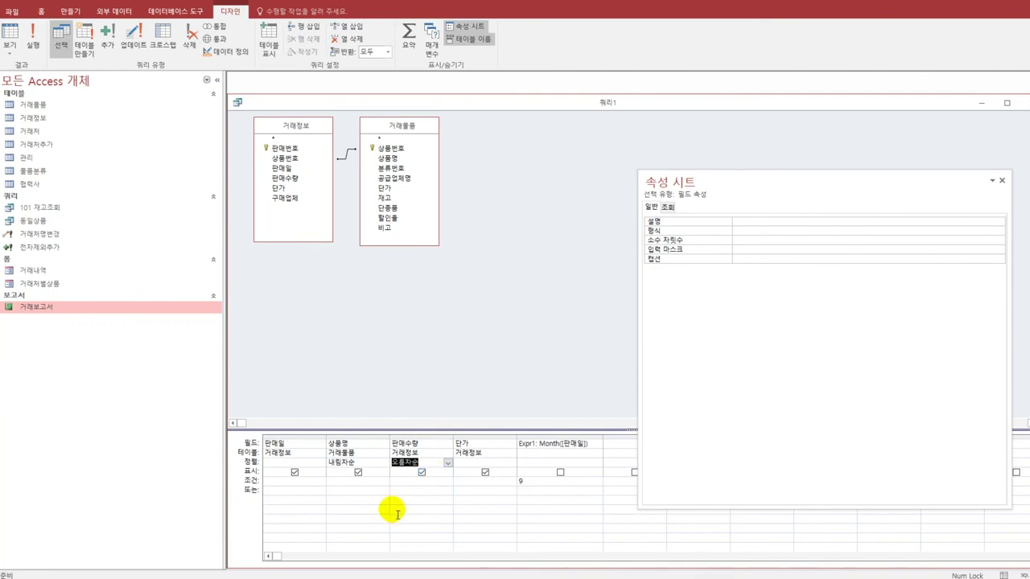
left_click(400, 492)
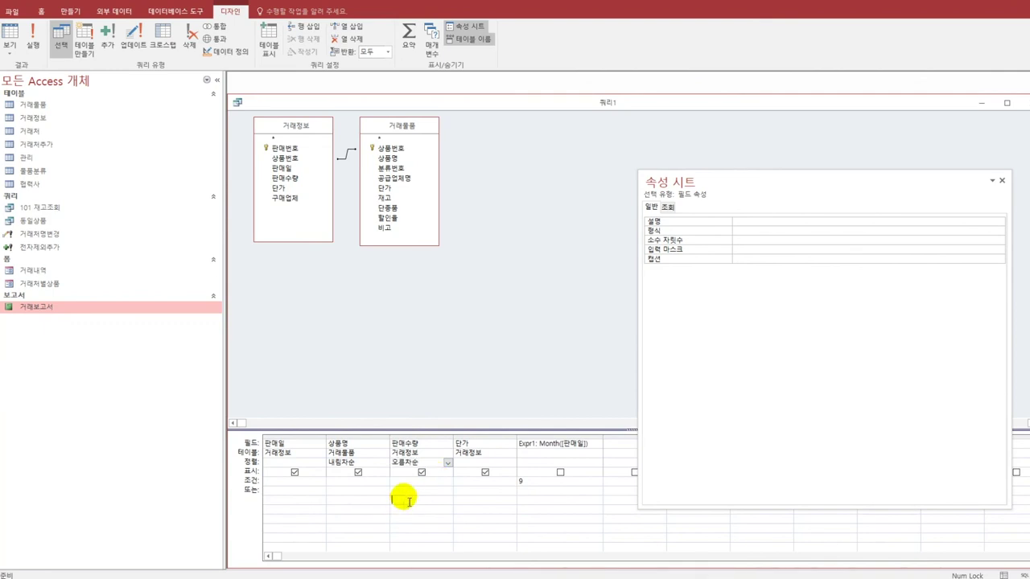
Step: Display the query's results in Datasheet view and save the query as 월별거래
left_click(5, 42)
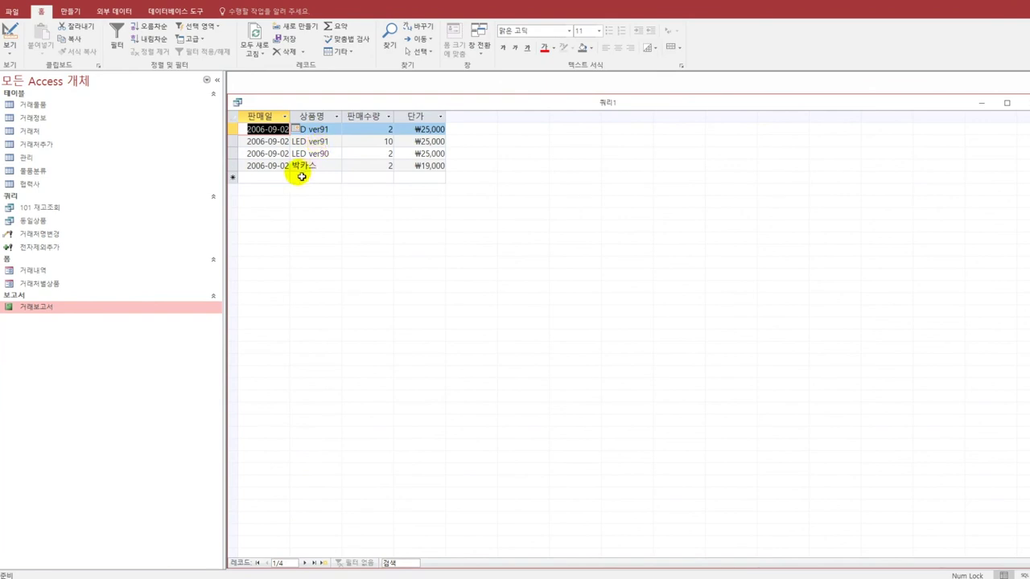
left_click(11, 4)
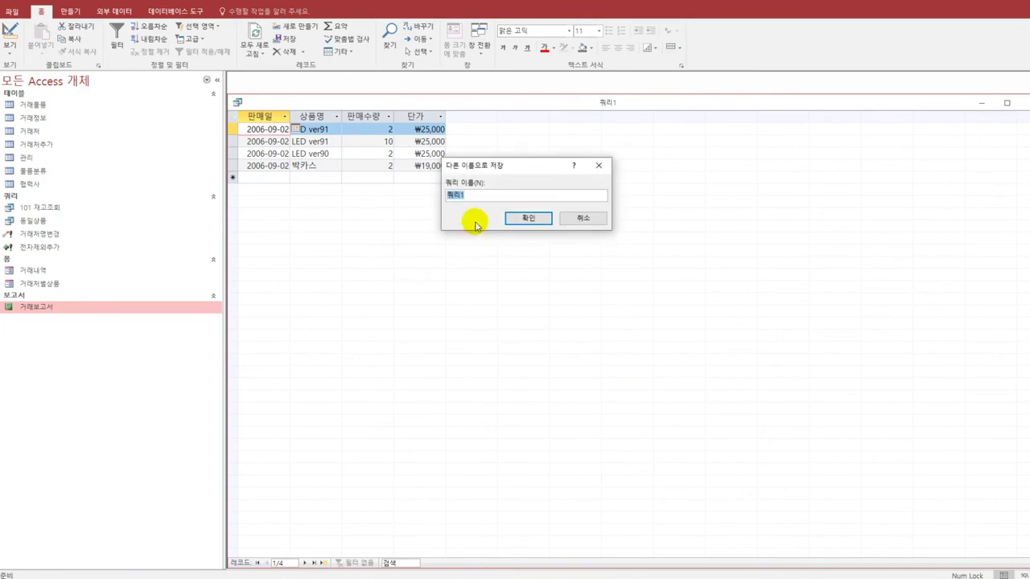
key("End")
key("BackSpace")
key("BackSpace")
key("BackSpace")
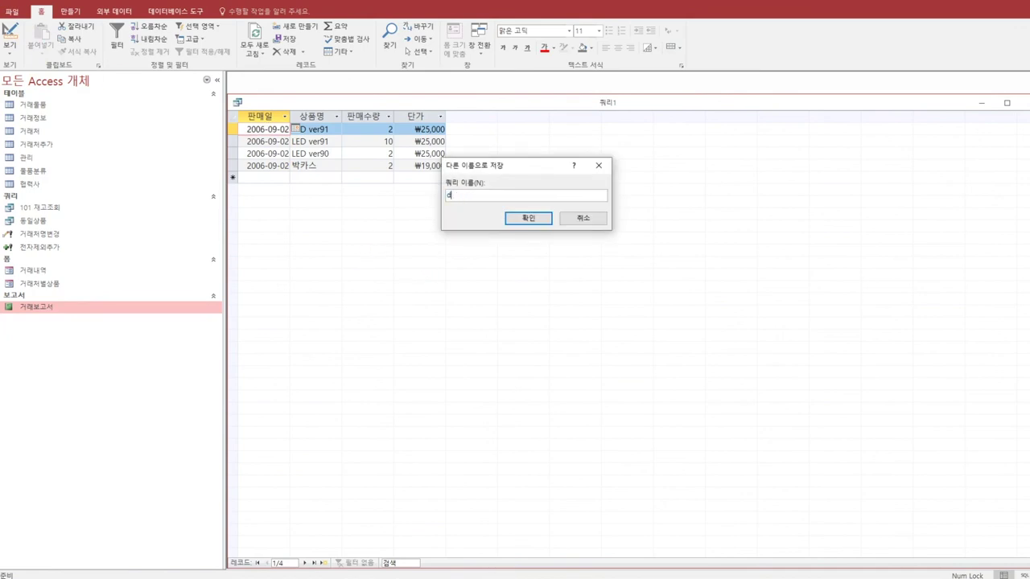
type("품별거래")
left_click(524, 221)
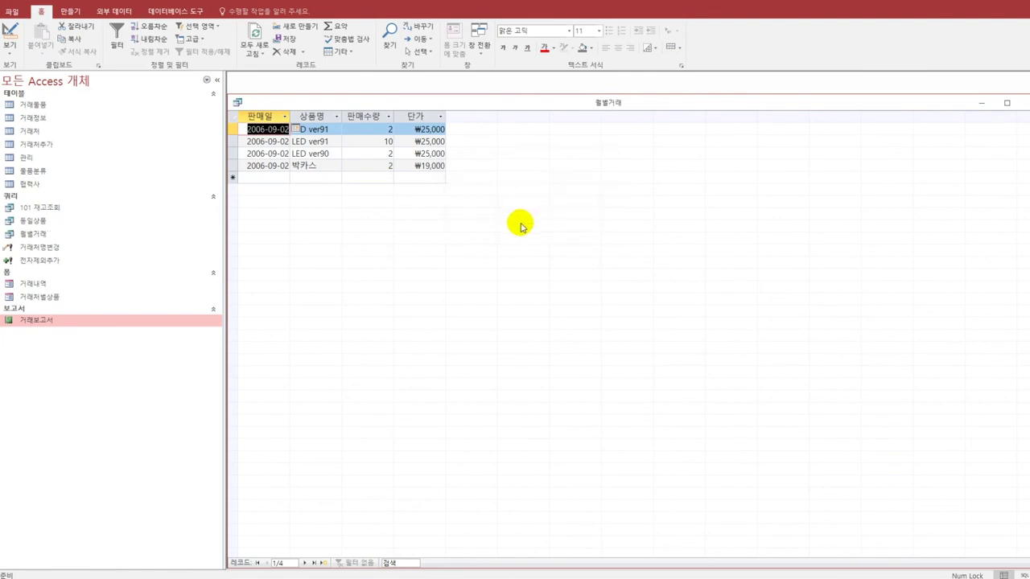
Step: Return to Design view, set the 단가 field's format to 표준 with 0 decimal places, and close the query
left_click(37, 119)
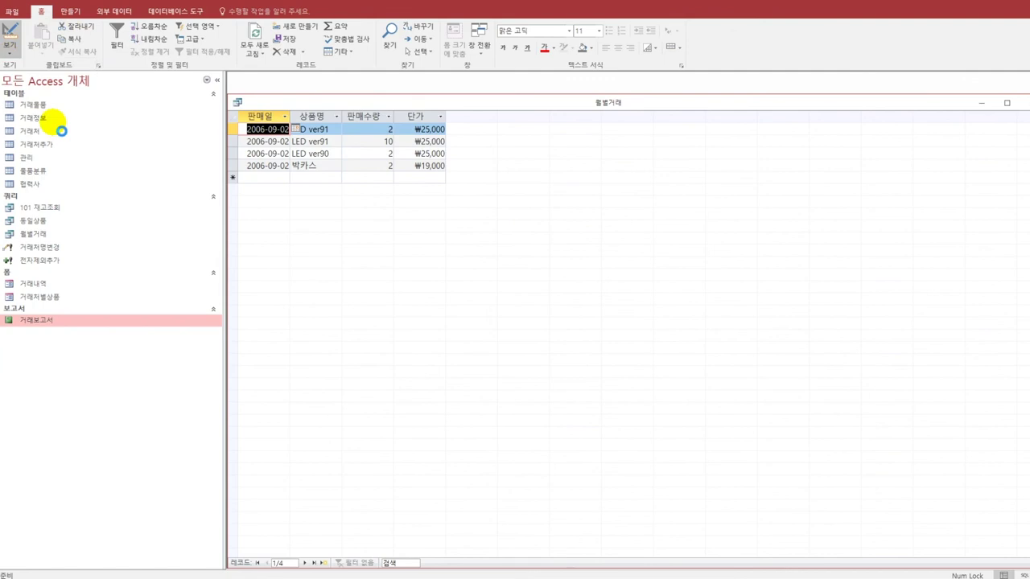
left_click(506, 446)
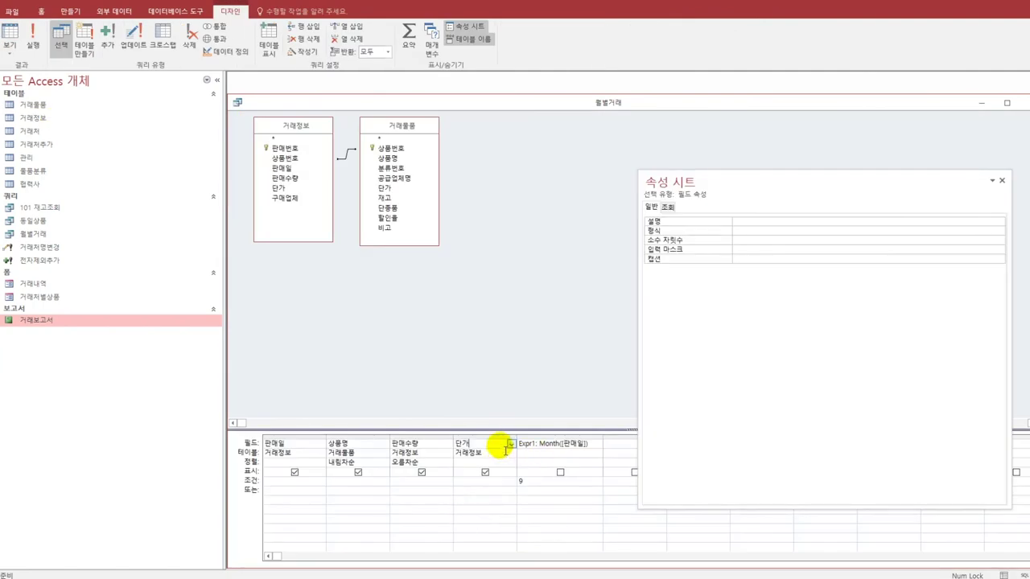
left_click(743, 231)
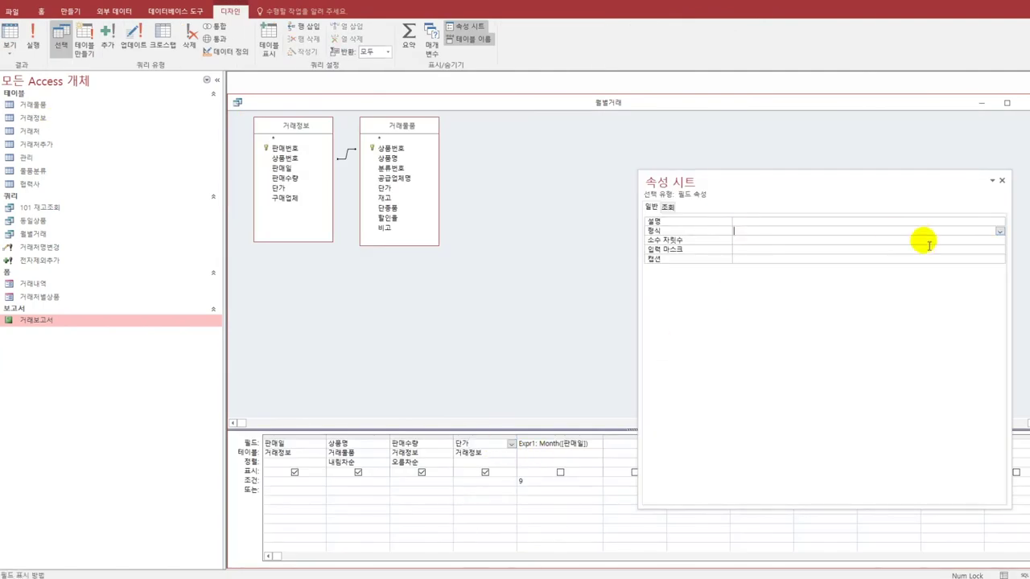
left_click(999, 231)
left_click(950, 275)
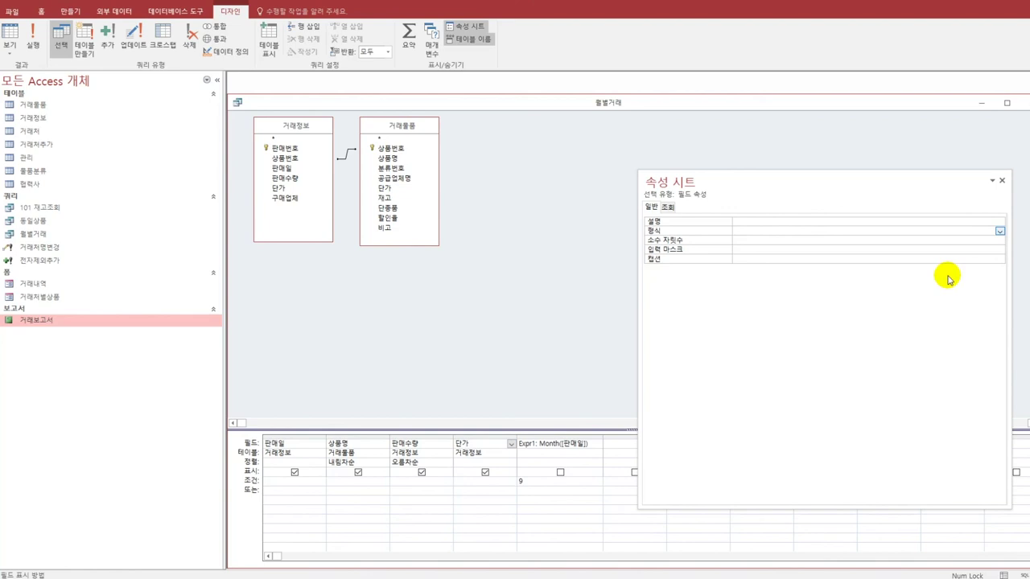
left_click(769, 241)
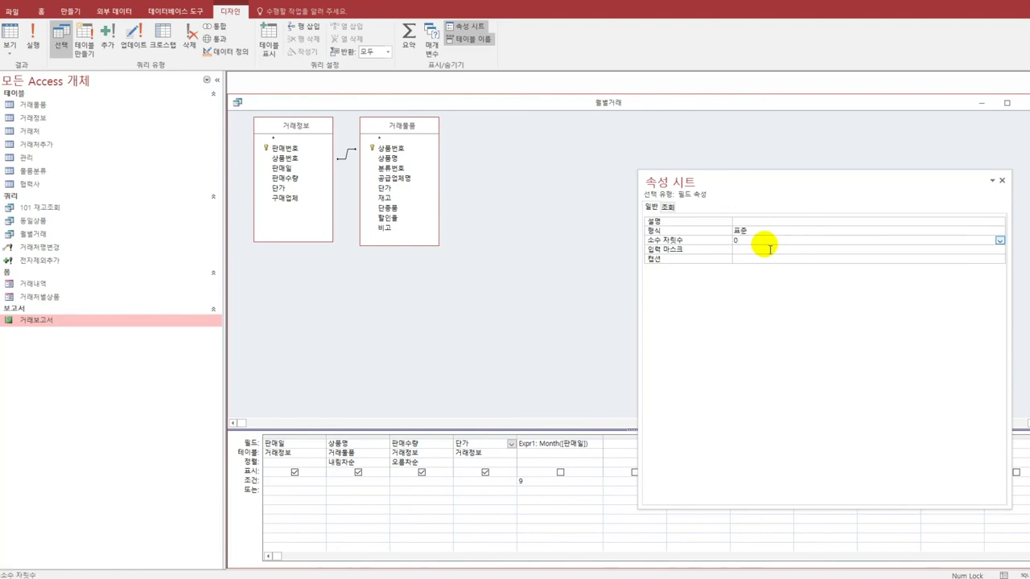
left_click(572, 324)
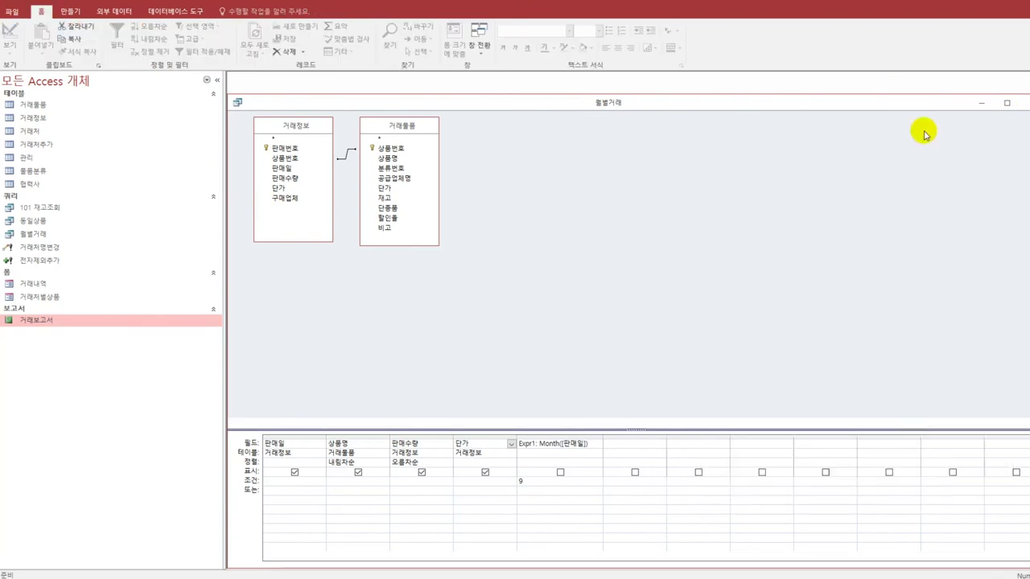
key("ctrl+w")
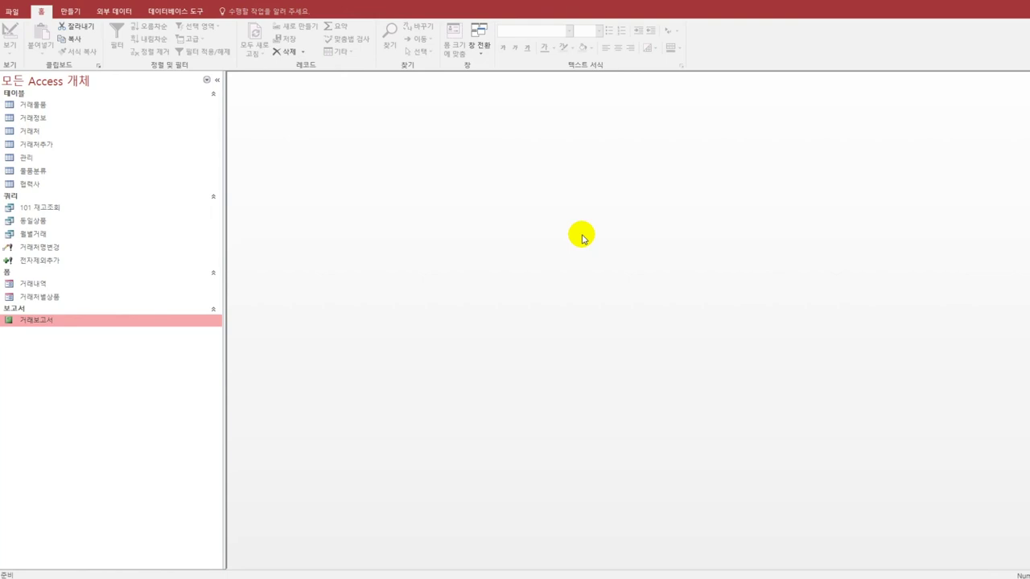
left_click(71, 11)
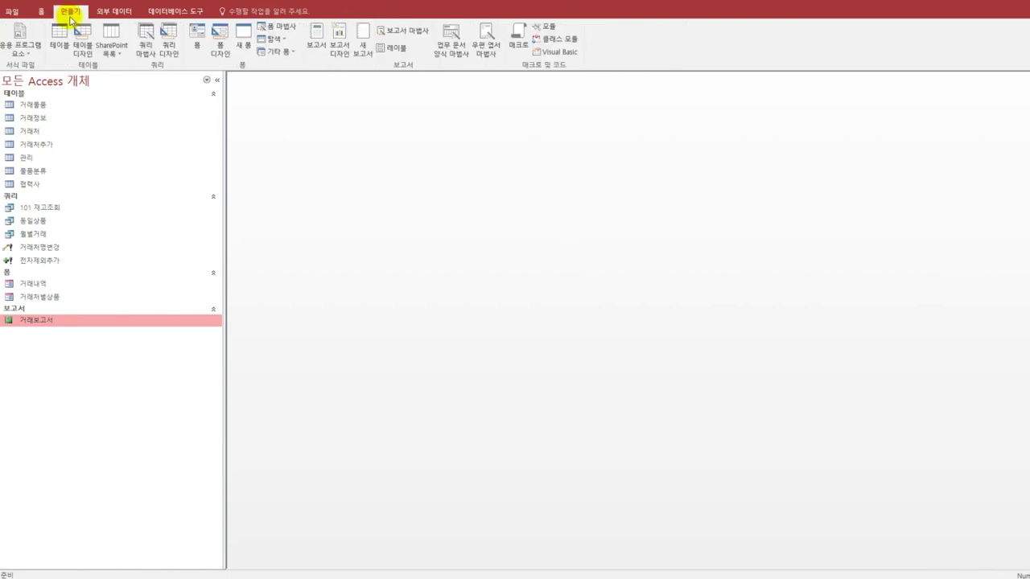
left_click(169, 50)
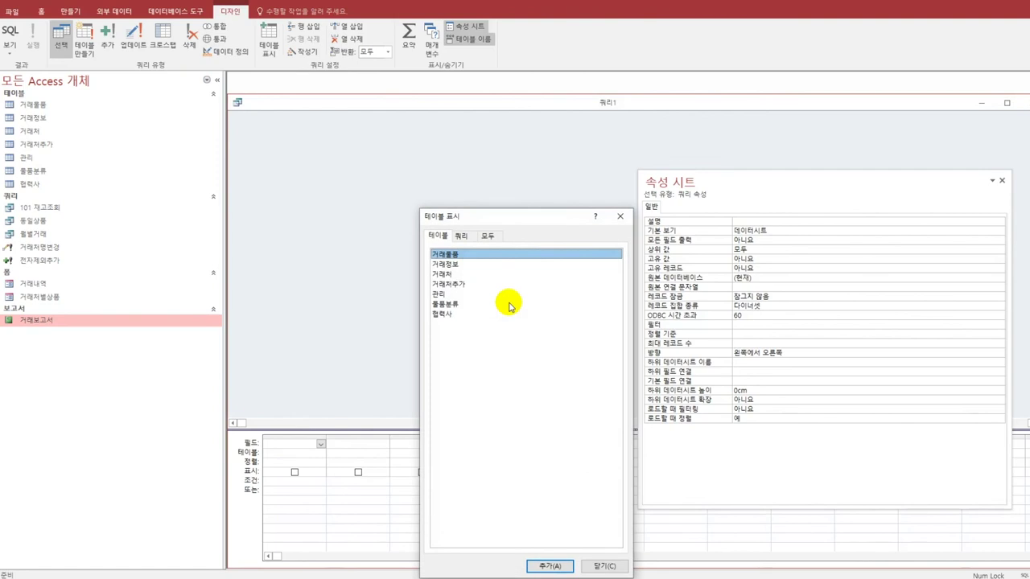
double_click(463, 267)
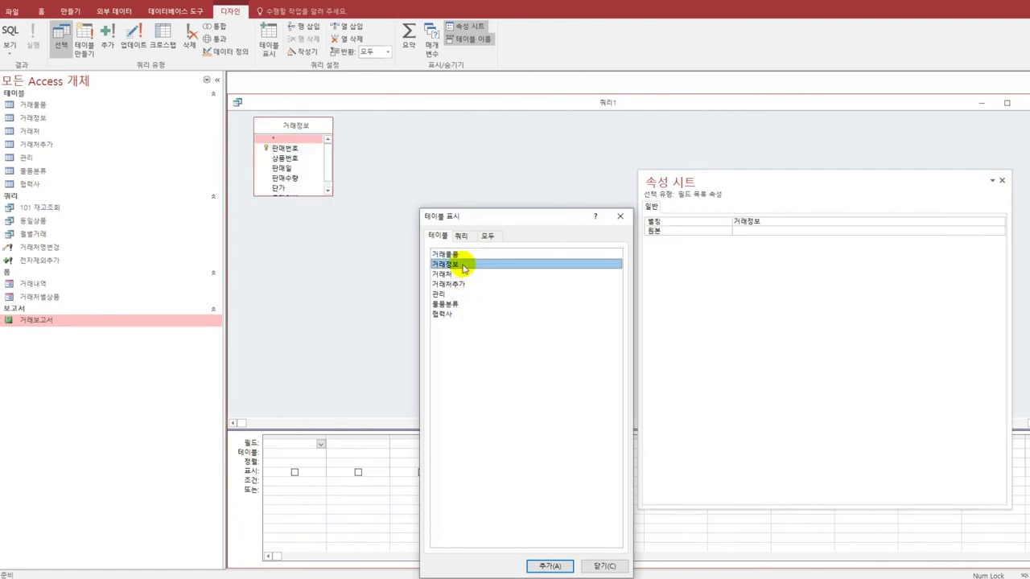
left_click(620, 216)
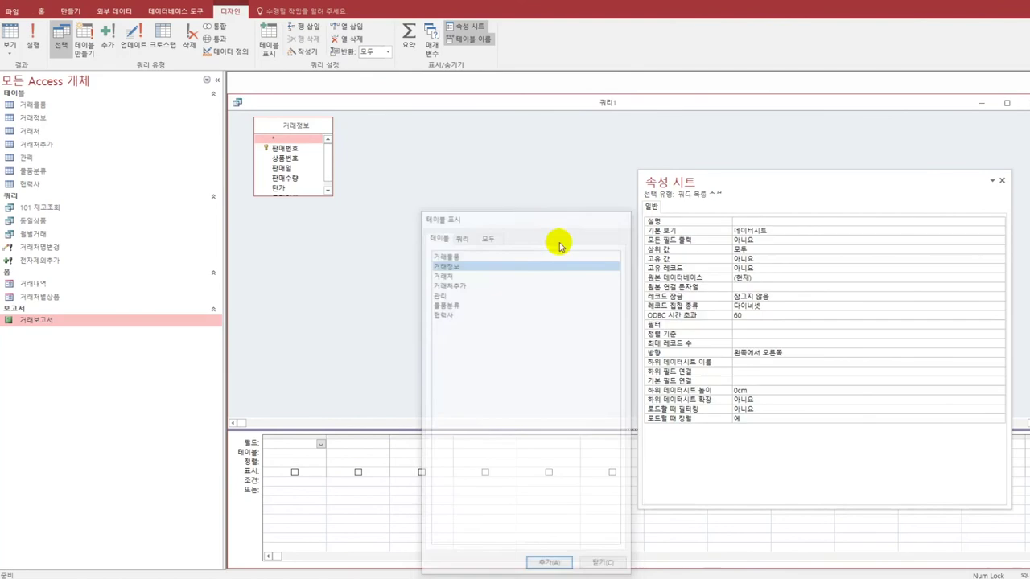
left_click(1024, 102)
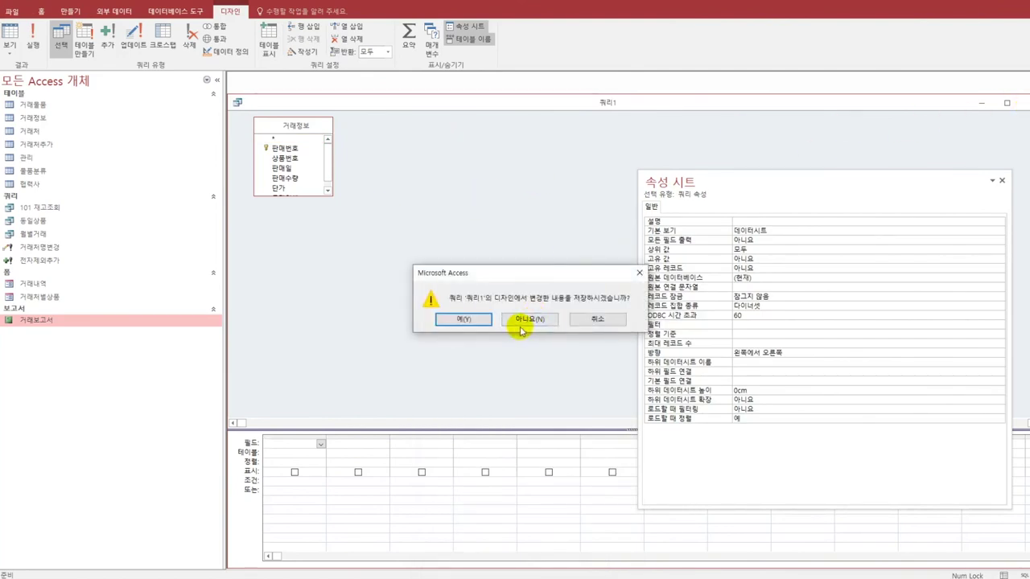
left_click(525, 319)
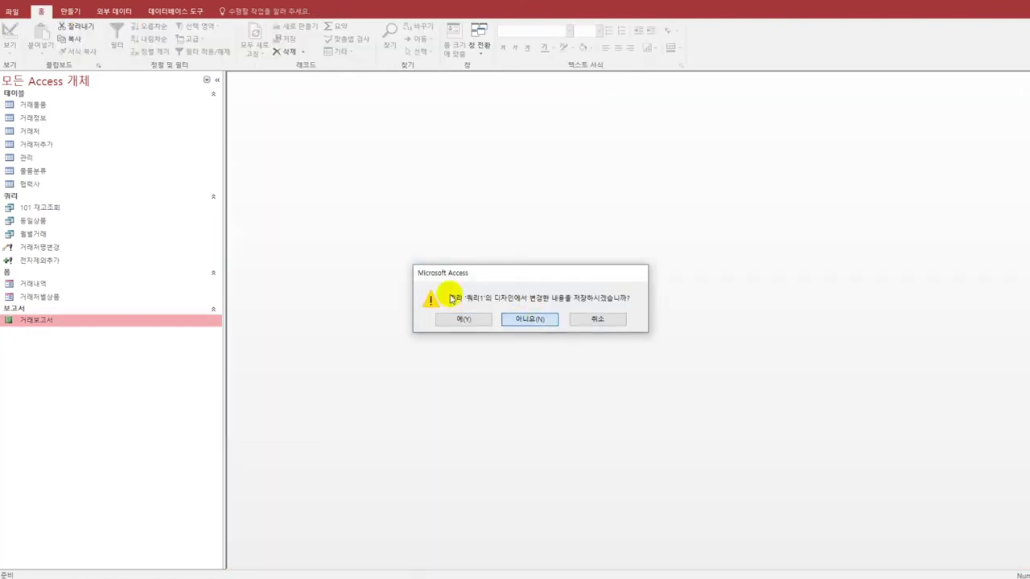
Step: Start the crosstab query wizard and choose the 거래정보 table as the source of its fields
left_click(68, 11)
left_click(145, 42)
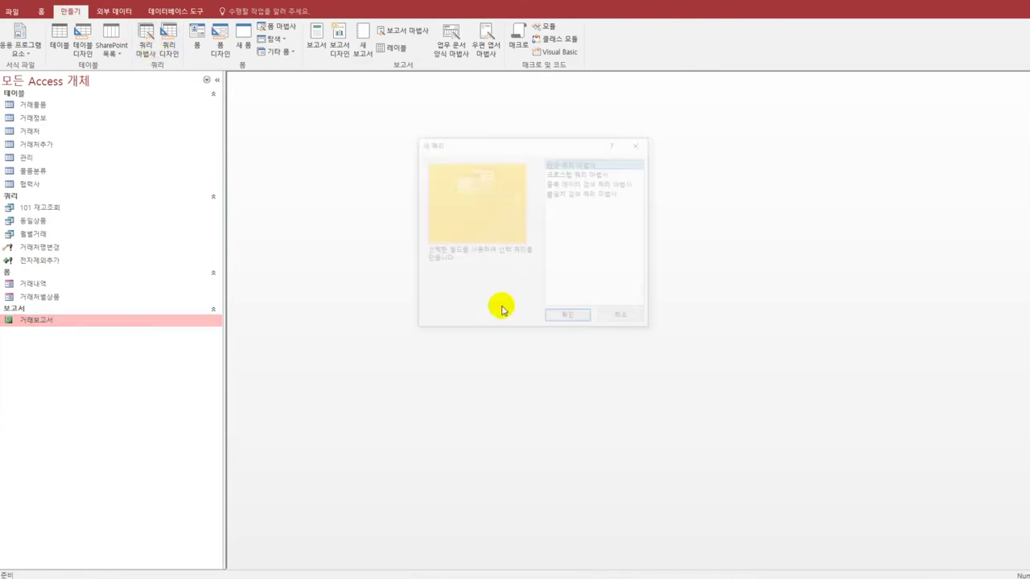
left_click(578, 174)
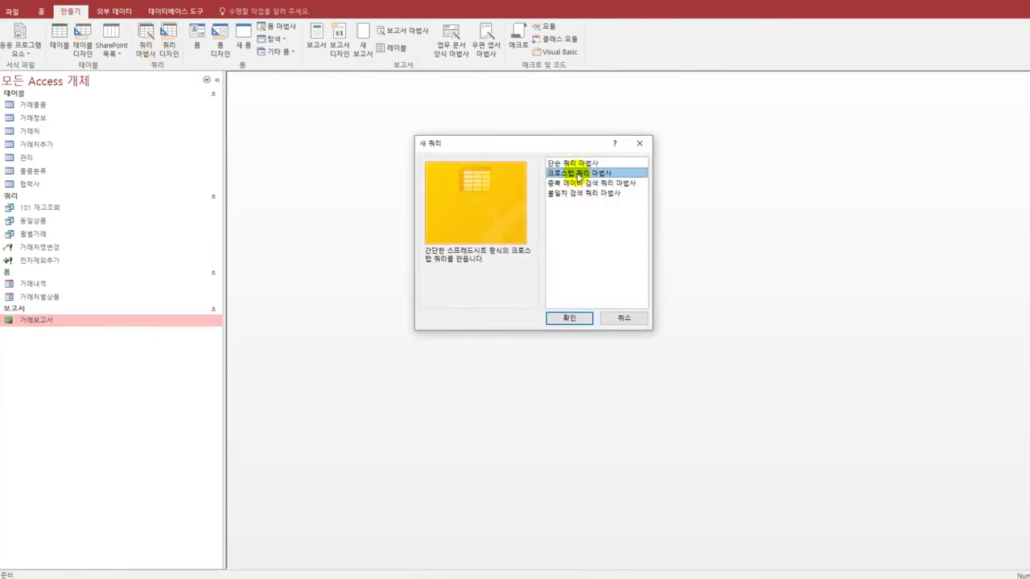
left_click(581, 322)
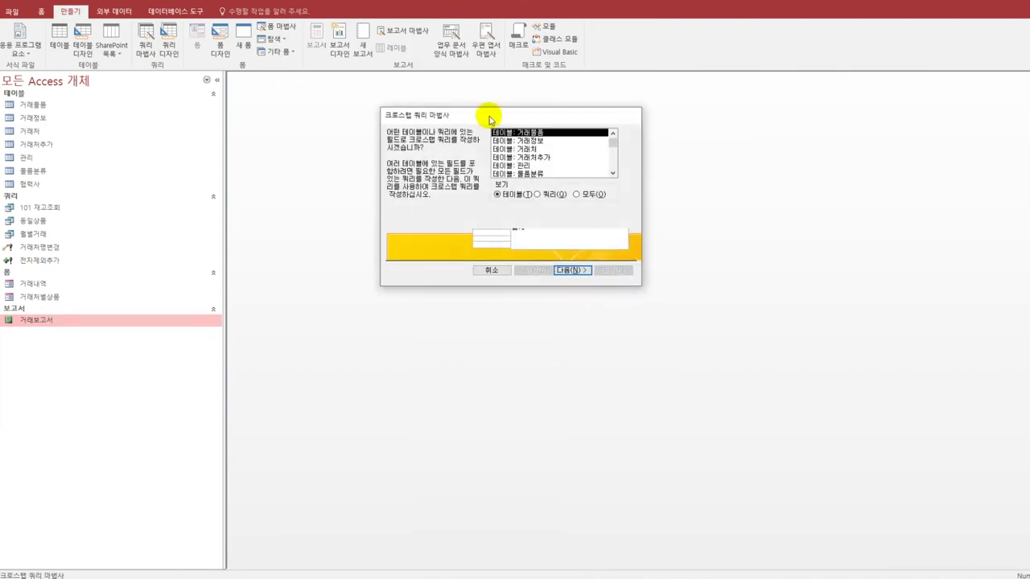
left_click_drag(488, 119, 475, 175)
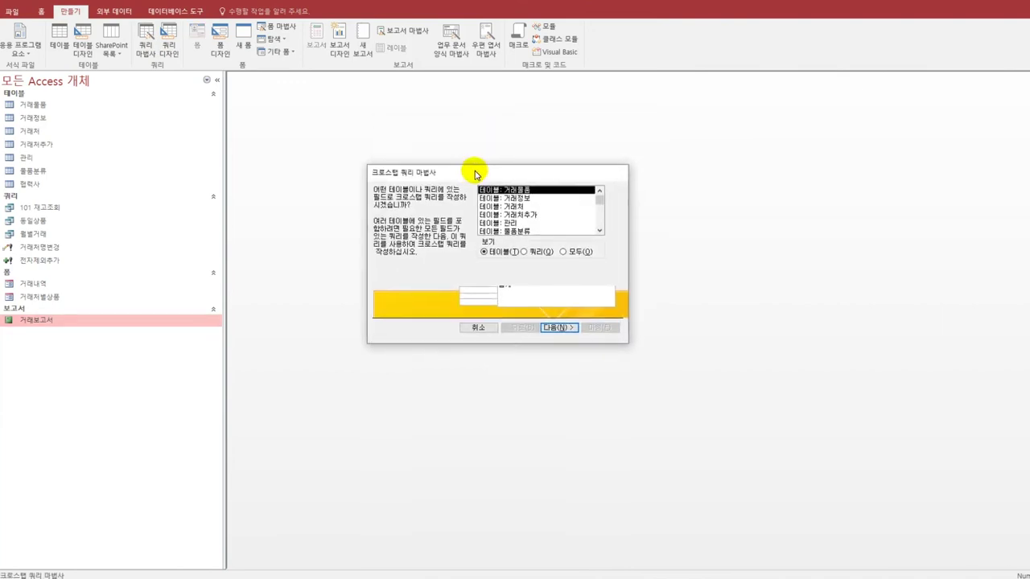
left_click(522, 199)
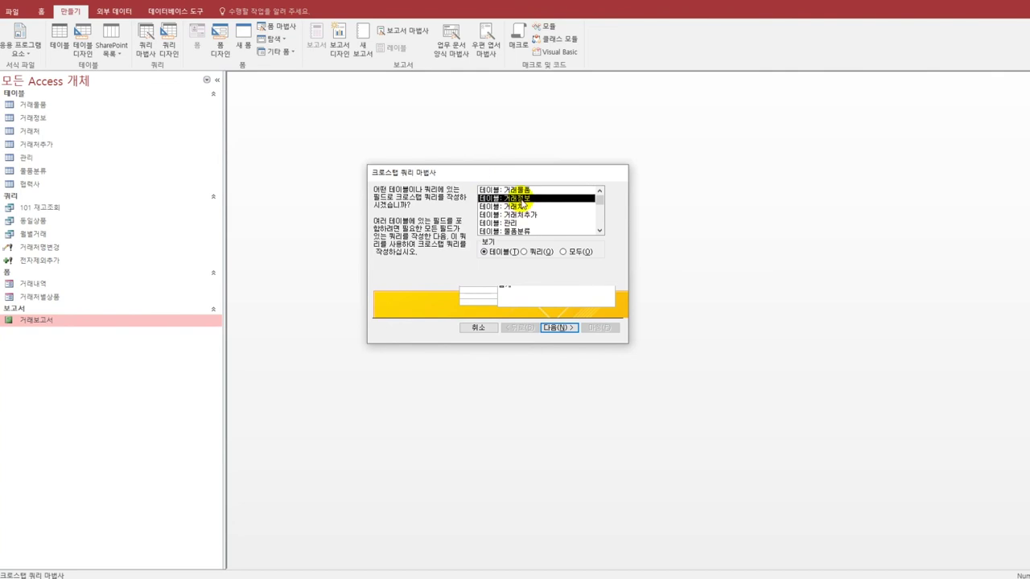
left_click(558, 328)
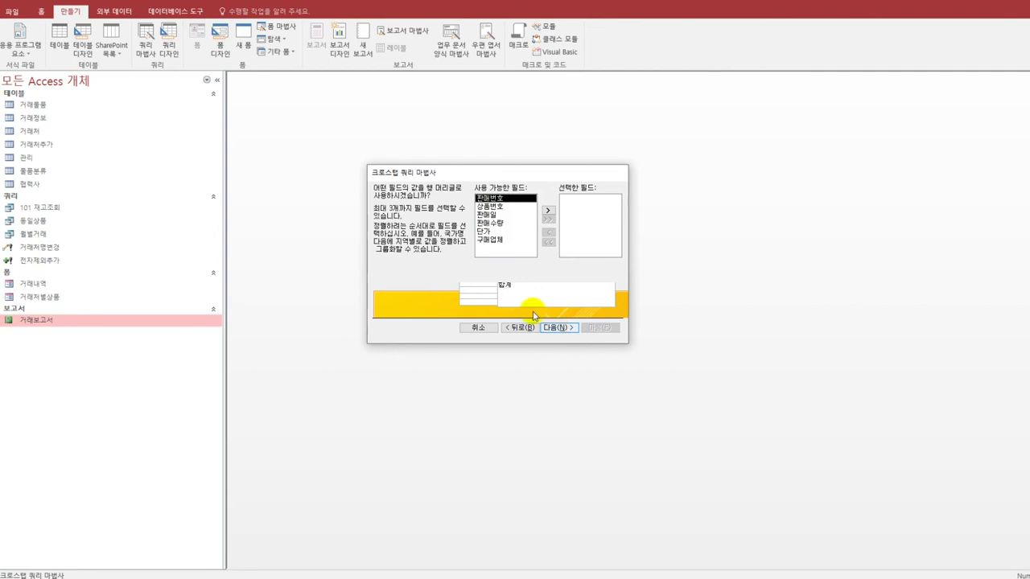
Step: Use the 구매업체 field as the crosstab query's row heading and continue to the column heading choice
left_click(491, 240)
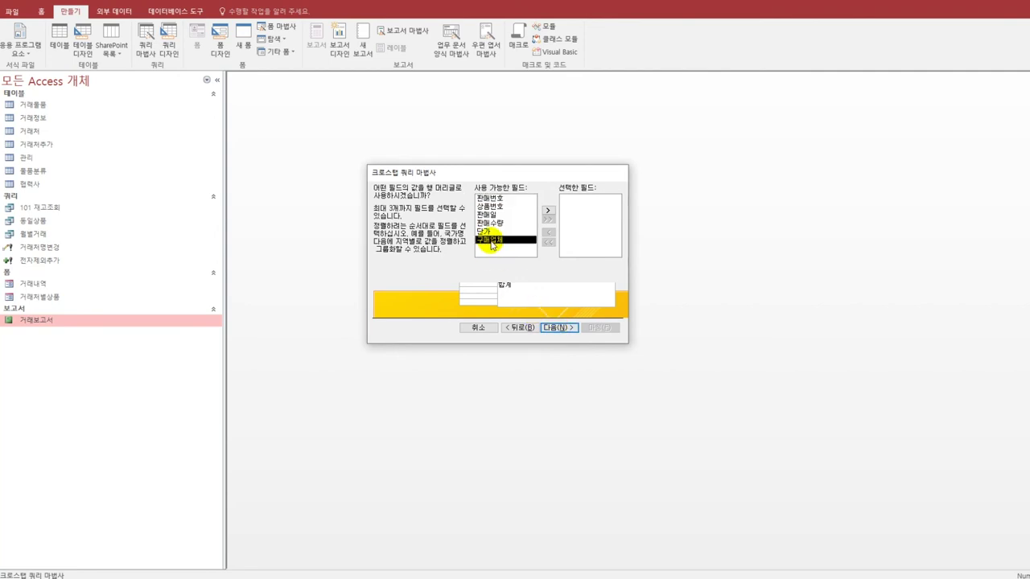
left_click(559, 329)
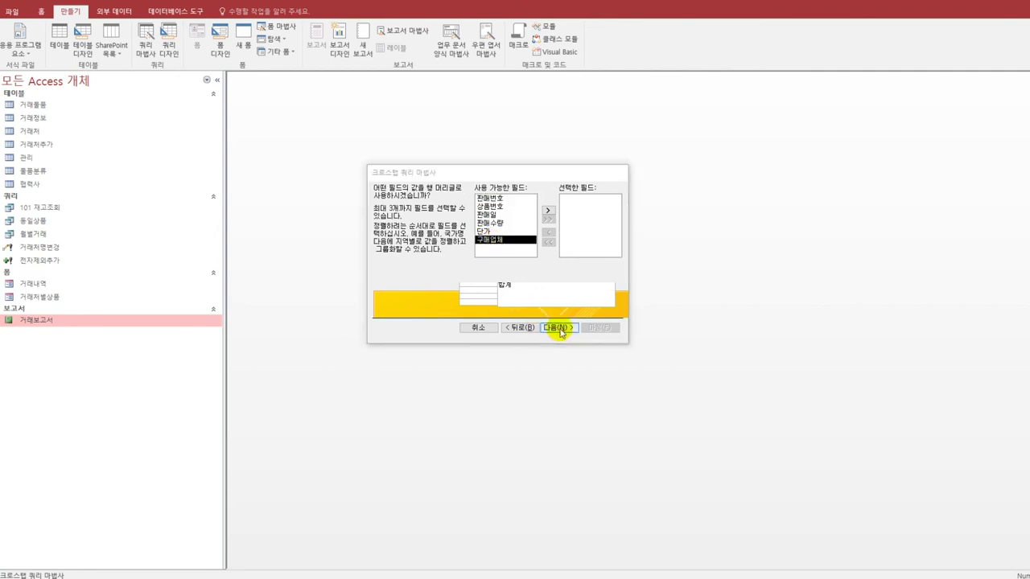
left_click(545, 321)
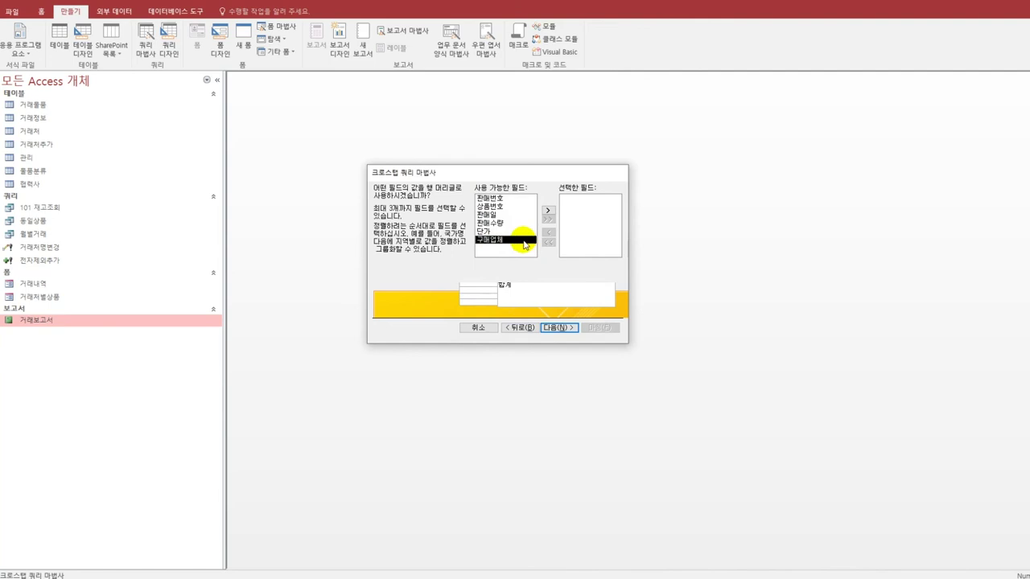
double_click(524, 244)
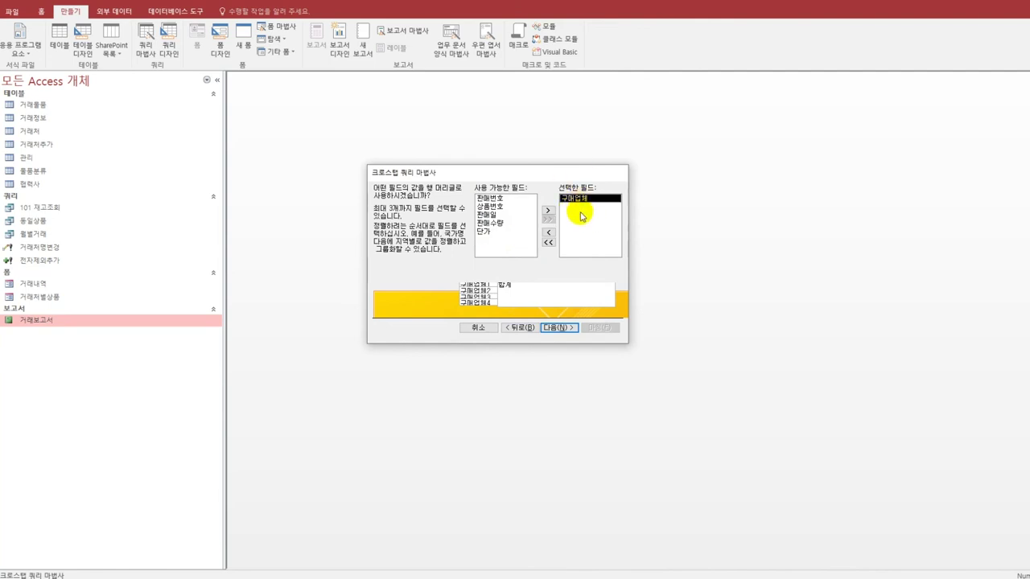
left_click(554, 335)
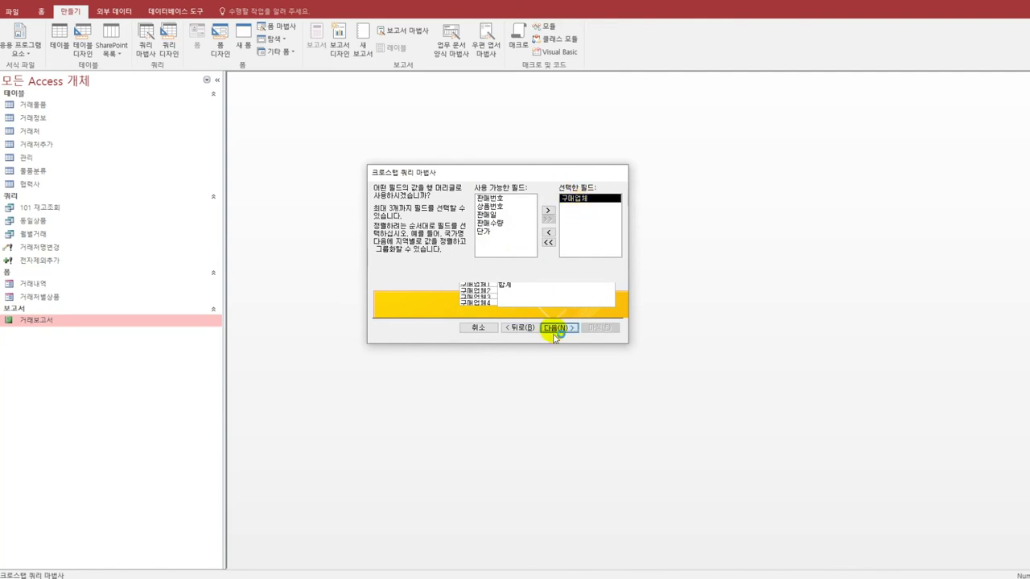
left_click(554, 330)
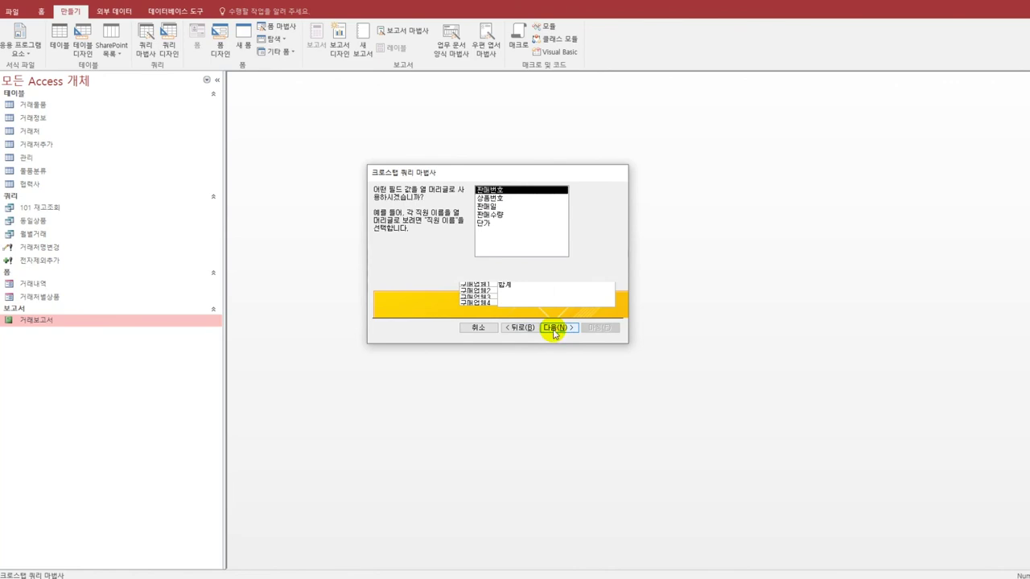
Step: Use 판매일 as the column heading and group its dates by quarter (분기)
left_click(499, 207)
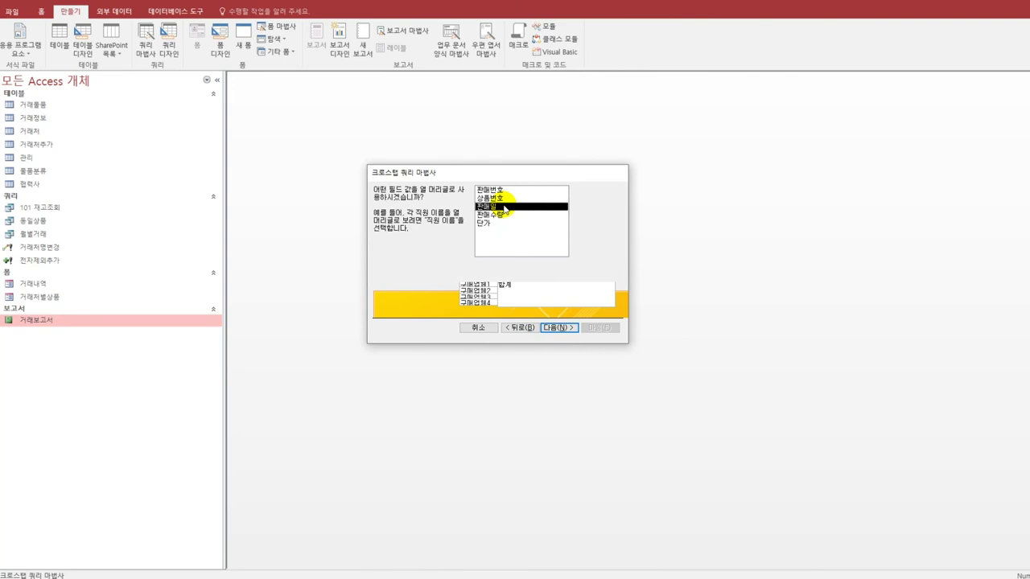
left_click(555, 328)
left_click(556, 330)
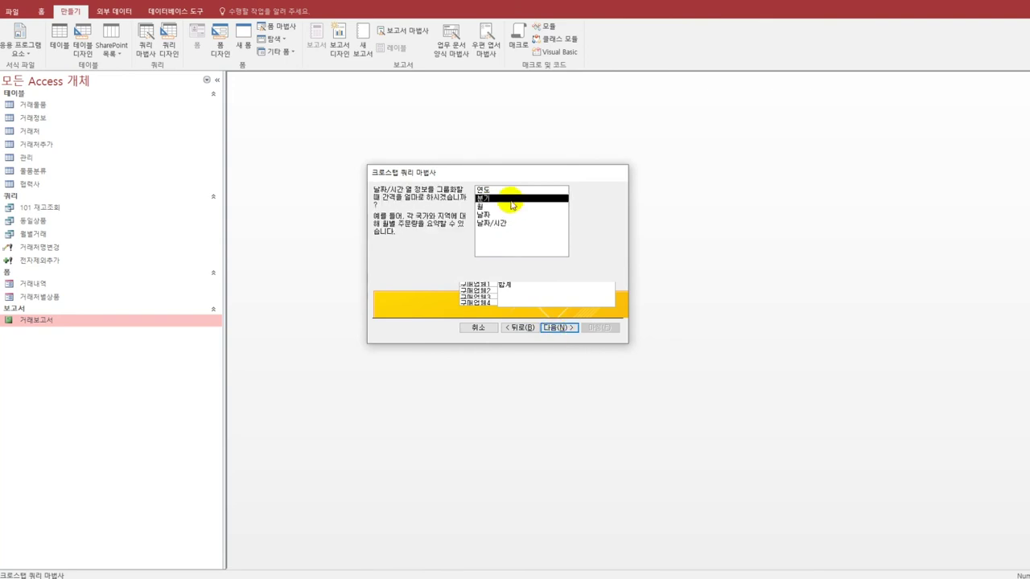
left_click(556, 330)
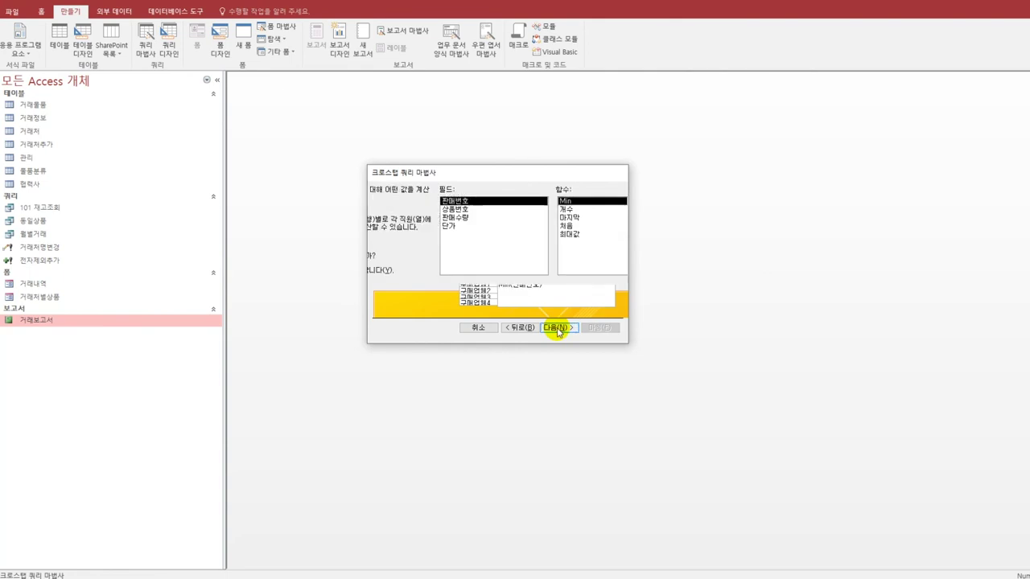
Step: Calculate the total (총계) of 판매수량 as the crosstab value
left_click(466, 218)
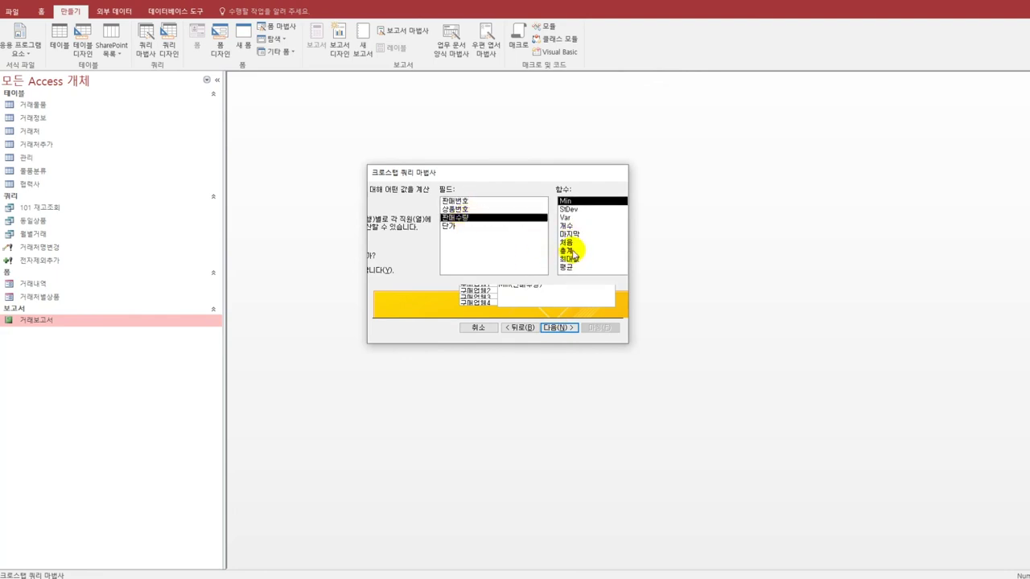
left_click(573, 252)
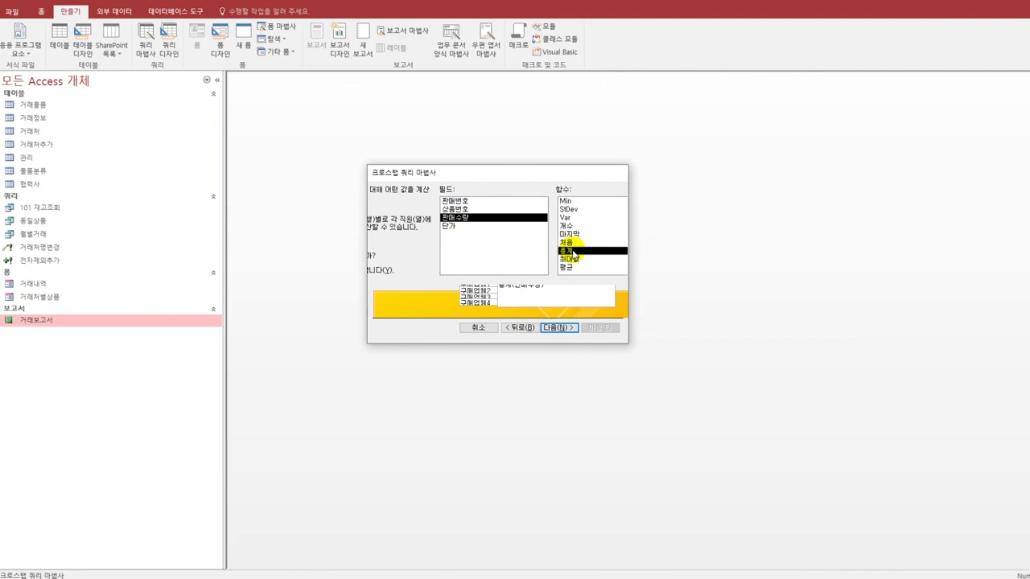
left_click(556, 328)
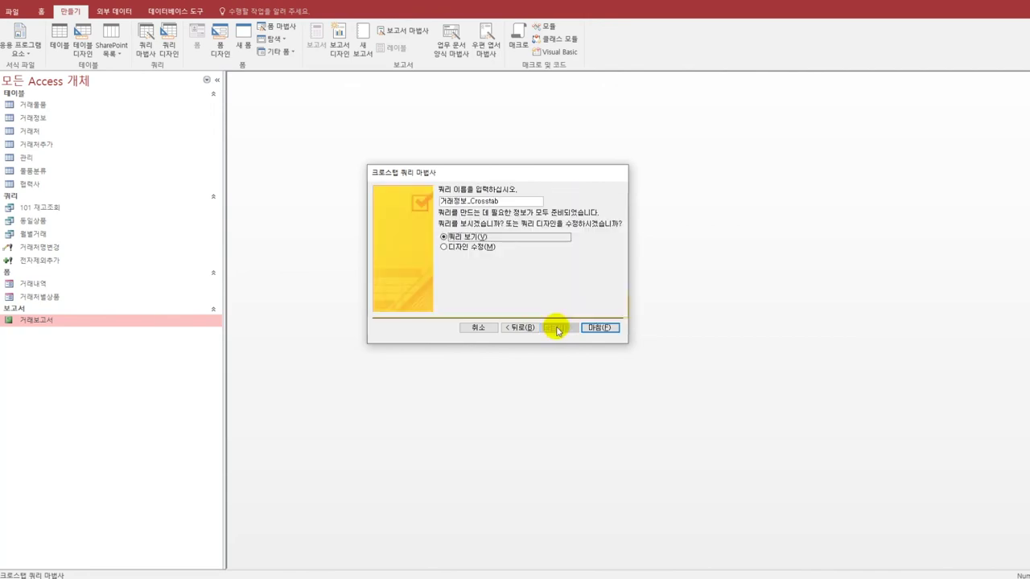
Step: Name the crosstab query Q_거래내역 and finish the wizard with the option to modify the design (디자인 수정)
left_click(447, 247)
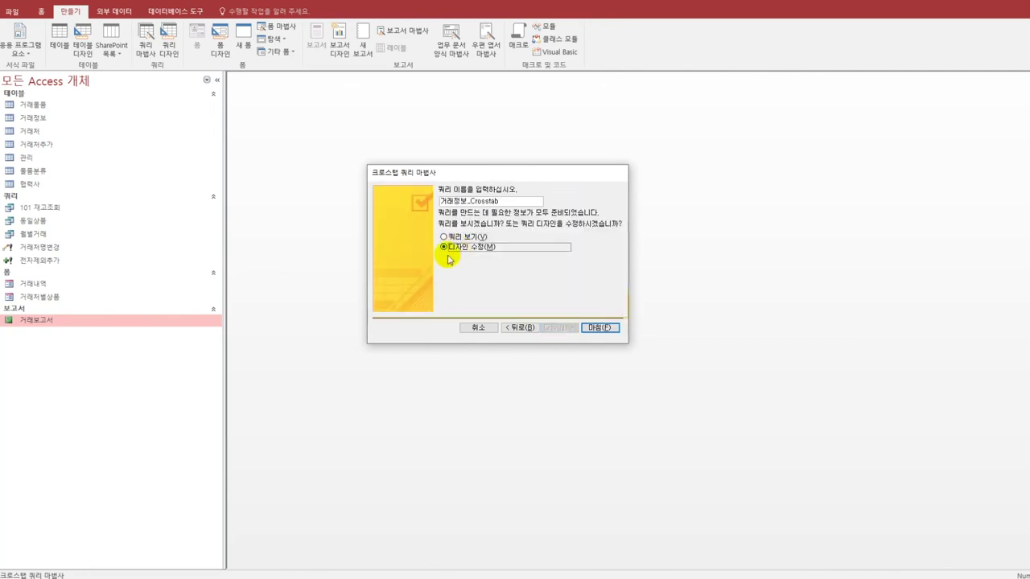
left_click_drag(515, 200, 419, 203)
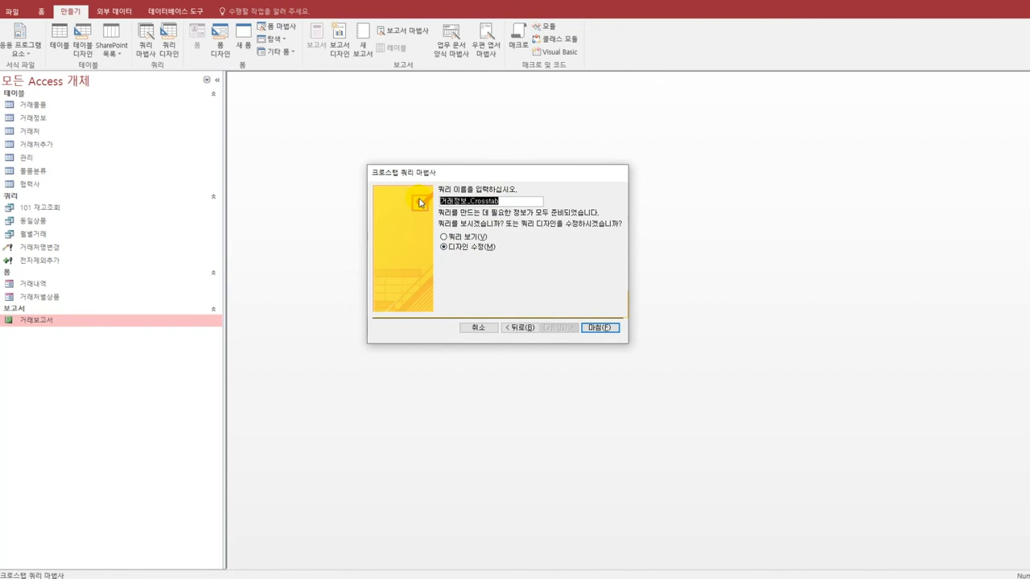
type("이")
left_click(600, 327)
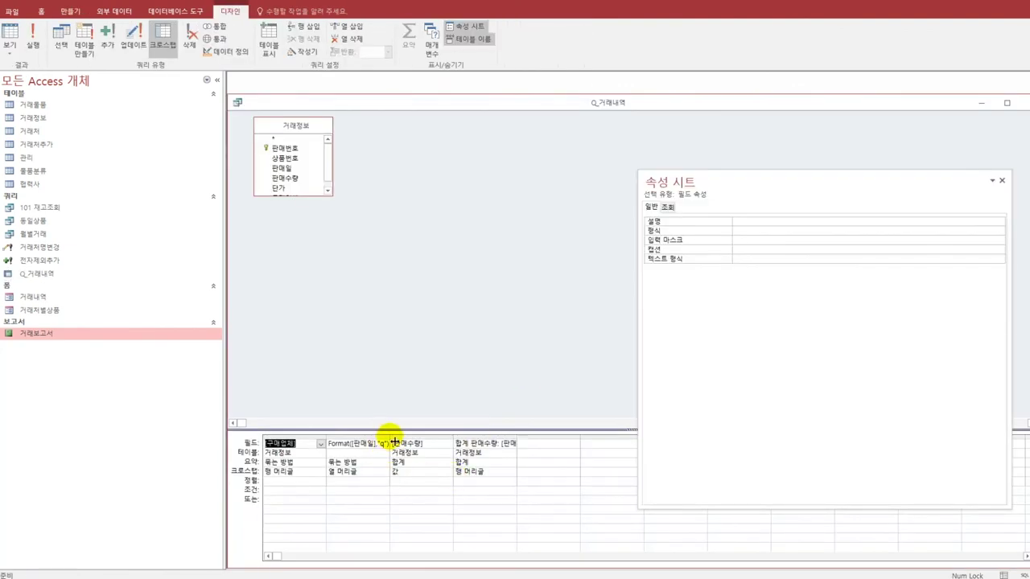
Step: Show the crosstab query in Datasheet view and widen the 합계 판매수량 column to fit its heading
left_click(366, 473)
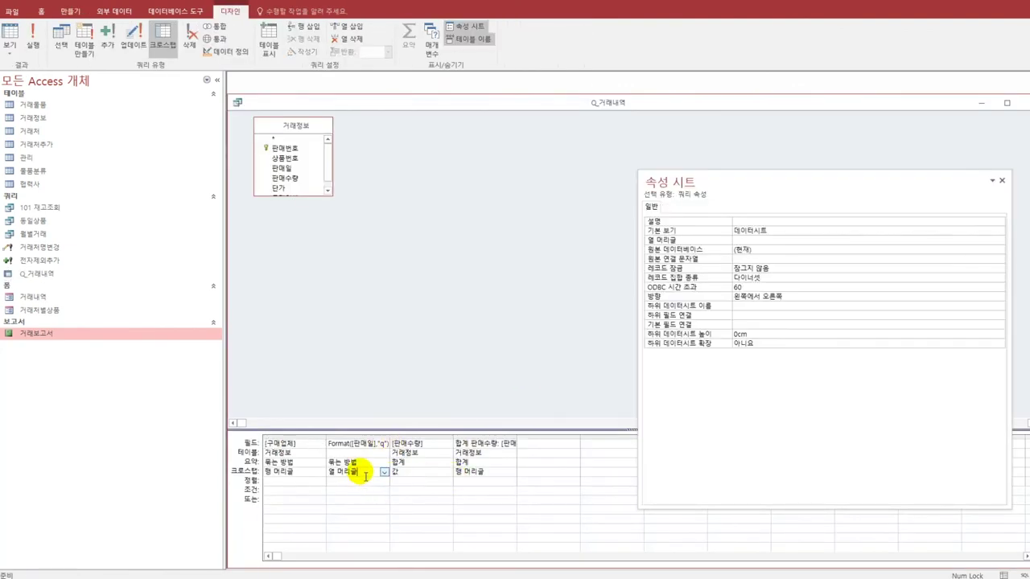
left_click(9, 34)
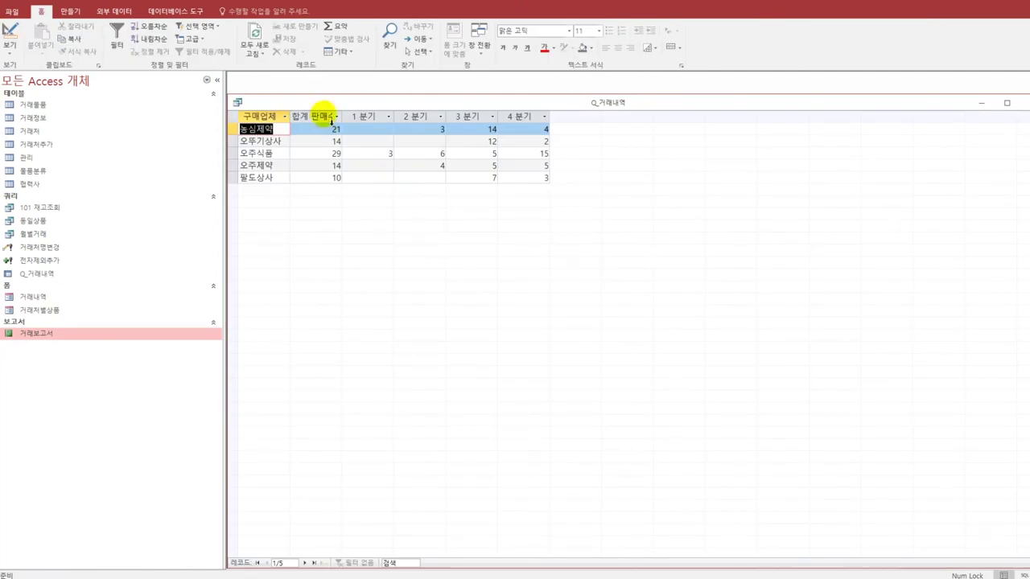
left_click_drag(343, 119, 350, 121)
double_click(350, 120)
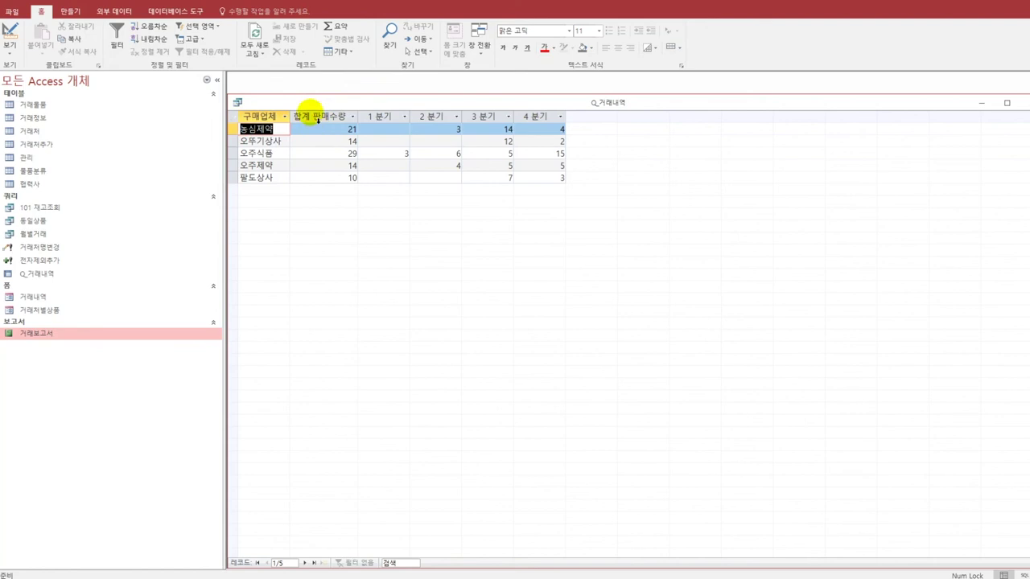
Step: In Design view, rename the 합계 판매수량 row heading to 연 판매수량 and display the results in Datasheet view again
left_click(10, 48)
left_click(35, 119)
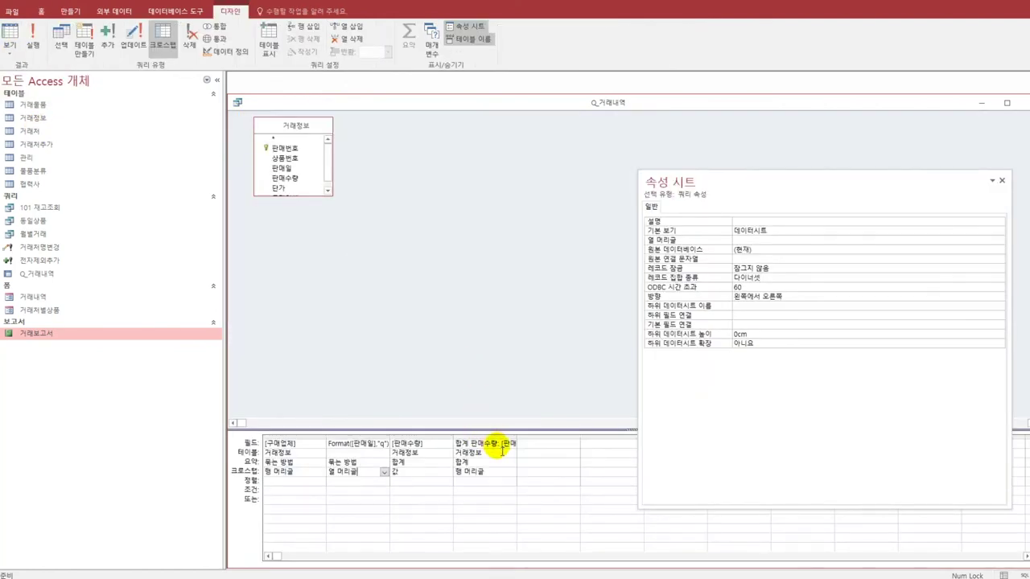
left_click_drag(502, 451, 449, 449)
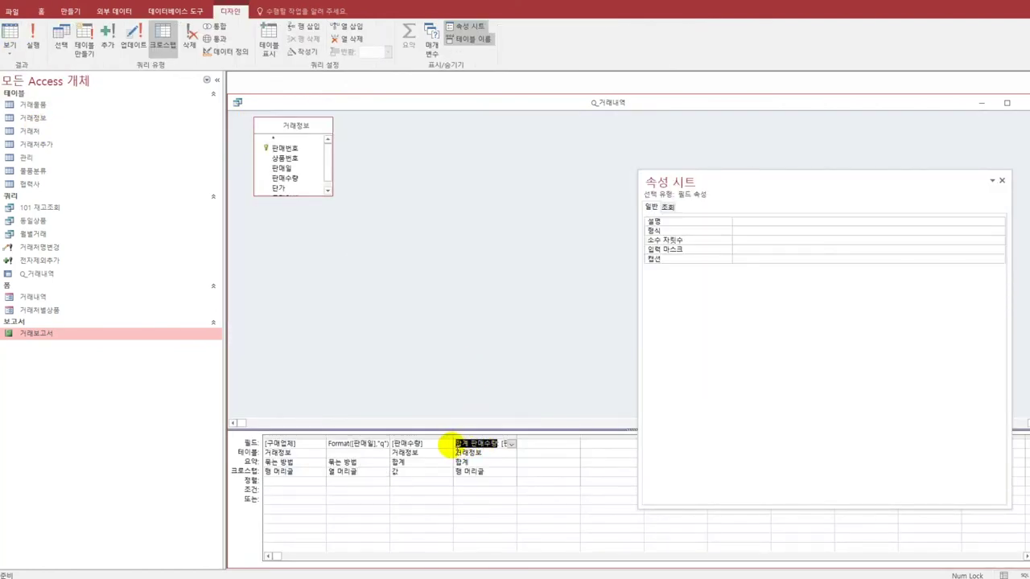
type("연 판매수량")
left_click(10, 33)
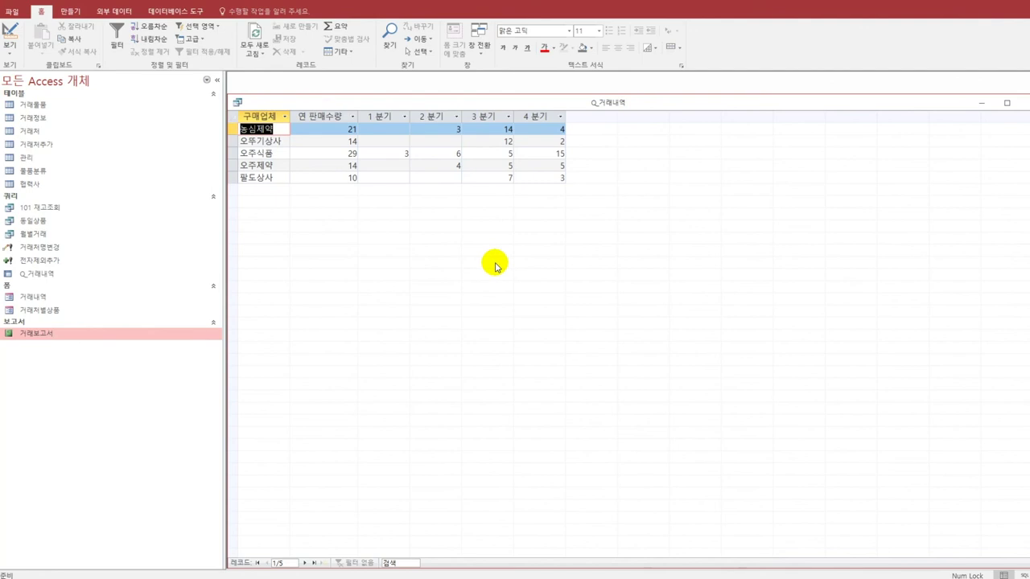